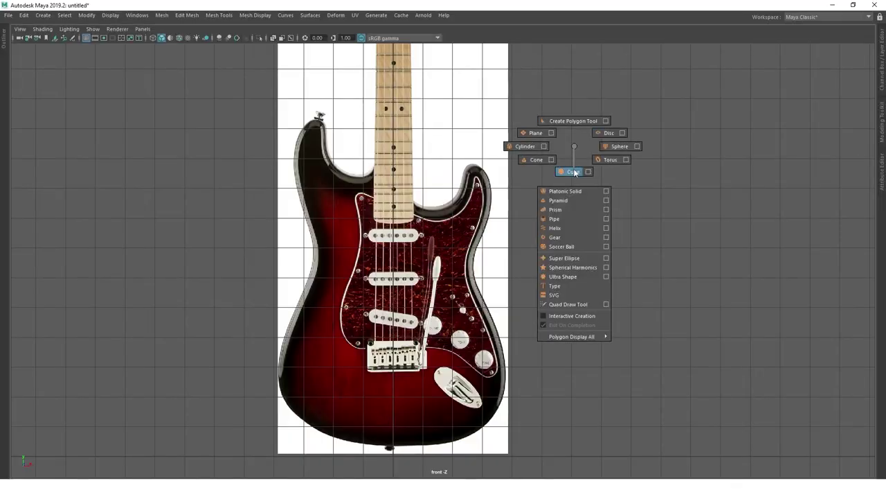
# Scale the cube to about 7.667 by 11.319 over the guitar body and set Subdivisions Height to 8.
pyautogui.scroll(-1, 424, 138)
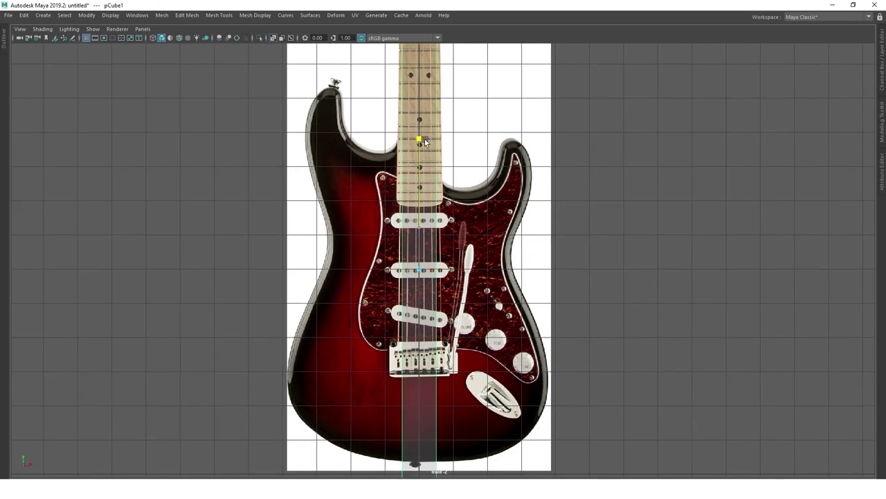
pyautogui.moveTo(418, 269); pyautogui.dragTo(739, 268)
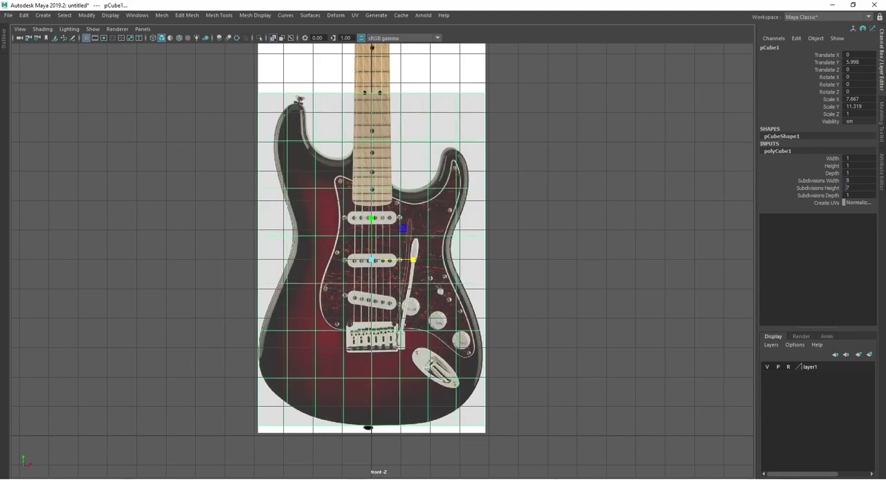
pyautogui.write('8')
pyautogui.press('Return')
pyautogui.press('F9')
pyautogui.scroll(2, 376, 206)
# Move the upper-left corner and next left-side vertex onto the upper horn outline.
pyautogui.hotkey('ctrl', 'a')
pyautogui.scroll(-1, 252, 164)
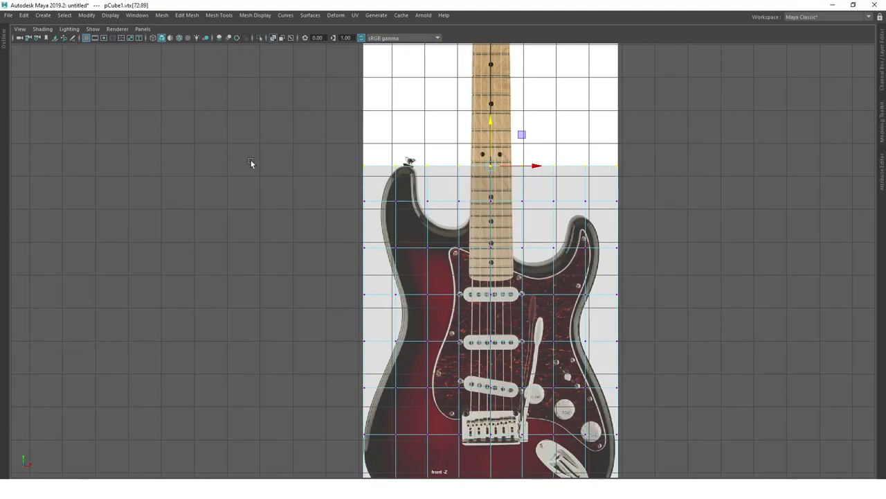
pyautogui.click(346, 159)
pyautogui.scroll(1, 376, 243)
pyautogui.scroll(1, 383, 200)
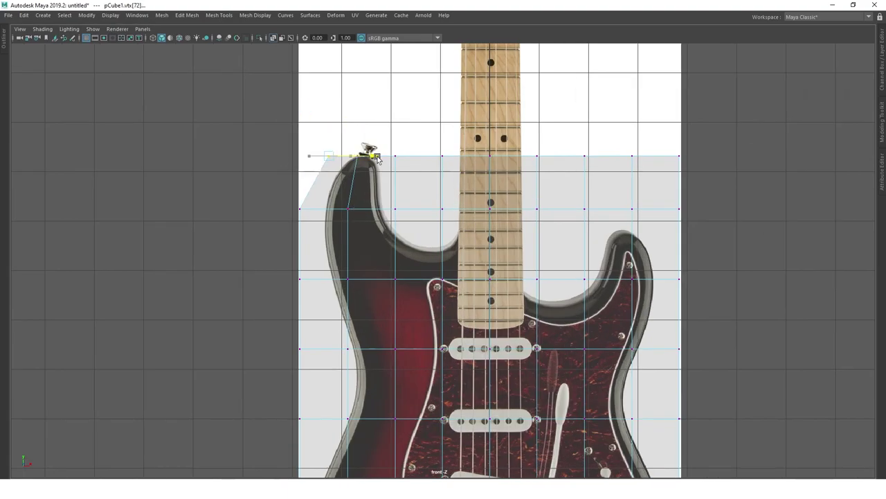
pyautogui.scroll(1, 383, 201)
pyautogui.moveTo(311, 130); pyautogui.dragTo(344, 97)
pyautogui.keyDown('alt'); pyautogui.moveTo(358, 193); pyautogui.dragTo(358, 97, button='middle'); pyautogui.keyUp('alt')
pyautogui.moveTo(279, 204); pyautogui.dragTo(322, 206)
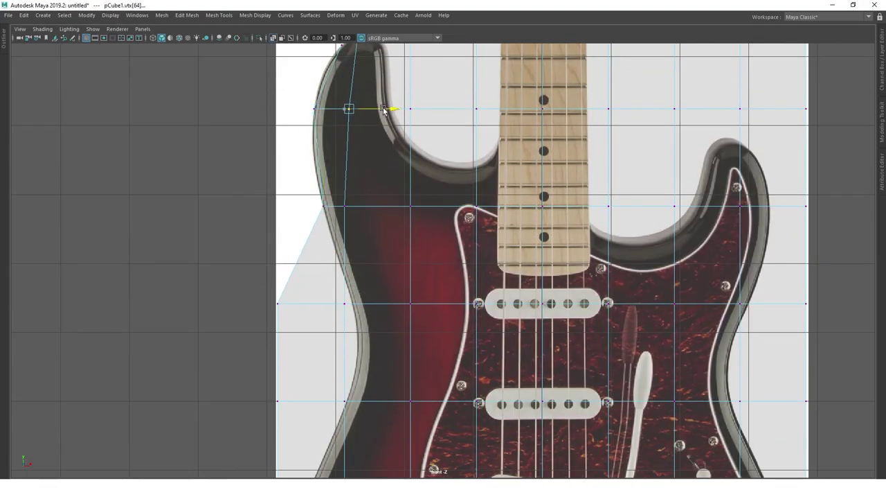
# Shift a lower left-edge vertex onto the guitar body outline.
pyautogui.keyDown('alt'); pyautogui.moveTo(430, 299); pyautogui.dragTo(412, 232, button='middle'); pyautogui.keyUp('alt')
pyautogui.keyDown('alt'); pyautogui.moveTo(402, 318); pyautogui.dragTo(401, 273, button='middle'); pyautogui.keyUp('alt')
pyautogui.moveTo(394, 384)
pyautogui.keyDown('alt'); pyautogui.mouseDown(button='middle')
pyautogui.moveTo(394, 287)
pyautogui.moveTo(374, 291)
pyautogui.mouseUp(button='middle'); pyautogui.keyUp('alt')
pyautogui.click(313, 379)
pyautogui.moveTo(366, 379); pyautogui.dragTo(385, 380)
pyautogui.keyDown('alt'); pyautogui.moveTo(382, 380); pyautogui.dragTo(358, 291, button='middle'); pyautogui.keyUp('alt')
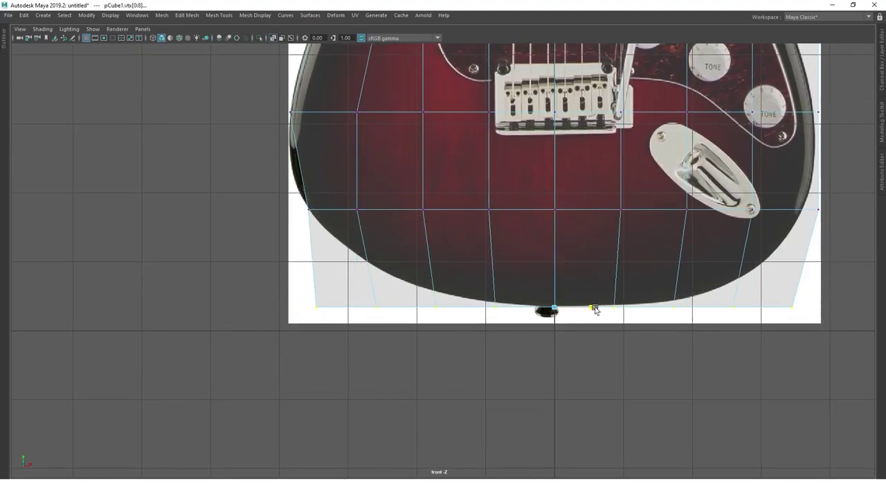
# Scale the bottom vertex row inward and fit the bottom vertices to the body curve.
pyautogui.moveTo(595, 310); pyautogui.dragTo(570, 310)
pyautogui.keyDown('alt'); pyautogui.moveTo(499, 160); pyautogui.dragTo(471, 219, button='middle'); pyautogui.keyUp('alt')
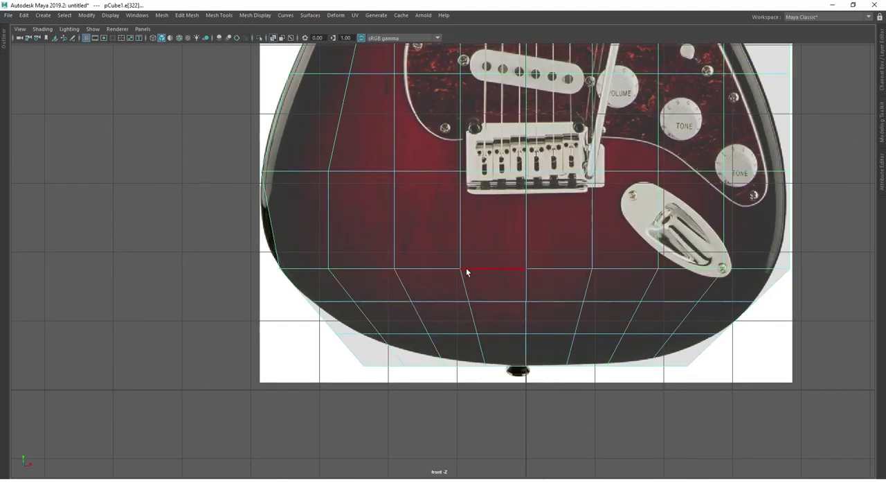
pyautogui.scroll(1, 467, 271)
pyautogui.moveTo(304, 296); pyautogui.dragTo(367, 307)
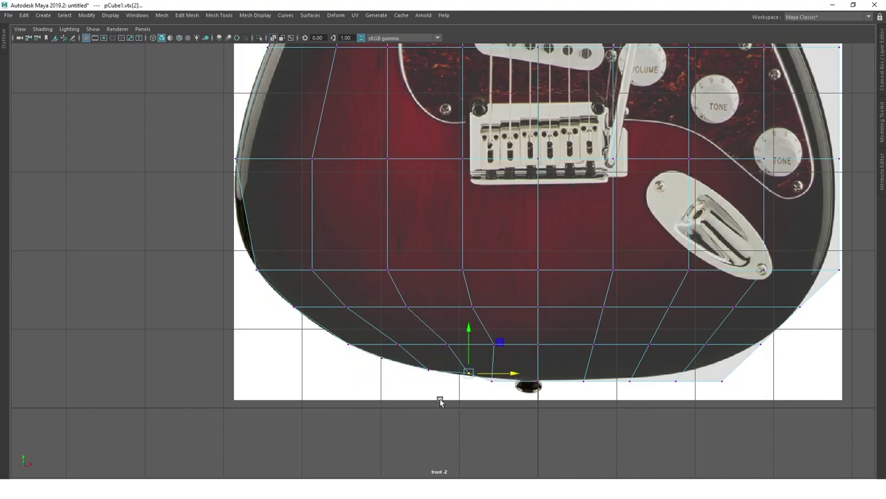
pyautogui.moveTo(534, 392); pyautogui.dragTo(557, 392)
pyautogui.keyDown('alt'); pyautogui.moveTo(356, 335); pyautogui.dragTo(378, 378, button='middle'); pyautogui.keyUp('alt')
pyautogui.scroll(-3, 513, 349)
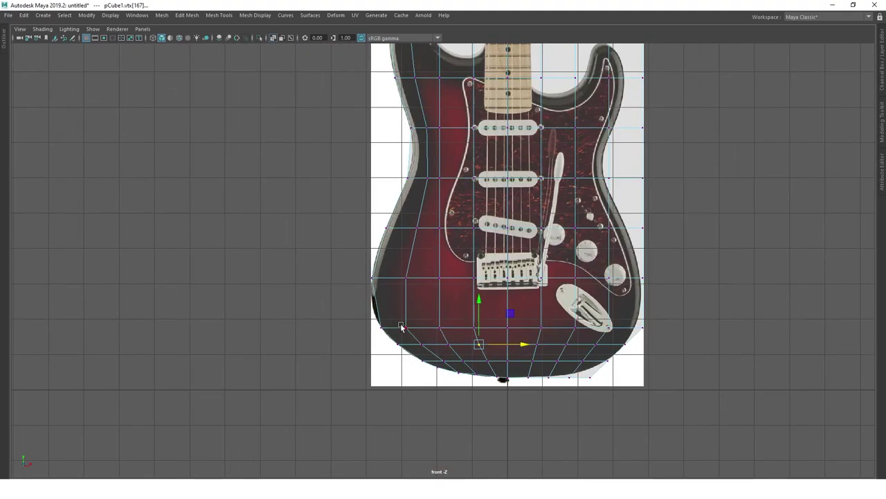
pyautogui.scroll(2, 511, 307)
# Insert a horizontal edge loop across the body, with wireframe-on-shaded display.
pyautogui.keyDown('shift'); pyautogui.moveTo(510, 307); pyautogui.dragTo(406, 307, button='right'); pyautogui.keyUp('shift')
pyautogui.scroll(1, 406, 307)
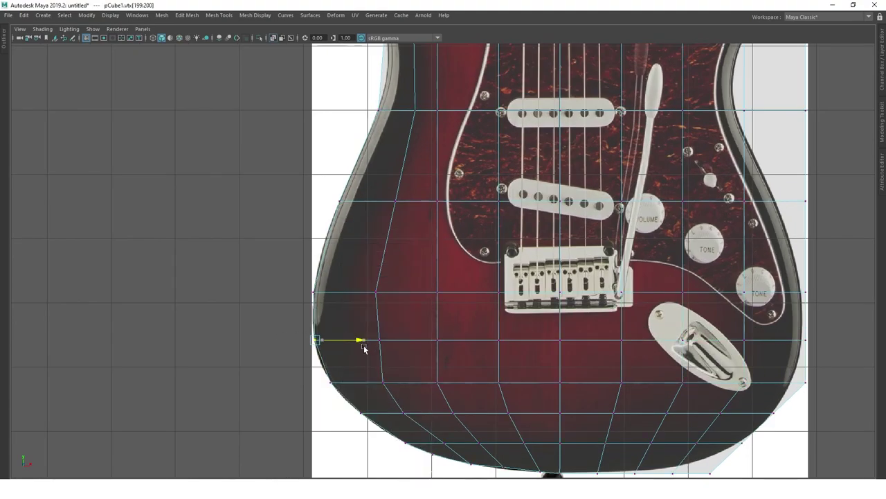
pyautogui.moveTo(455, 232); pyautogui.dragTo(498, 205, button='right')
pyautogui.moveTo(309, 232); pyautogui.dragTo(346, 259)
pyautogui.scroll(3, 367, 303)
pyautogui.press('4')
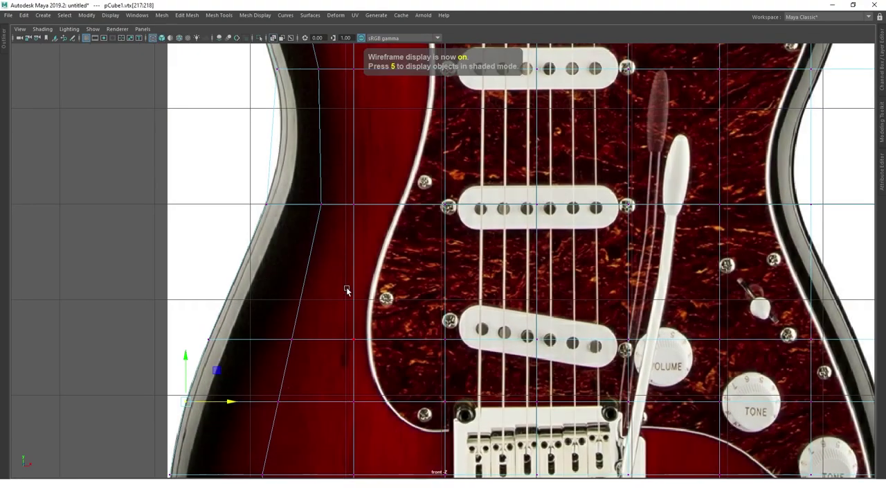
pyautogui.scroll(-2, 346, 289)
pyautogui.scroll(-1, 362, 317)
pyautogui.moveTo(363, 317); pyautogui.dragTo(455, 182, button='right')
pyautogui.keyDown('ctrl'); pyautogui.click(362, 234); pyautogui.keyUp('ctrl')
# Add further horizontal edge loops reaching up into the upper horn.
pyautogui.scroll(2, 340, 218)
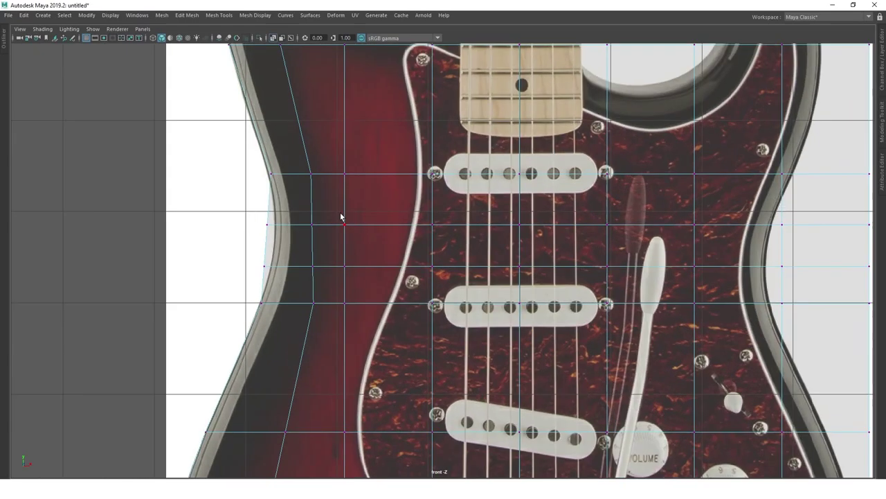
pyautogui.scroll(1, 301, 243)
pyautogui.scroll(-1, 400, 337)
pyautogui.scroll(-2, 380, 261)
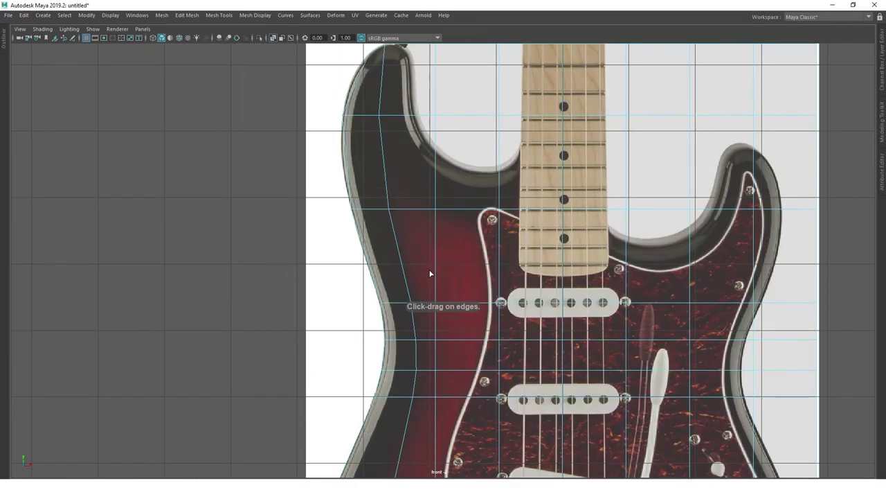
pyautogui.keyDown('ctrl'); pyautogui.click(429, 273); pyautogui.keyUp('ctrl')
pyautogui.scroll(2, 353, 275)
pyautogui.moveTo(373, 313); pyautogui.dragTo(338, 339)
pyautogui.scroll(2, 353, 291)
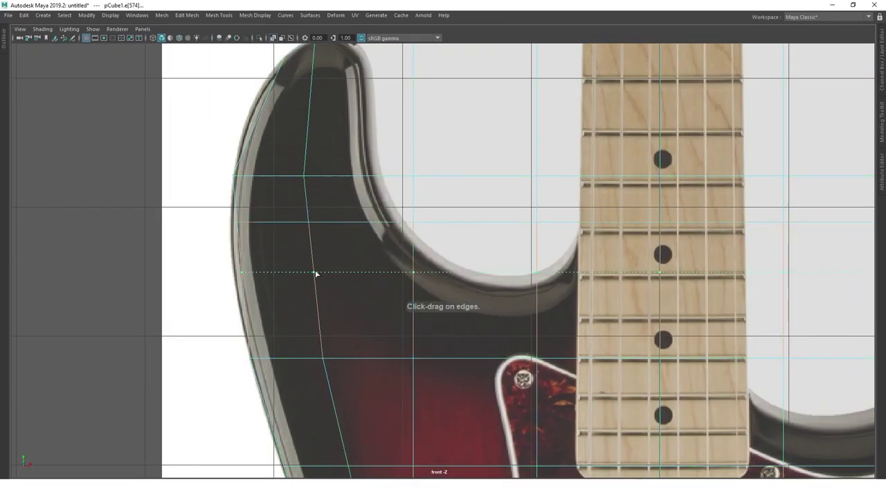
pyautogui.scroll(-1, 231, 344)
pyautogui.keyDown('shift'); pyautogui.moveTo(291, 217); pyautogui.dragTo(279, 235, button='right'); pyautogui.keyUp('shift')
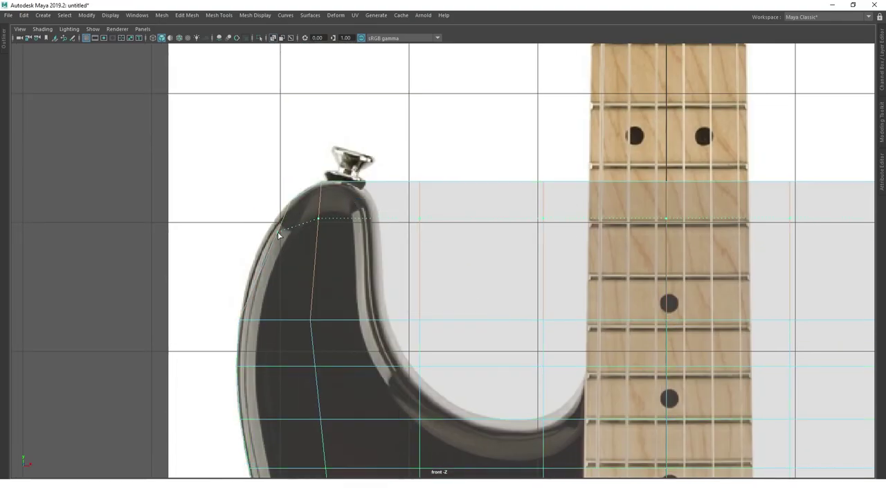
pyautogui.scroll(-3, 317, 196)
# Move the upper horn's outline vertices onto the guitar edge in the front view.
pyautogui.keyDown('alt'); pyautogui.moveTo(430, 229); pyautogui.dragTo(461, 230); pyautogui.keyUp('alt')
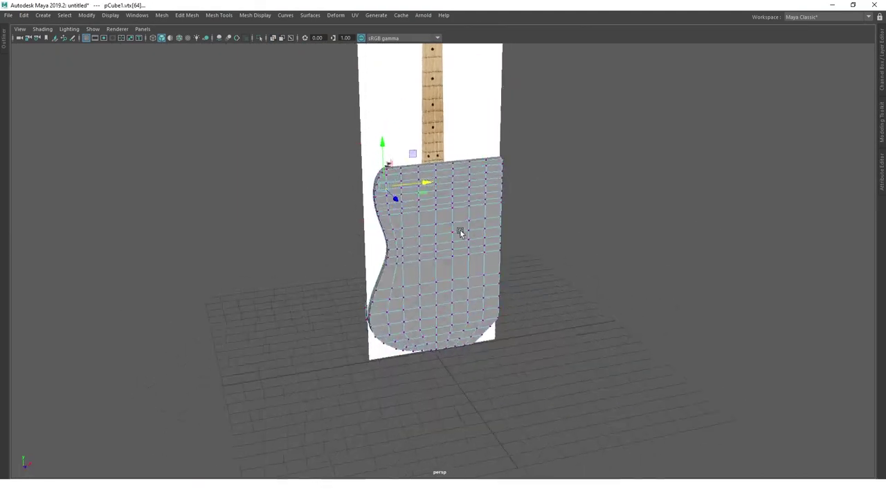
pyautogui.click(441, 202)
pyautogui.moveTo(342, 172); pyautogui.dragTo(342, 146, button='right')
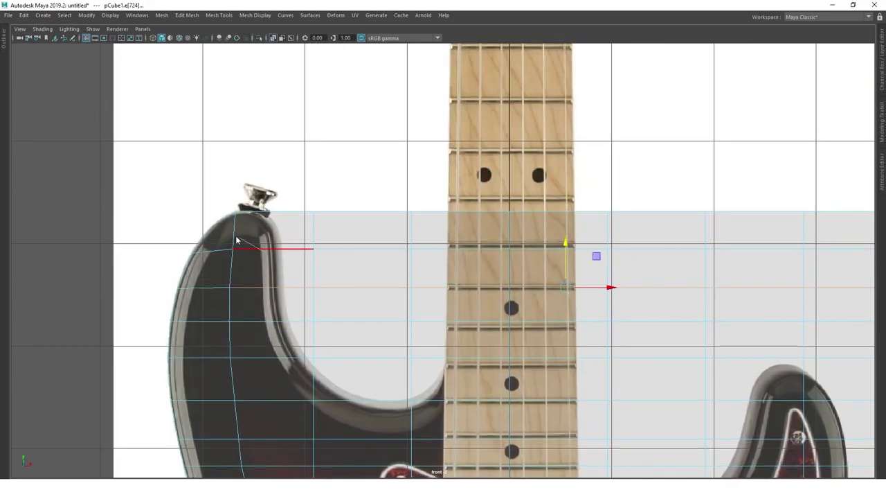
pyautogui.scroll(2, 236, 240)
pyautogui.click(249, 257)
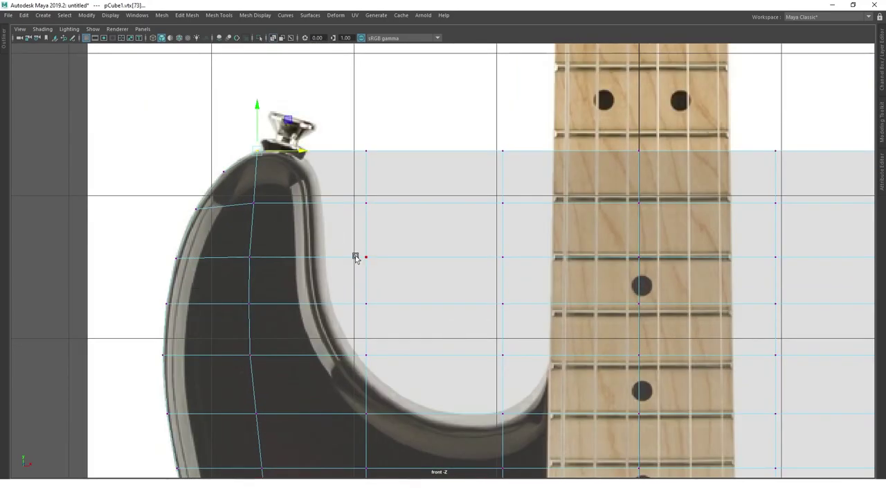
pyautogui.scroll(-3, 355, 258)
pyautogui.click(586, 192)
pyautogui.scroll(3, 409, 190)
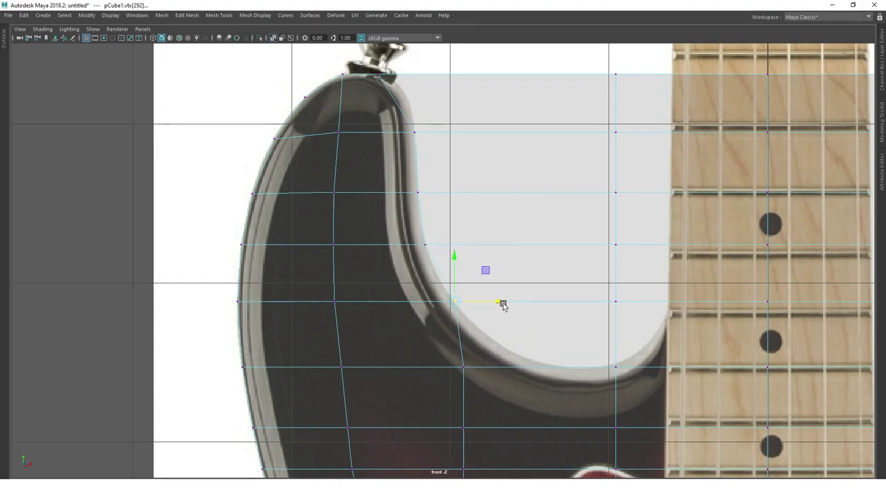
# Pull the neck-pocket cutaway vertices onto the outline and select faces at the body bottom.
pyautogui.scroll(1, 451, 277)
pyautogui.scroll(-4, 457, 234)
pyautogui.scroll(2, 460, 280)
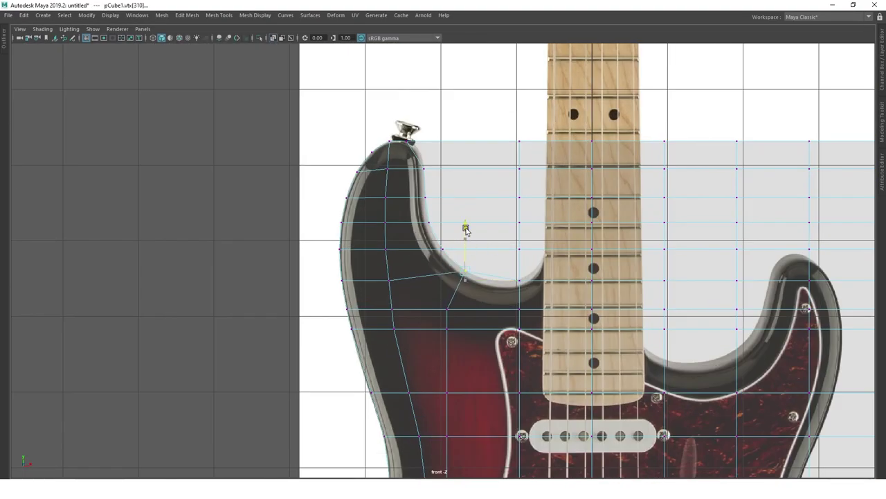
pyautogui.scroll(4, 443, 263)
pyautogui.scroll(-3, 187, 251)
pyautogui.click(475, 301)
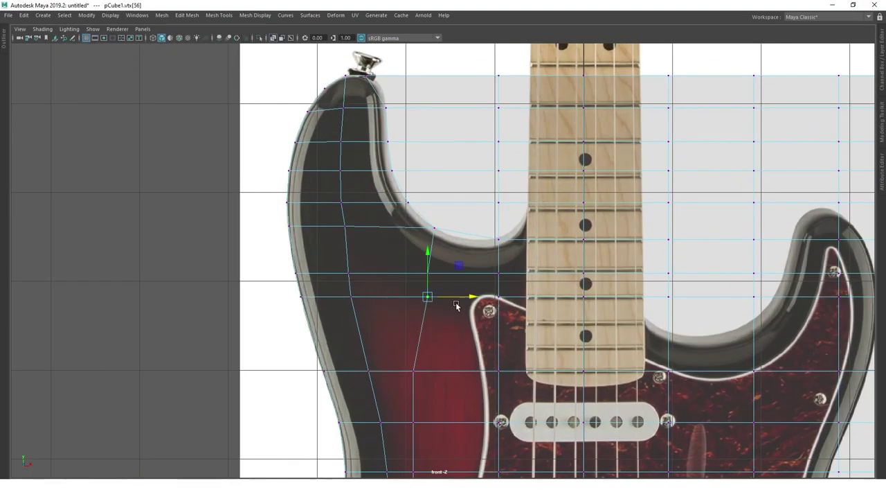
pyautogui.scroll(-2, 450, 243)
pyautogui.scroll(4, 513, 294)
pyautogui.scroll(-5, 514, 294)
pyautogui.scroll(-3, 488, 263)
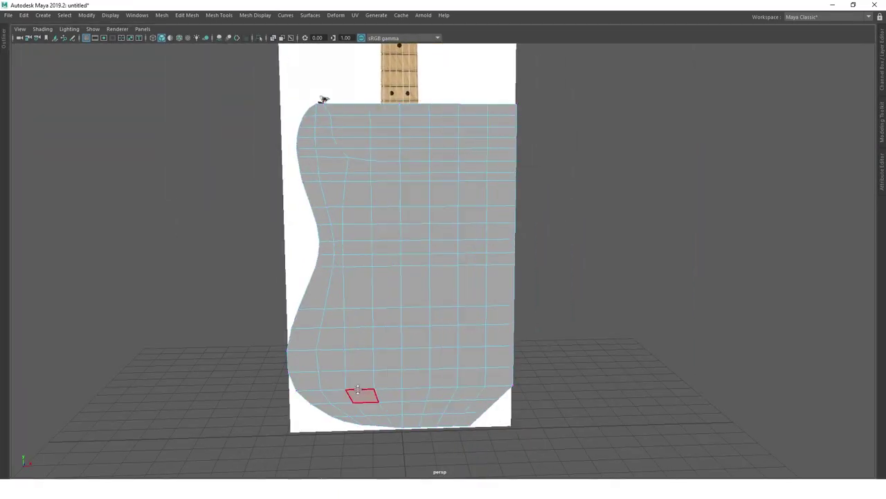
pyautogui.click(362, 393)
pyautogui.scroll(3, 388, 124)
# Move a horn-tip vertex onto the rounded outline below the strap button.
pyautogui.scroll(2, 416, 145)
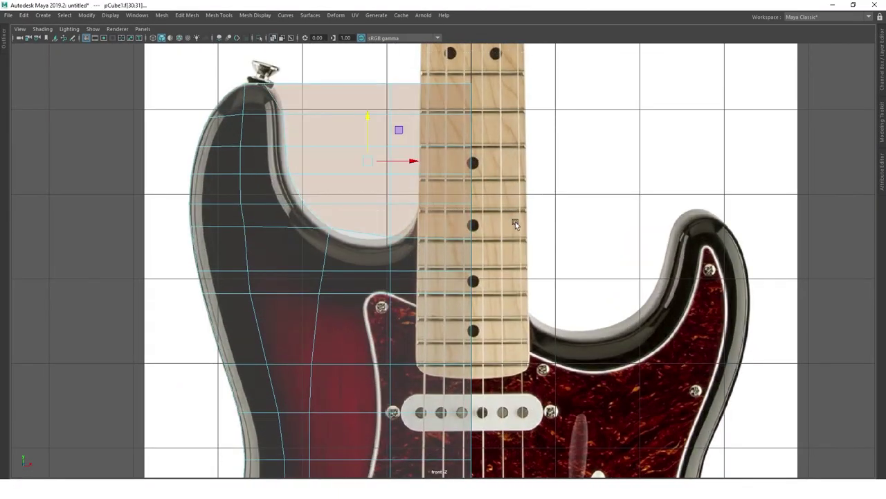
pyautogui.press('F8')
pyautogui.scroll(2, 449, 171)
pyautogui.scroll(2, 449, 167)
pyautogui.moveTo(448, 168); pyautogui.dragTo(422, 167, button='right')
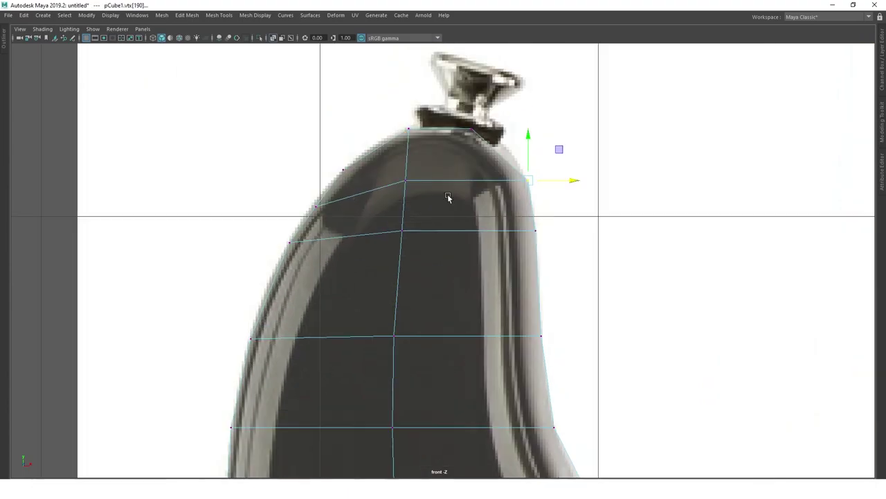
pyautogui.scroll(1, 446, 153)
pyautogui.click(434, 121)
pyautogui.press('w')
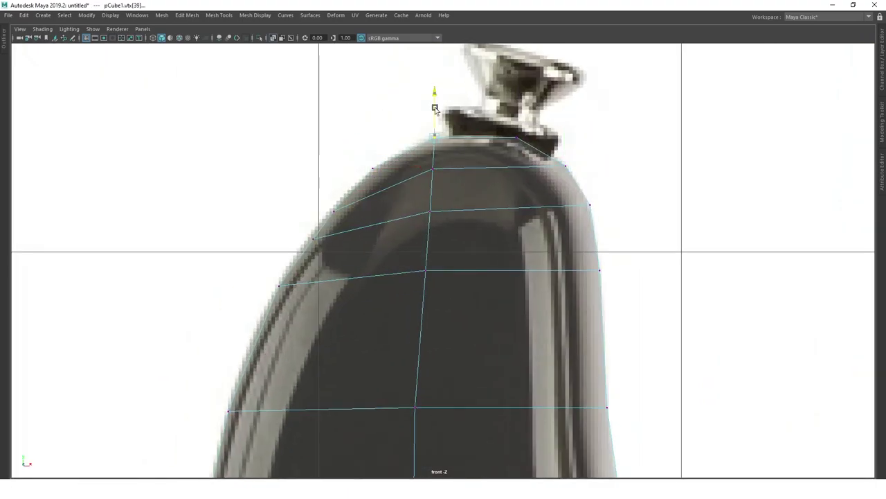
# Adjust another pair of horn-tip vertices and check the fit across the whole body.
pyautogui.scroll(-3, 382, 207)
pyautogui.click(471, 138)
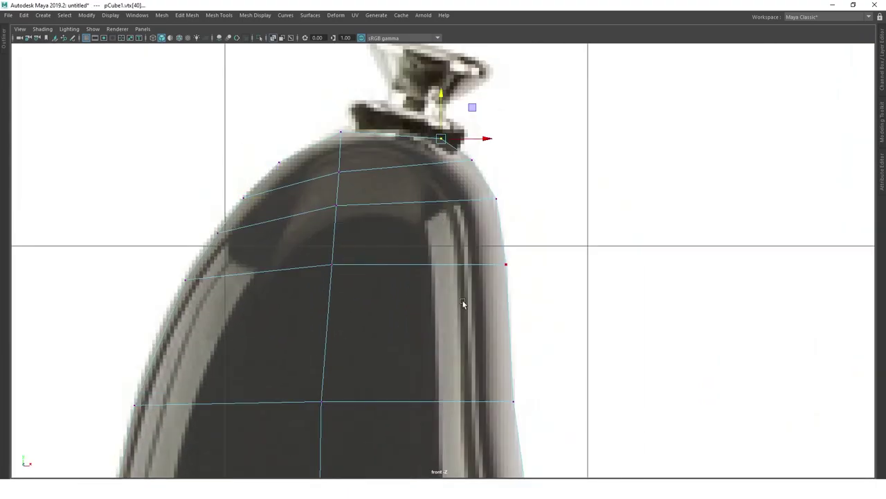
pyautogui.scroll(4, 454, 238)
pyautogui.scroll(-3, 266, 237)
pyautogui.scroll(-3, 396, 301)
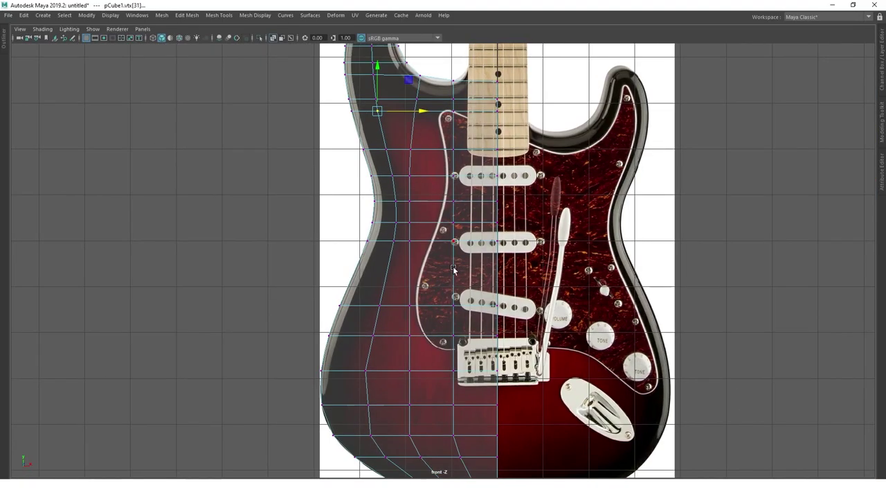
pyautogui.scroll(4, 462, 224)
pyautogui.scroll(-4, 410, 270)
pyautogui.scroll(3, 410, 270)
# Add an extra edge loop on the upper body in edge mode.
pyautogui.moveTo(415, 176); pyautogui.dragTo(388, 176, button='right')
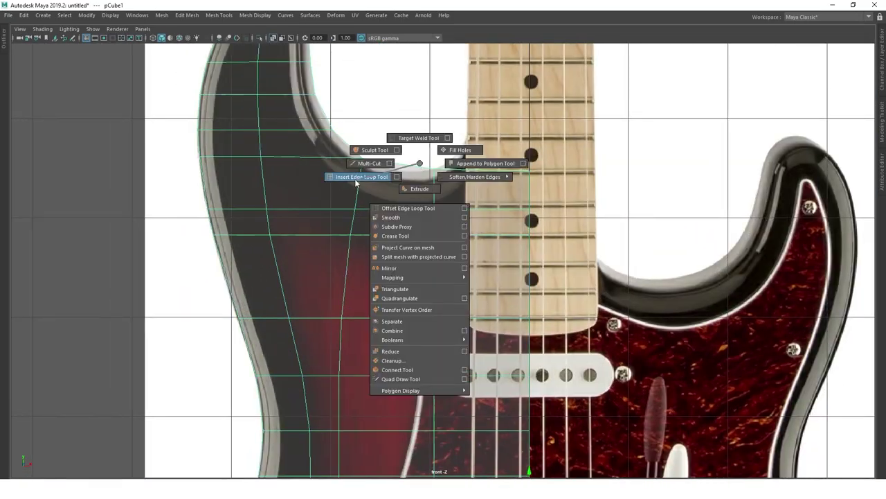
pyautogui.press('space')
pyautogui.scroll(2, 457, 146)
pyautogui.click(457, 142)
pyautogui.scroll(2, 457, 145)
pyautogui.scroll(-5, 432, 230)
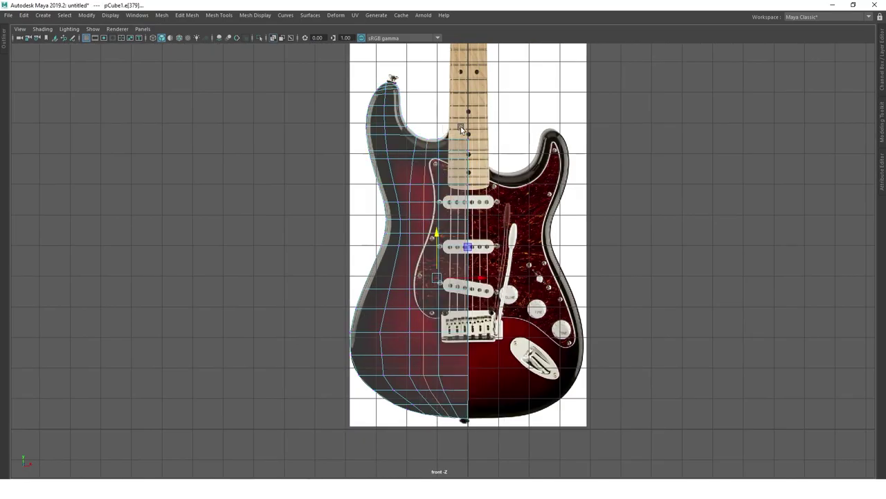
pyautogui.scroll(2, 450, 284)
pyautogui.scroll(-1, 450, 285)
# Move an upper-body outline vertex onto the reference edge.
pyautogui.click(450, 285)
pyautogui.scroll(3, 450, 285)
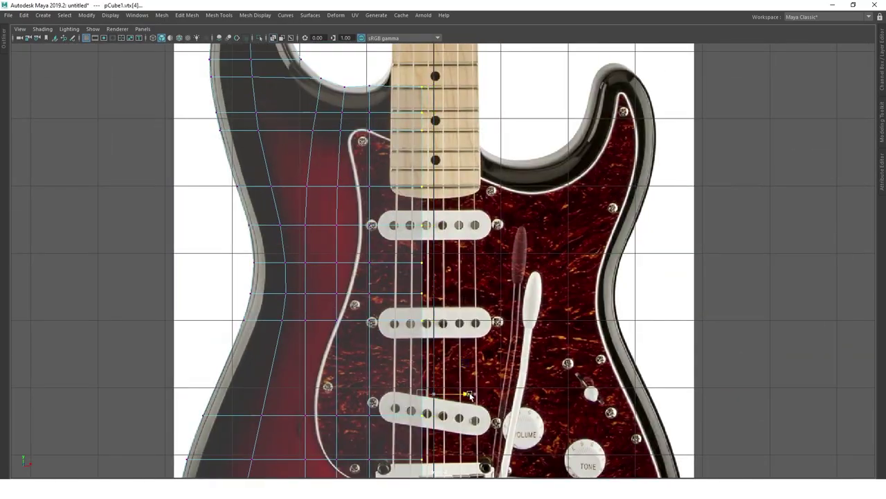
pyautogui.scroll(-1, 429, 263)
pyautogui.scroll(1, 410, 219)
# Pull the body-neck junction vertex onto the neck's edge, then orbit to inspect the mesh.
pyautogui.click(410, 219)
pyautogui.scroll(2, 410, 220)
pyautogui.scroll(1, 419, 172)
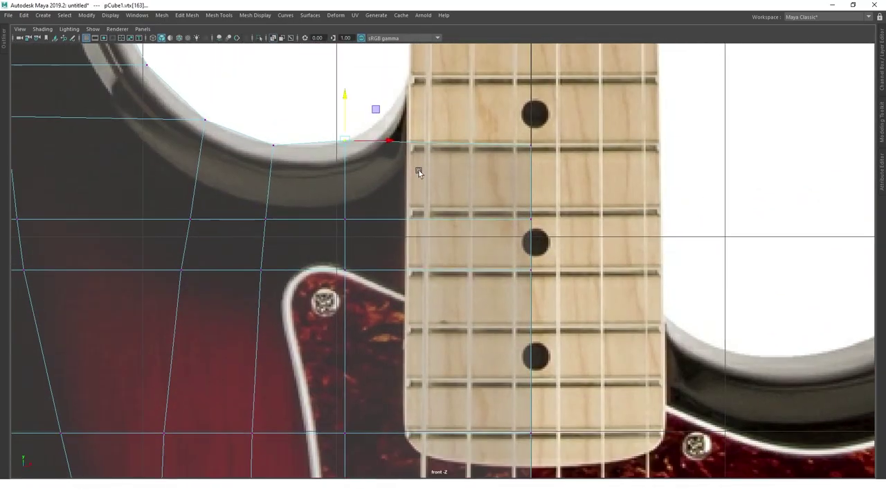
pyautogui.scroll(-4, 408, 150)
pyautogui.scroll(2, 471, 288)
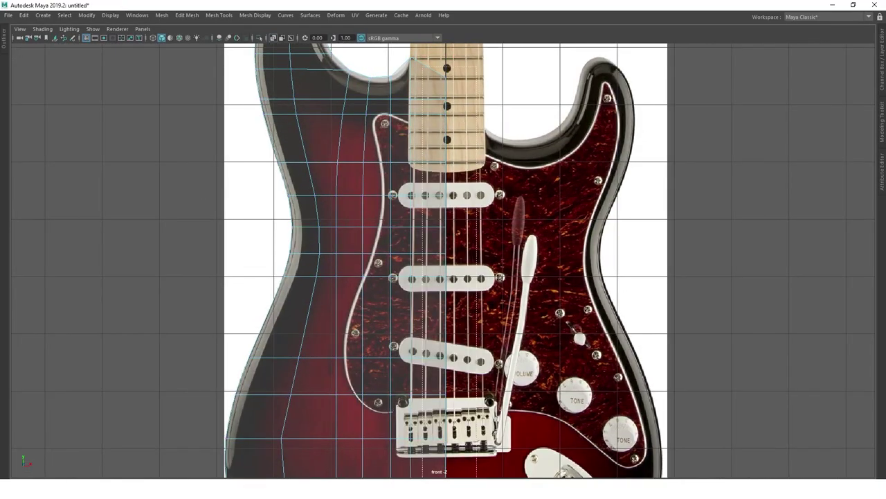
pyautogui.scroll(1, 471, 289)
pyautogui.scroll(-3, 470, 289)
pyautogui.scroll(5, 481, 219)
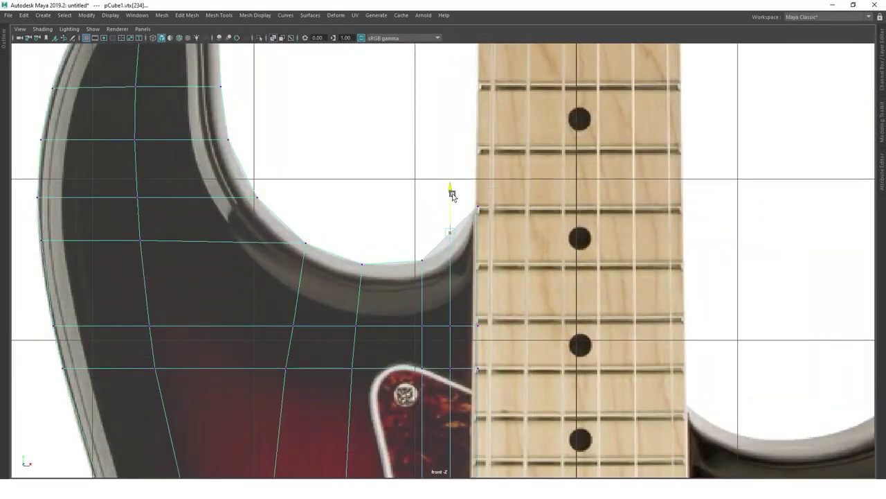
pyautogui.scroll(-2, 475, 178)
pyautogui.scroll(-3, 342, 247)
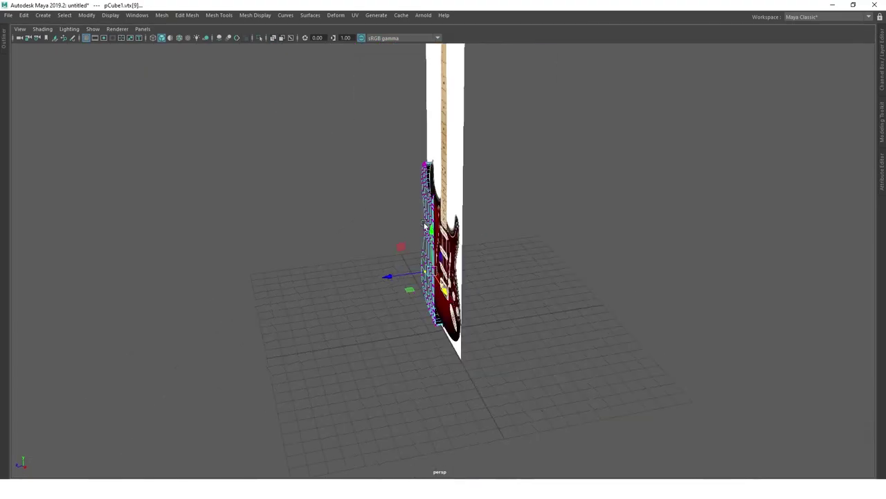
pyautogui.keyDown('alt'); pyautogui.moveTo(343, 247); pyautogui.dragTo(446, 180); pyautogui.keyUp('alt')
# Adjust vertices along the lower bout and bottom centre edge to follow the reference outline.
pyautogui.scroll(2, 446, 179)
pyautogui.click(426, 231)
pyautogui.scroll(3, 337, 255)
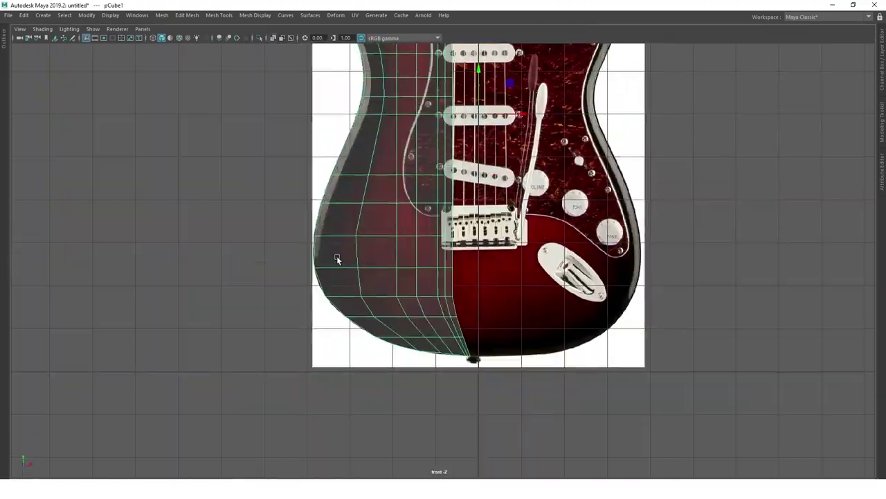
pyautogui.scroll(3, 457, 303)
pyautogui.click(457, 303)
pyautogui.keyDown('alt'); pyautogui.moveTo(493, 270); pyautogui.dragTo(467, 352, button='middle'); pyautogui.keyUp('alt')
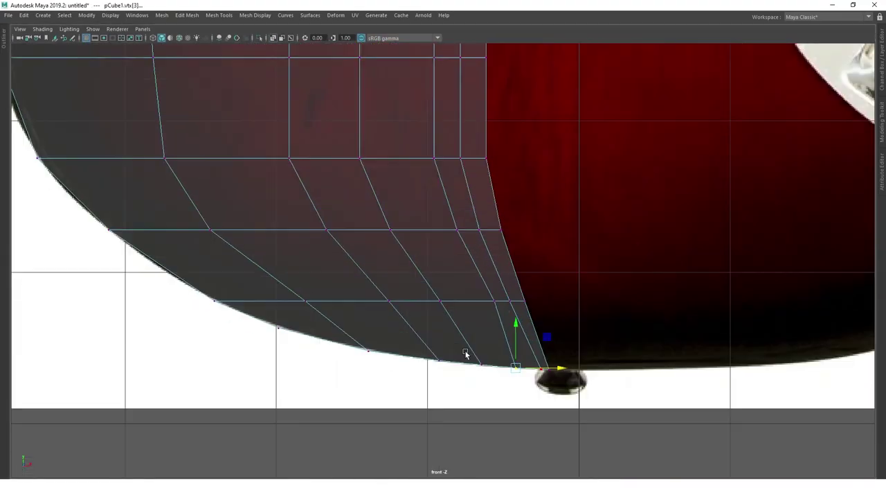
pyautogui.click(450, 241)
pyautogui.scroll(3, 411, 312)
pyautogui.scroll(2, 388, 366)
pyautogui.scroll(-3, 388, 365)
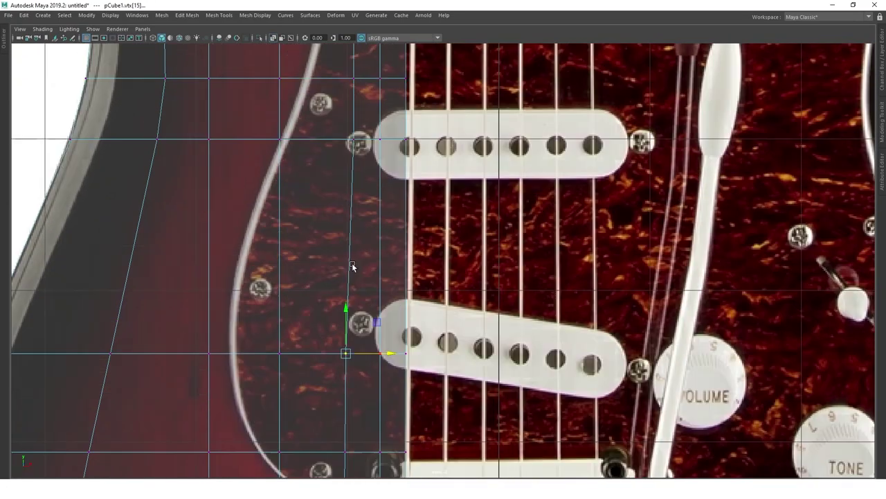
pyautogui.scroll(-2, 352, 263)
# Reposition vertices beside the neck pickup and near the bottom of the body.
pyautogui.click(348, 235)
pyautogui.scroll(-3, 397, 326)
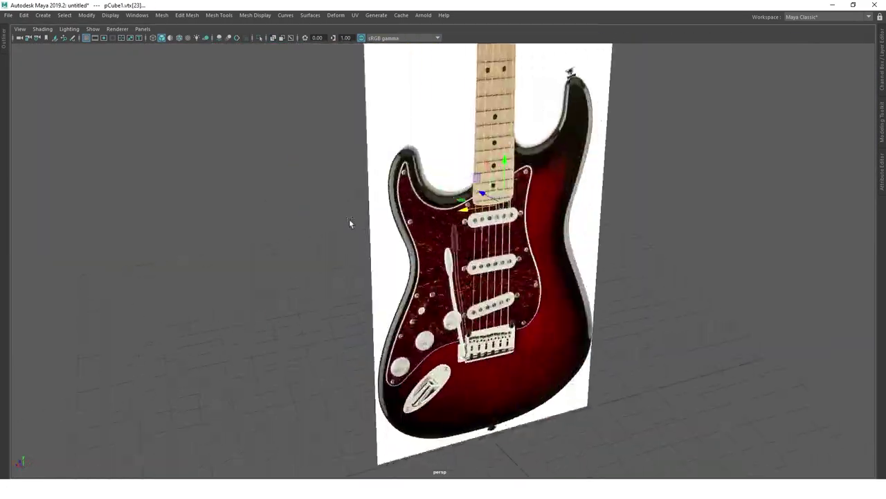
pyautogui.scroll(5, 536, 207)
pyautogui.click(437, 268)
pyautogui.scroll(-5, 480, 268)
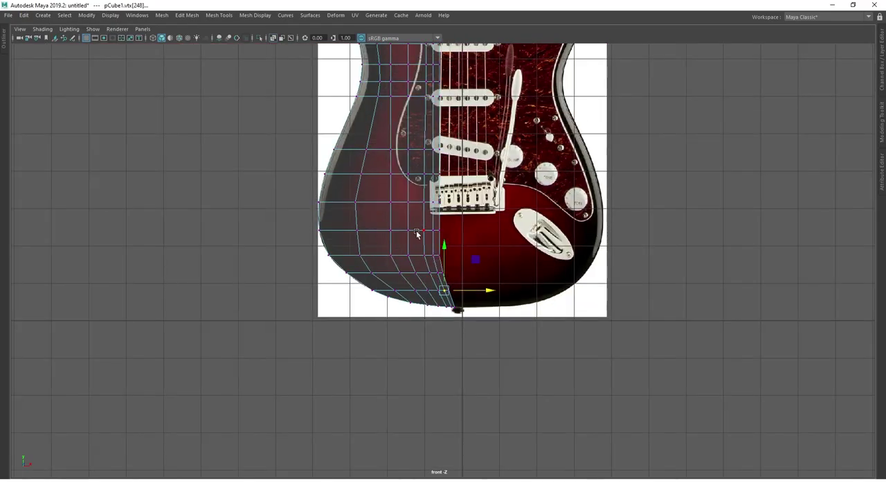
pyautogui.scroll(-2, 478, 242)
pyautogui.scroll(2, 475, 221)
# Check the mesh in perspective, return to the front view and clear the vertex selection.
pyautogui.press('space')
pyautogui.press('space')
pyautogui.press('space')
pyautogui.press('space')
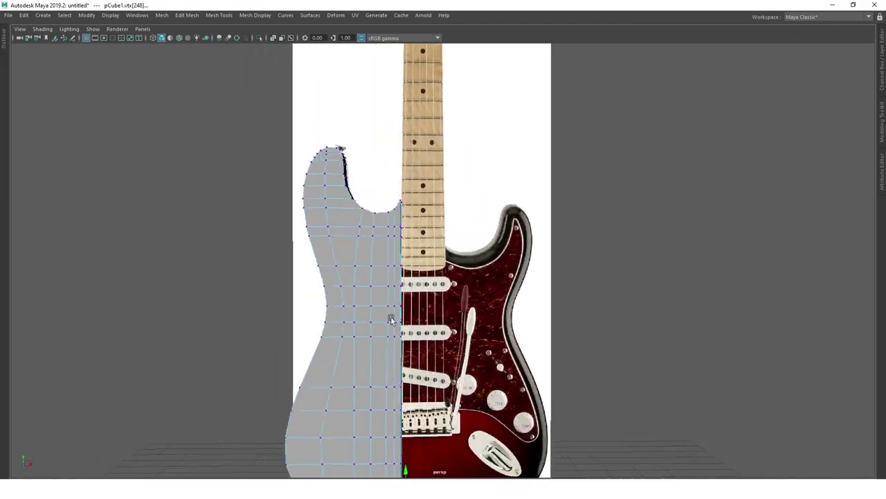
pyautogui.press('F8')
pyautogui.press('space')
pyautogui.press('space')
pyautogui.press('space')
pyautogui.press('space')
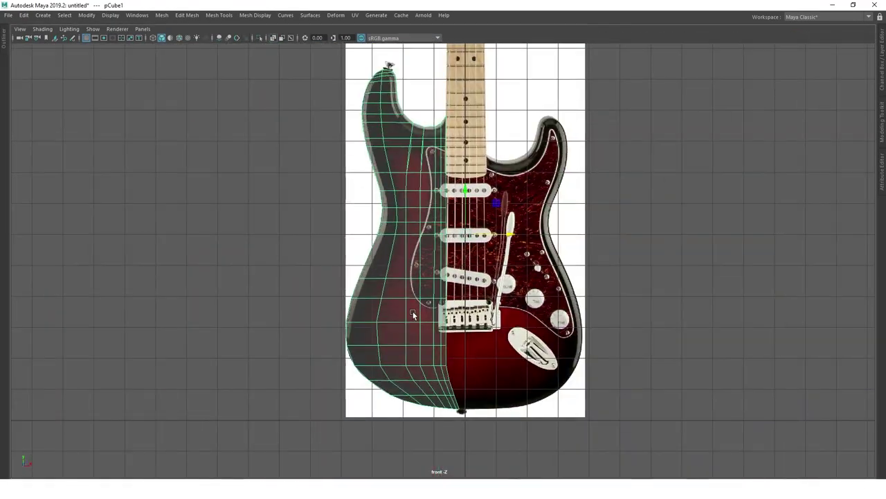
pyautogui.scroll(5, 427, 288)
pyautogui.click(391, 303)
pyautogui.keyDown('alt'); pyautogui.moveTo(695, 341); pyautogui.dragTo(632, 350, button='middle'); pyautogui.keyUp('alt')
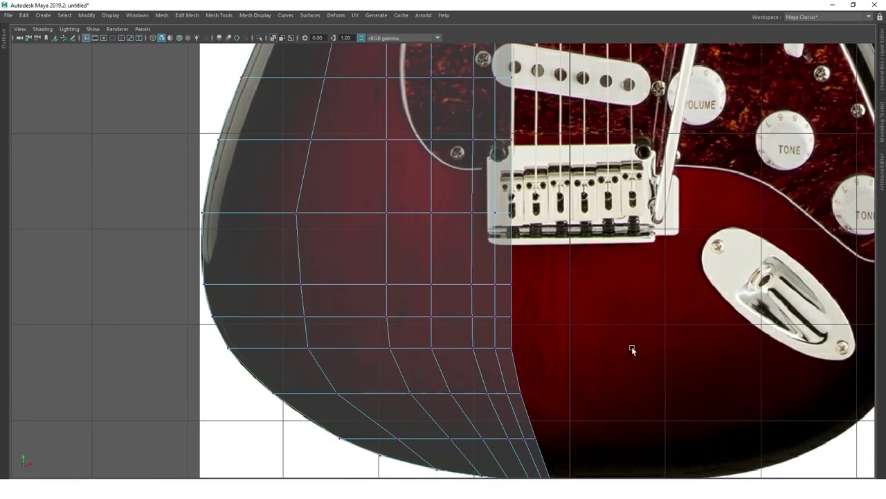
pyautogui.click(511, 350)
pyautogui.keyDown('alt'); pyautogui.moveTo(511, 350); pyautogui.dragTo(513, 329, button='middle'); pyautogui.keyUp('alt')
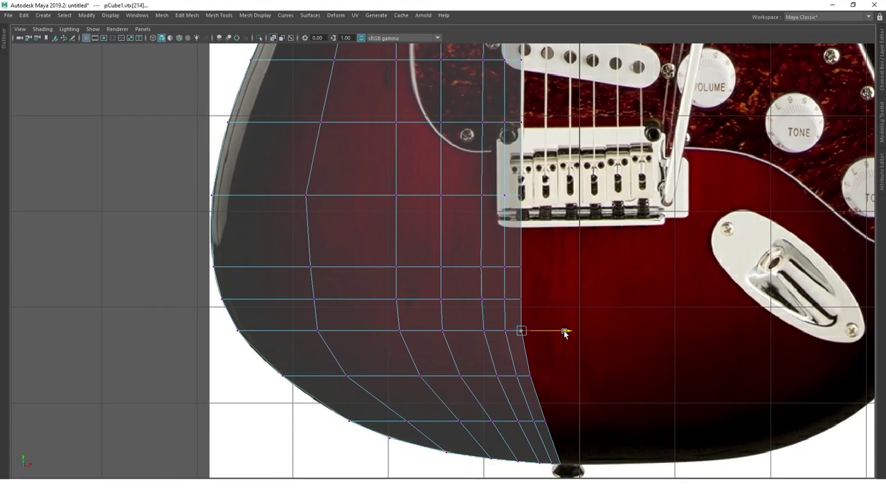
pyautogui.scroll(2, 320, 324)
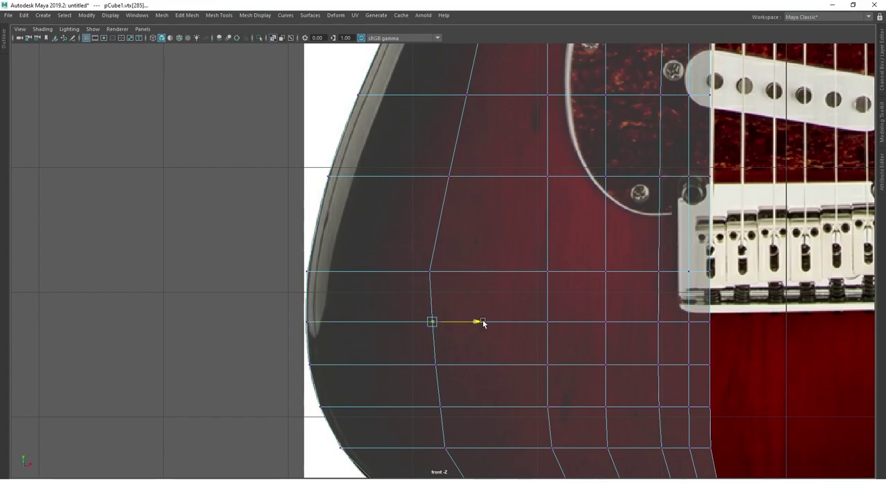
pyautogui.scroll(-3, 587, 322)
# In vertex mode, refine vertices on the upper horn and near the neck pocket.
pyautogui.rightClick(459, 188)
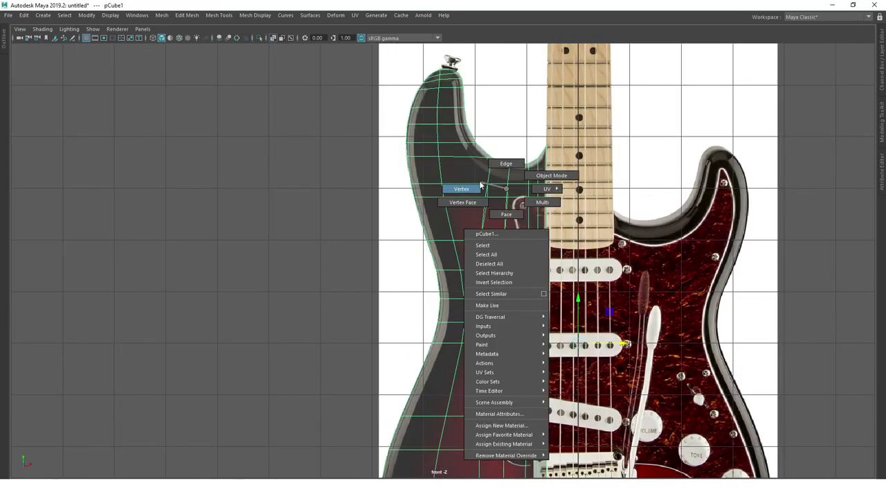
pyautogui.click(443, 257)
pyautogui.scroll(-2, 381, 269)
pyautogui.scroll(5, 445, 221)
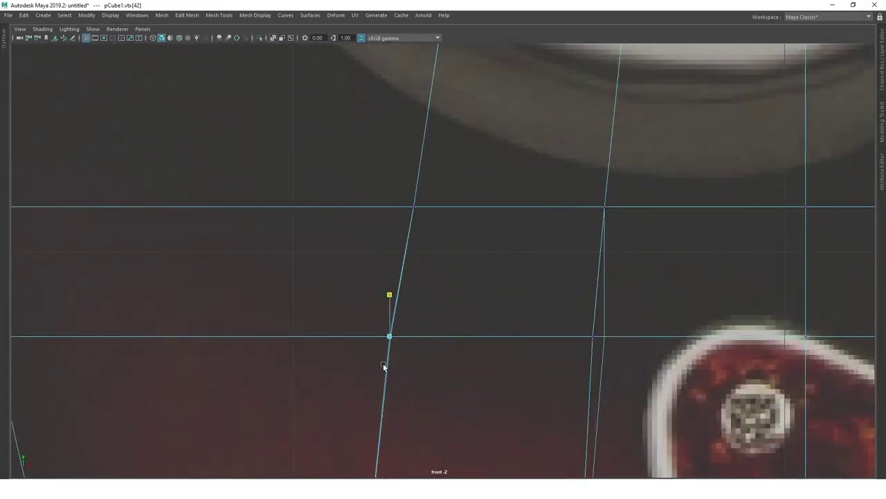
pyautogui.scroll(-3, 480, 372)
pyautogui.click(502, 291)
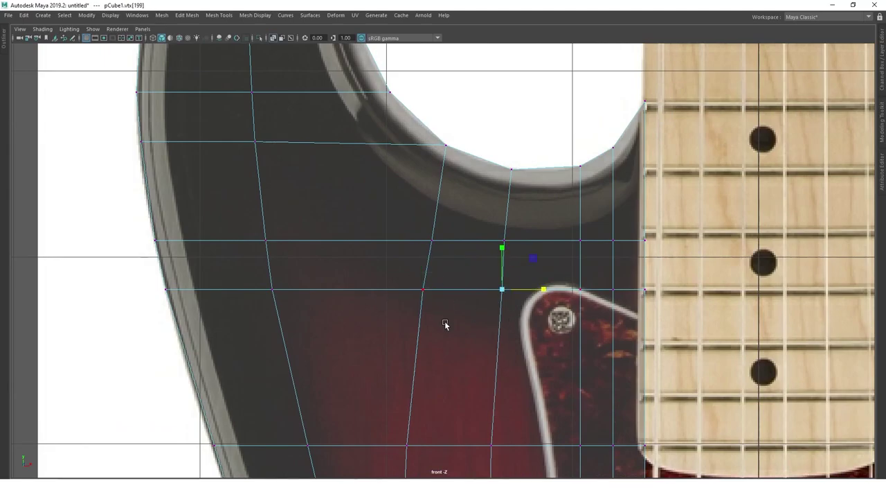
pyautogui.scroll(-2, 445, 324)
pyautogui.click(431, 278)
pyautogui.scroll(-4, 525, 249)
pyautogui.scroll(1, 446, 250)
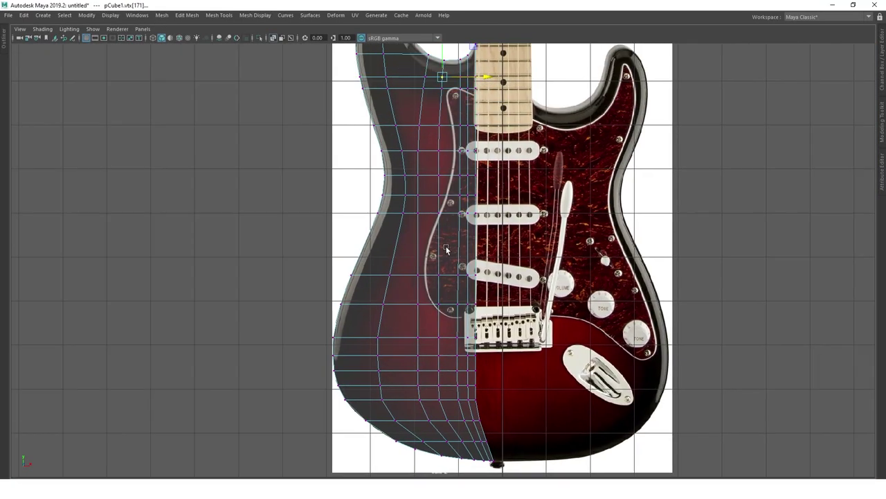
pyautogui.scroll(2, 481, 162)
# Extrude the centre seam edges and pull them out to the right.
pyautogui.press('space')
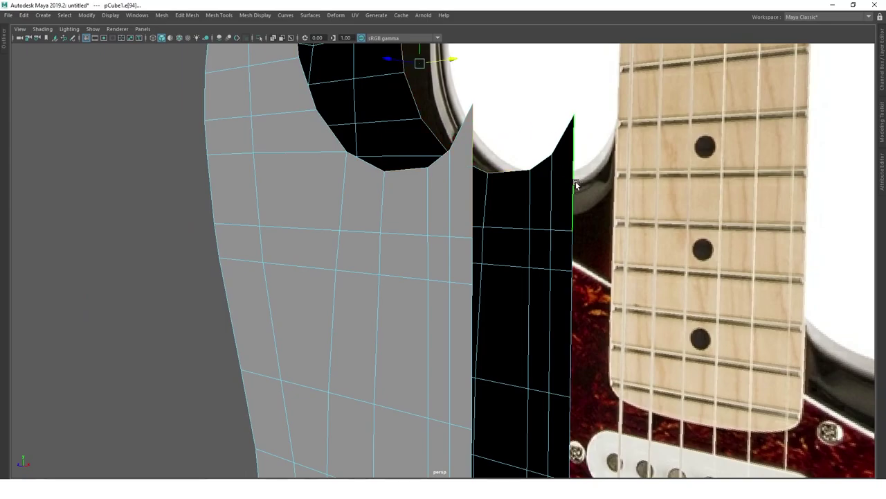
pyautogui.moveTo(481, 162)
pyautogui.keyDown('alt'); pyautogui.mouseDown()
pyautogui.moveTo(455, 182)
pyautogui.moveTo(484, 248)
pyautogui.mouseUp(); pyautogui.keyUp('alt')
pyautogui.press('space')
pyautogui.press('space')
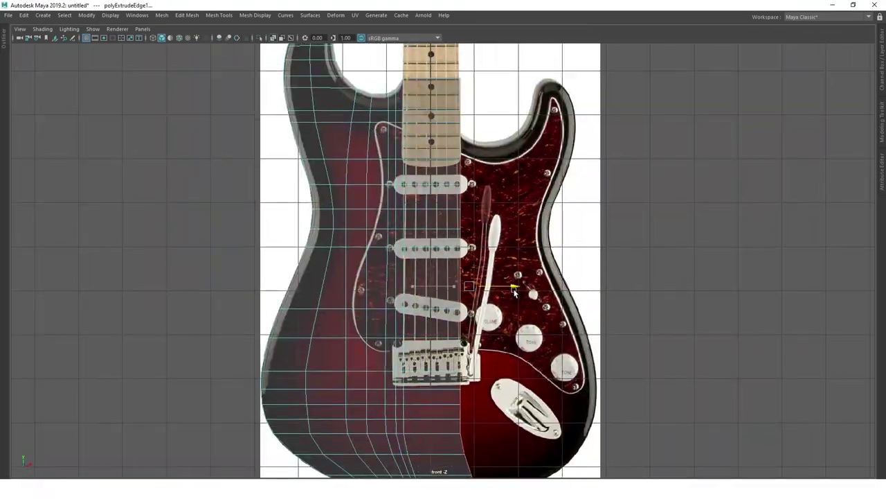
pyautogui.scroll(1, 484, 257)
pyautogui.hotkey('ctrl', 'e')
pyautogui.scroll(1, 492, 257)
pyautogui.scroll(3, 457, 245)
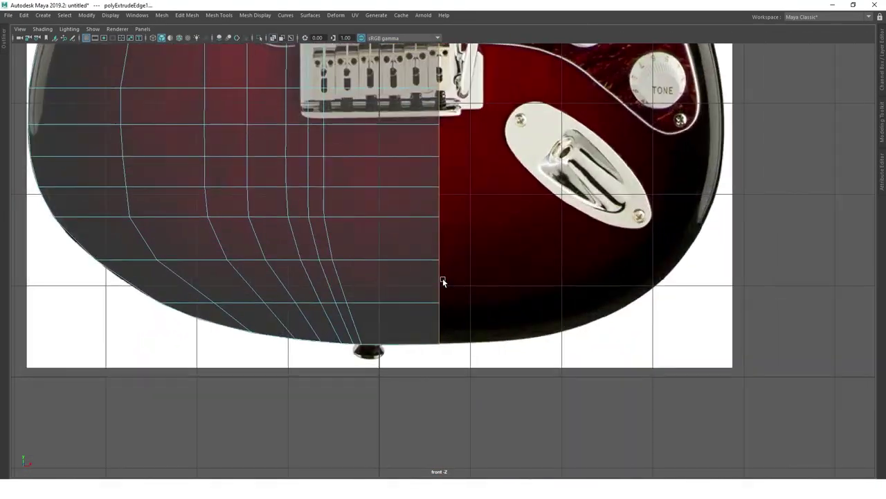
pyautogui.keyDown('alt'); pyautogui.moveTo(439, 282); pyautogui.dragTo(436, 415, button='middle'); pyautogui.keyUp('alt')
# Orbit around the body to inspect the first extrusion from several views.
pyautogui.scroll(2, 435, 168)
pyautogui.scroll(-3, 435, 168)
pyautogui.moveTo(431, 198)
pyautogui.keyDown('alt'); pyautogui.mouseDown()
pyautogui.moveTo(536, 233)
pyautogui.moveTo(443, 261)
pyautogui.moveTo(413, 389)
pyautogui.mouseUp(); pyautogui.keyUp('alt')
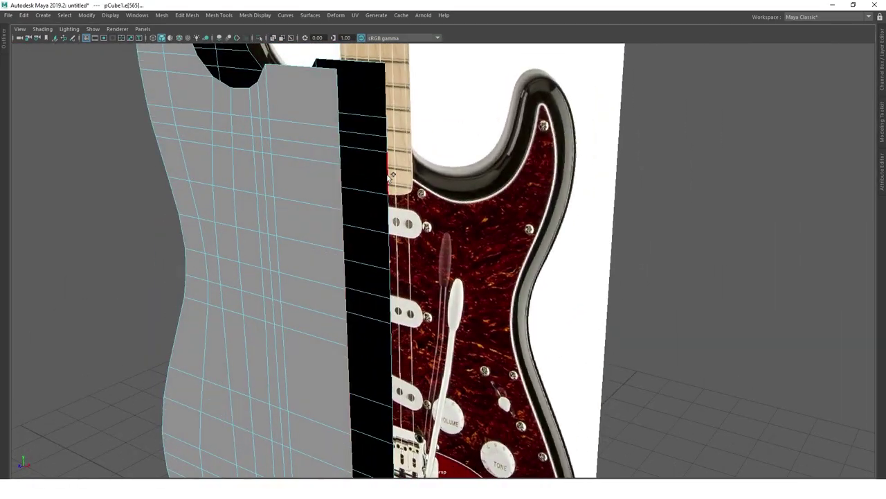
pyautogui.press('space')
pyautogui.press('space')
pyautogui.scroll(2, 445, 253)
pyautogui.scroll(-3, 445, 254)
pyautogui.scroll(4, 445, 254)
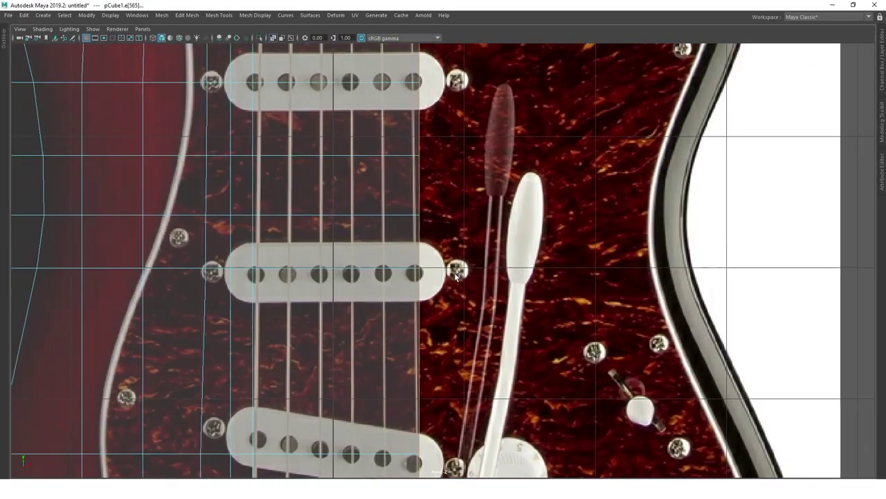
pyautogui.scroll(-4, 444, 253)
pyautogui.press('space')
# Extrude the new outer edges again and pull them further right across the body.
pyautogui.press('space')
pyautogui.keyDown('alt'); pyautogui.moveTo(494, 154); pyautogui.dragTo(485, 207); pyautogui.keyUp('alt')
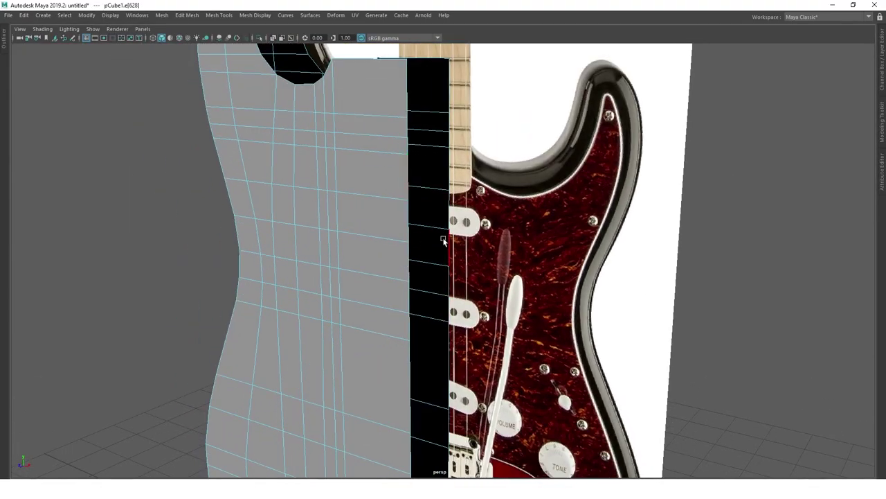
pyautogui.scroll(-2, 484, 277)
pyautogui.hotkey('ctrl', 'e')
pyautogui.press('space')
pyautogui.press('space')
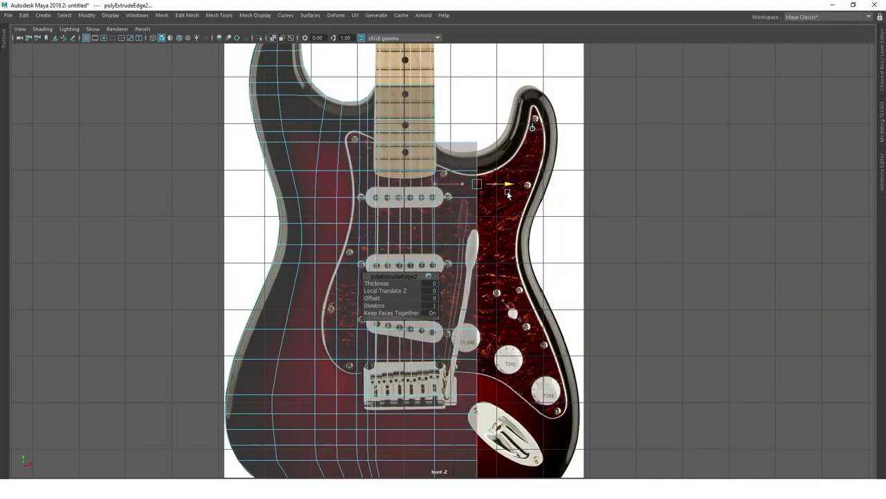
pyautogui.moveTo(377, 300); pyautogui.dragTo(395, 300)
pyautogui.scroll(3, 395, 299)
pyautogui.scroll(3, 624, 149)
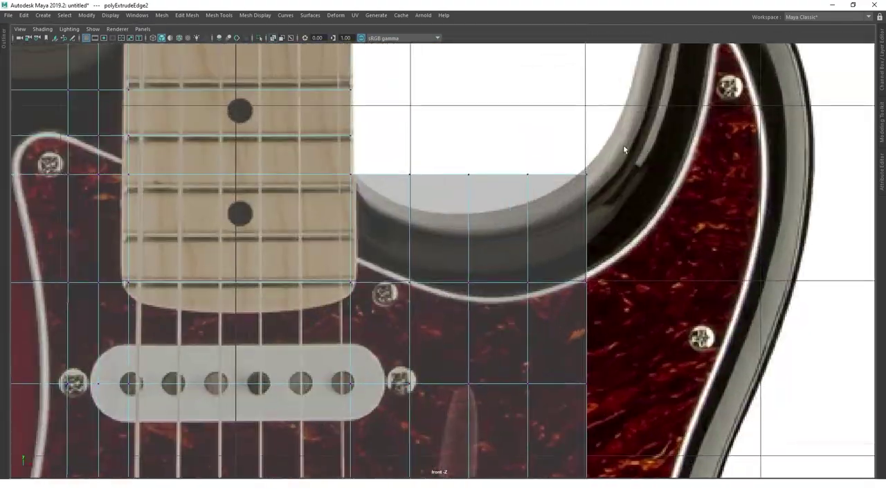
pyautogui.scroll(-5, 588, 164)
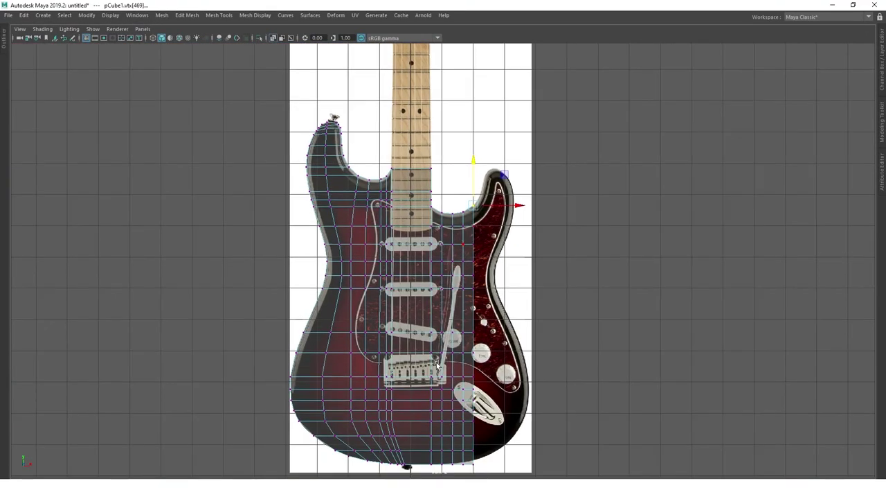
pyautogui.scroll(5, 508, 330)
pyautogui.scroll(-5, 579, 244)
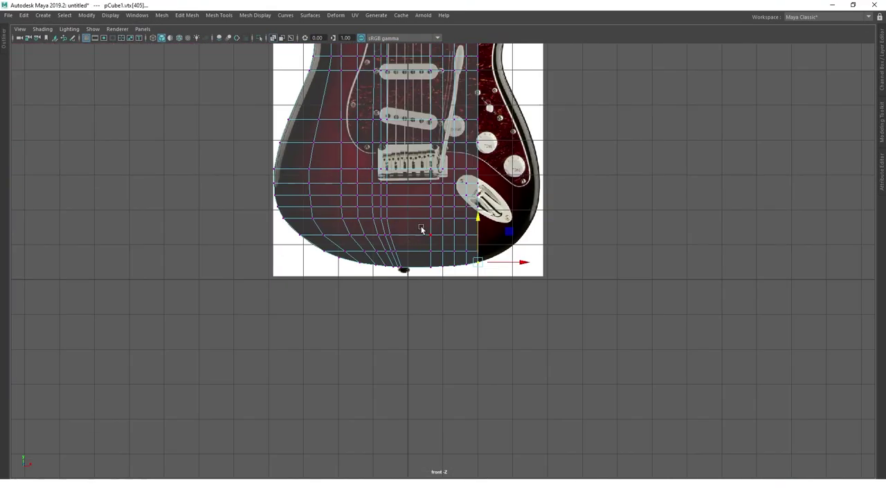
pyautogui.scroll(5, 438, 216)
pyautogui.scroll(3, 505, 119)
pyautogui.scroll(2, 504, 118)
pyautogui.moveTo(512, 163)
pyautogui.keyDown('shift'); pyautogui.mouseDown(button='right')
pyautogui.moveTo(546, 146)
pyautogui.moveTo(464, 162)
pyautogui.mouseUp(button='right'); pyautogui.keyUp('shift')
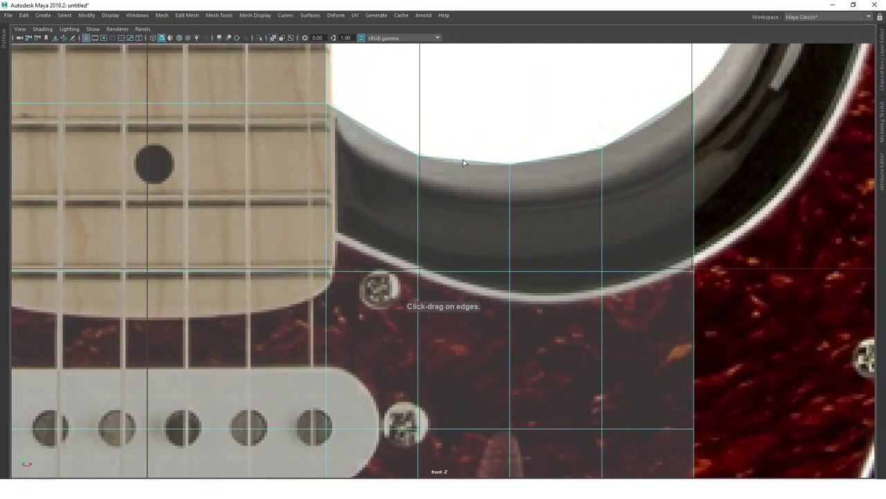
# Insert a vertical edge loop beside the extruded strip and slide it into place.
pyautogui.click(464, 163)
pyautogui.moveTo(644, 149); pyautogui.dragTo(643, 127, button='right')
pyautogui.click(464, 159)
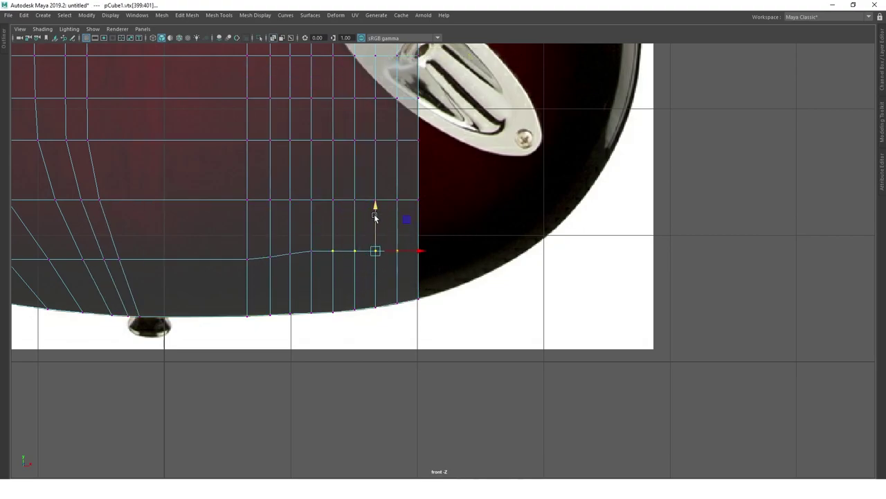
pyautogui.scroll(-5, 416, 208)
pyautogui.scroll(3, 359, 285)
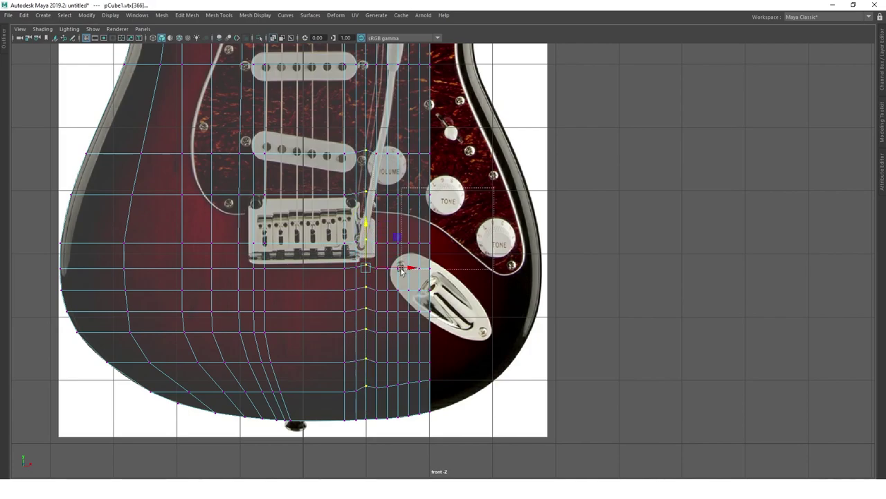
# Nudge body vertices around the bridge and volume knob, then clear the selection.
pyautogui.moveTo(406, 251); pyautogui.dragTo(407, 244)
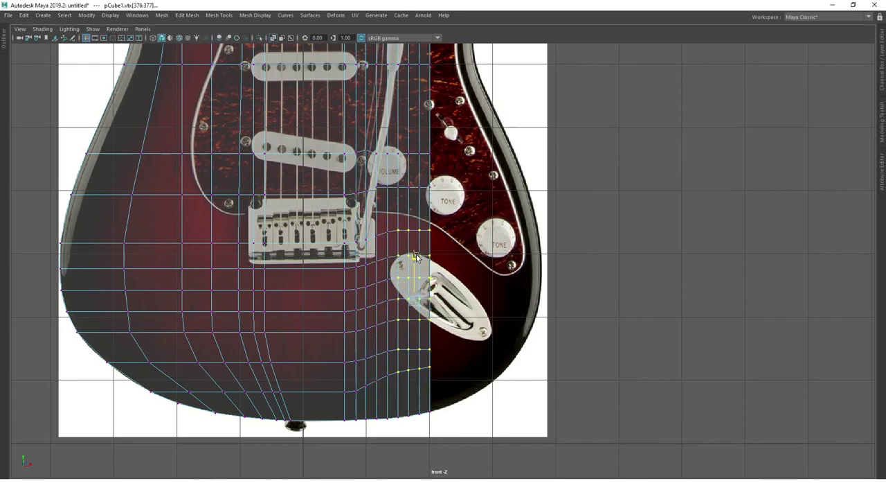
pyautogui.scroll(3, 312, 315)
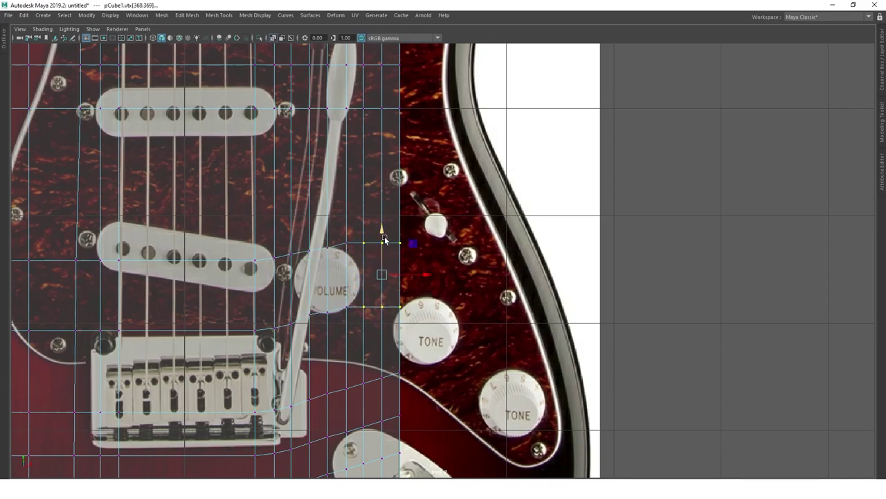
pyautogui.scroll(3, 459, 312)
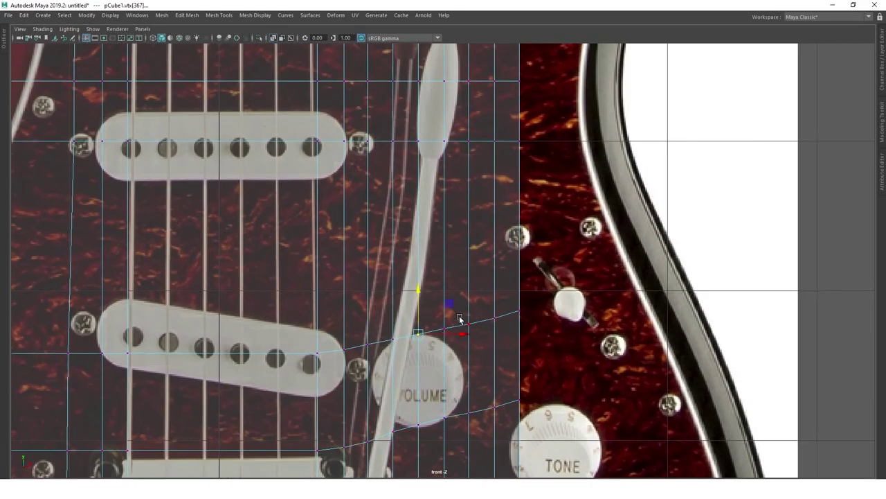
pyautogui.click(395, 307)
pyautogui.press('a')
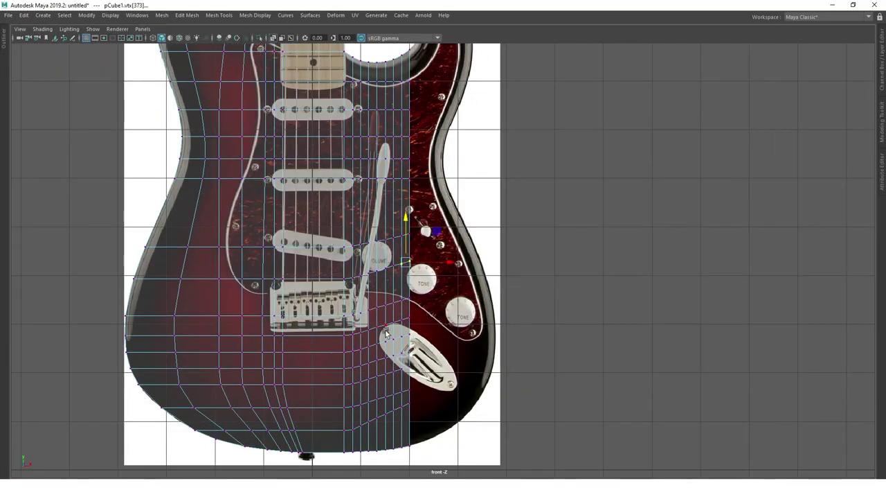
pyautogui.scroll(3, 610, 313)
pyautogui.click(610, 313)
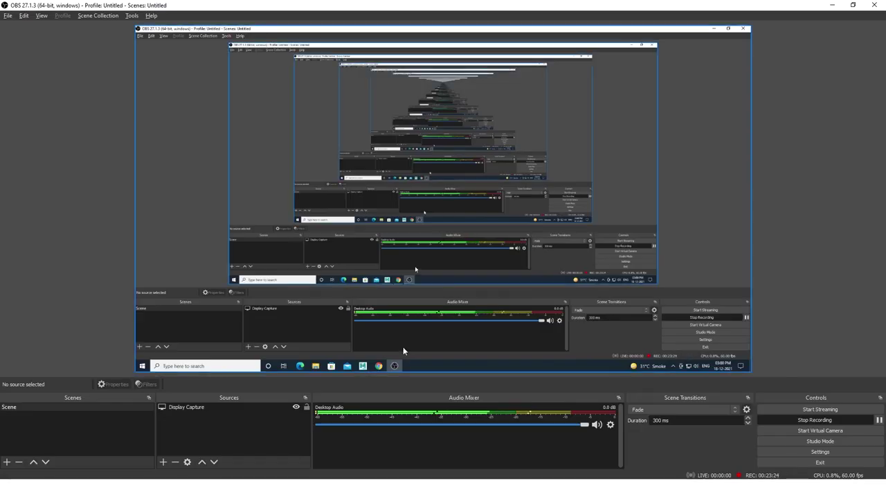
# In the Electric_Guitar_01 scene, move the neck pCube2 into line with the body and check it.
pyautogui.hotkey('alt', 'Tab')
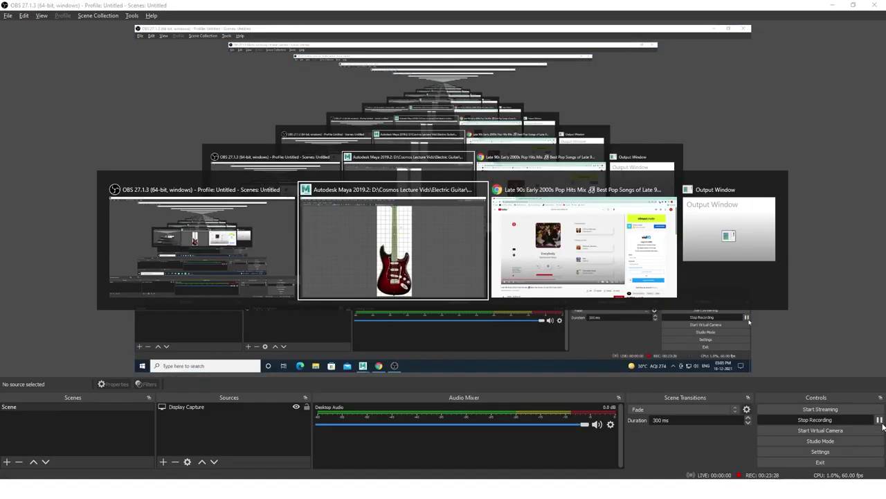
pyautogui.keyDown('alt'); pyautogui.moveTo(536, 261); pyautogui.dragTo(491, 280); pyautogui.keyUp('alt')
pyautogui.click(491, 281)
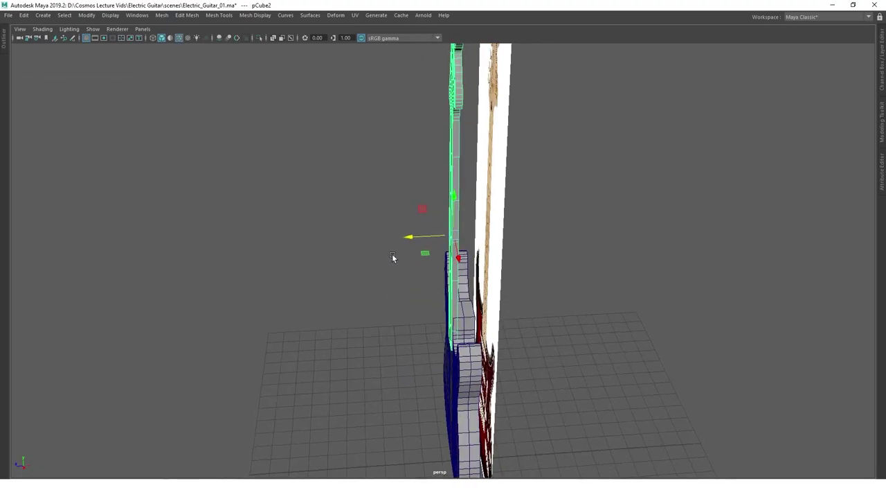
pyautogui.scroll(3, 509, 276)
pyautogui.moveTo(300, 281); pyautogui.dragTo(300, 260)
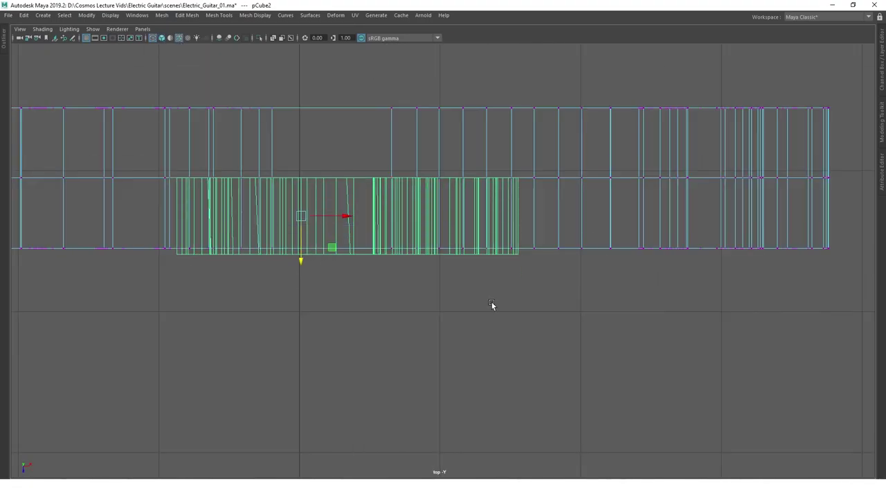
pyautogui.moveTo(291, 190); pyautogui.dragTo(340, 174, button='right')
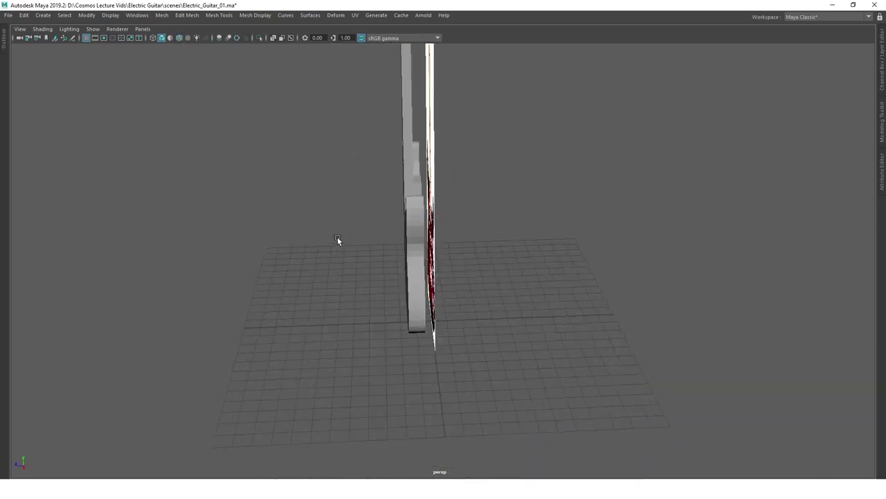
pyautogui.keyDown('alt'); pyautogui.moveTo(337, 236); pyautogui.dragTo(475, 214); pyautogui.keyUp('alt')
pyautogui.moveTo(376, 238)
pyautogui.keyDown('alt'); pyautogui.mouseDown()
pyautogui.moveTo(247, 159)
pyautogui.moveTo(400, 213)
pyautogui.moveTo(450, 245)
pyautogui.moveTo(396, 267)
pyautogui.moveTo(329, 230)
pyautogui.mouseUp(); pyautogui.keyUp('alt')
pyautogui.scroll(3, 432, 206)
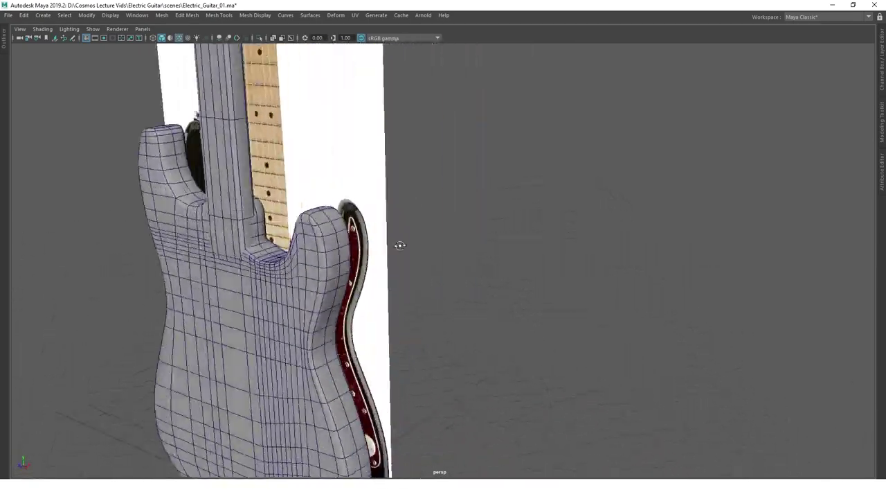
pyautogui.hotkey('ctrl', 'h')
# Hide the neck and shape a new box into a thin nut bar by raising its bottom vertices.
pyautogui.press('space')
pyautogui.press('space')
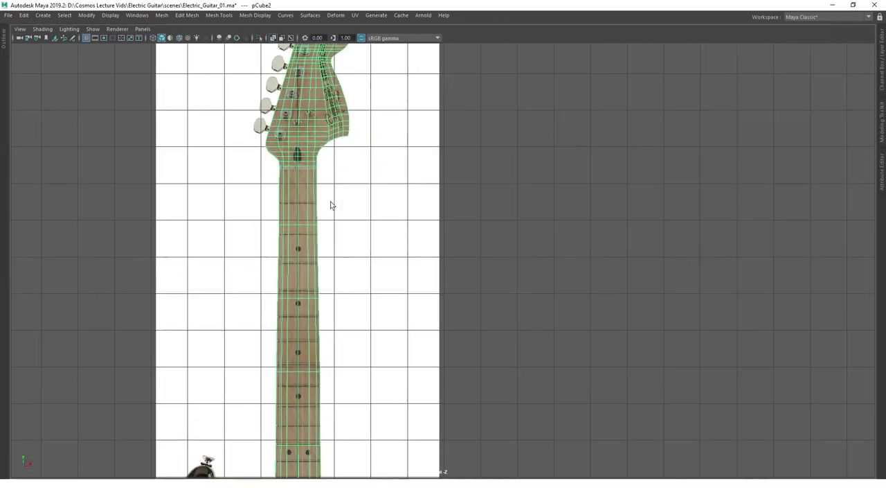
pyautogui.scroll(3, 330, 204)
pyautogui.keyDown('shift'); pyautogui.moveTo(480, 154); pyautogui.dragTo(485, 152, button='right'); pyautogui.keyUp('shift')
pyautogui.scroll(-5, 359, 219)
pyautogui.scroll(5, 359, 220)
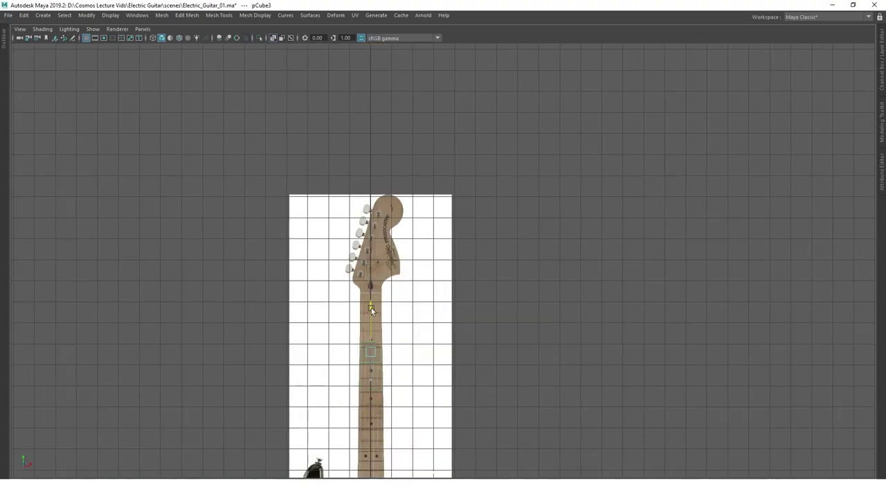
pyautogui.scroll(5, 359, 220)
pyautogui.moveTo(358, 220); pyautogui.dragTo(358, 242)
pyautogui.scroll(2, 387, 300)
pyautogui.moveTo(484, 256); pyautogui.dragTo(132, 351)
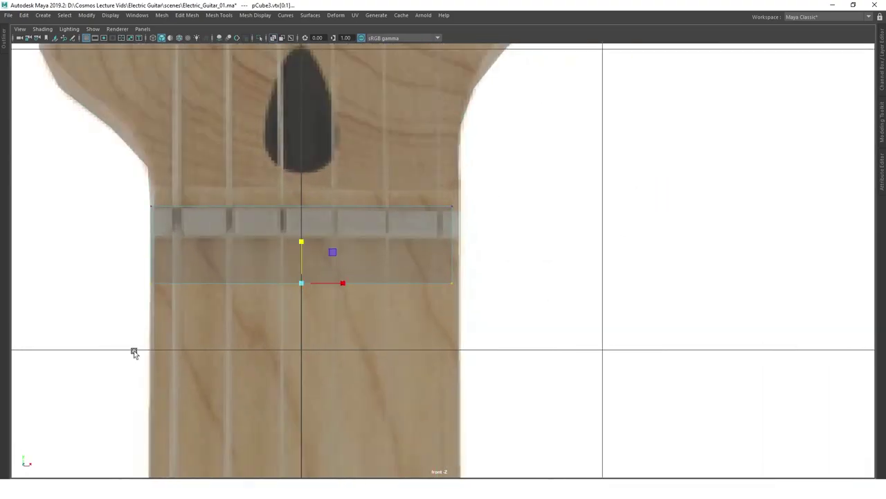
pyautogui.moveTo(301, 246); pyautogui.dragTo(346, 204)
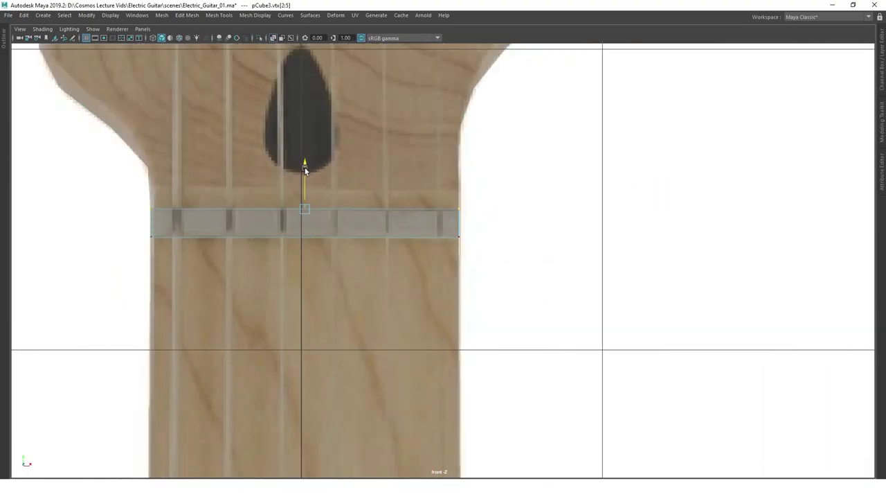
# Inspect the nut bar in 3D, then insert an edge loop across it.
pyautogui.press('space')
pyautogui.press('space')
pyautogui.moveTo(406, 233); pyautogui.dragTo(455, 208, button='right')
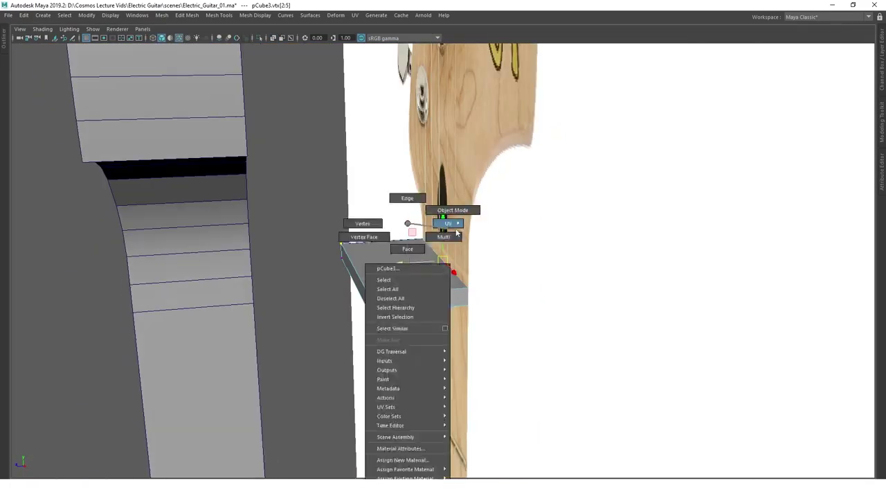
pyautogui.moveTo(116, 319)
pyautogui.keyDown('alt'); pyautogui.mouseDown()
pyautogui.moveTo(281, 337)
pyautogui.moveTo(307, 297)
pyautogui.moveTo(453, 300)
pyautogui.moveTo(405, 270)
pyautogui.mouseUp(); pyautogui.keyUp('alt')
pyautogui.press('space')
pyautogui.press('space')
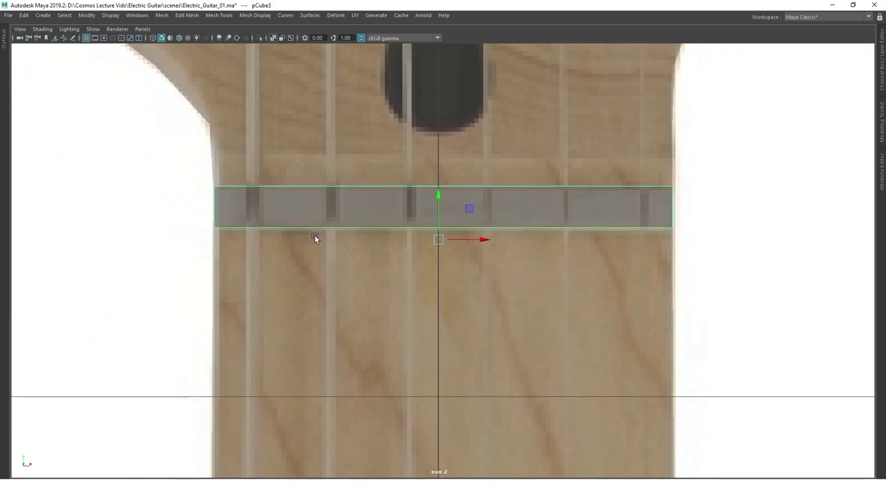
pyautogui.scroll(-2, 314, 234)
pyautogui.scroll(5, 495, 215)
pyautogui.keyDown('alt'); pyautogui.moveTo(494, 215); pyautogui.dragTo(393, 198, button='middle'); pyautogui.keyUp('alt')
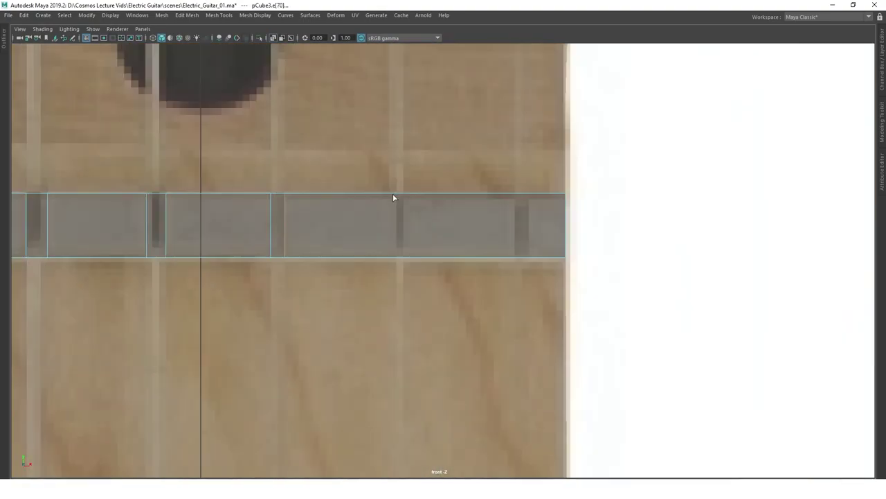
pyautogui.click(403, 195)
pyautogui.press('space')
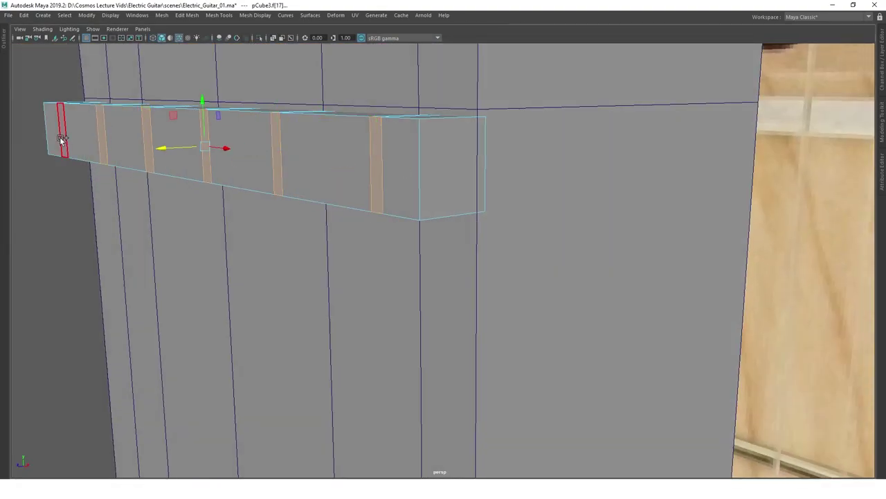
# Delete the slot faces and extrude the slot edges inward to give the slots depth.
pyautogui.press('Delete')
pyautogui.press('F8')
pyautogui.keyDown('alt'); pyautogui.moveTo(271, 196); pyautogui.dragTo(406, 259); pyautogui.keyUp('alt')
pyautogui.scroll(3, 412, 262)
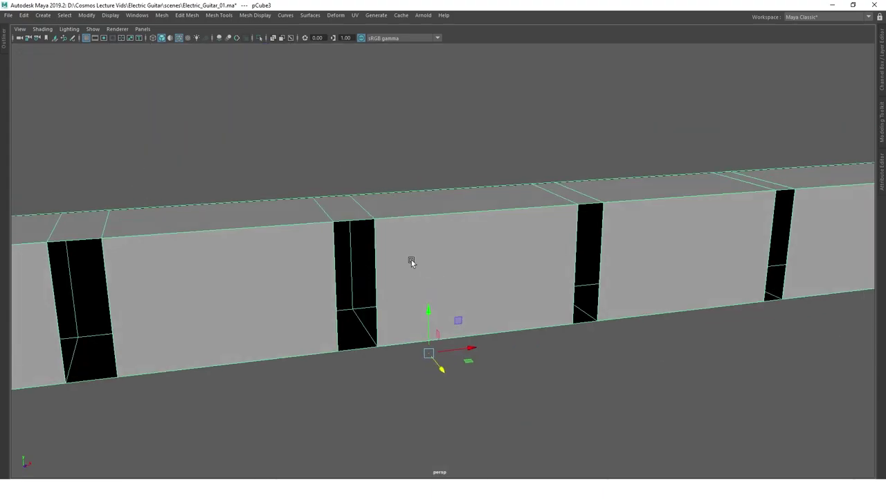
pyautogui.scroll(-5, 412, 262)
pyautogui.click(475, 178)
pyautogui.keyDown('alt'); pyautogui.moveTo(475, 178); pyautogui.dragTo(511, 200); pyautogui.keyUp('alt')
pyautogui.hotkey('ctrl', 'e')
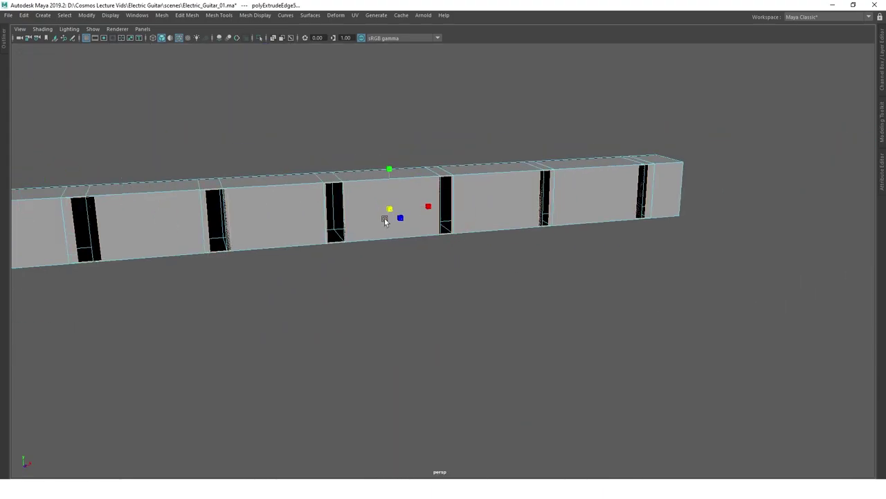
pyautogui.scroll(3, 217, 219)
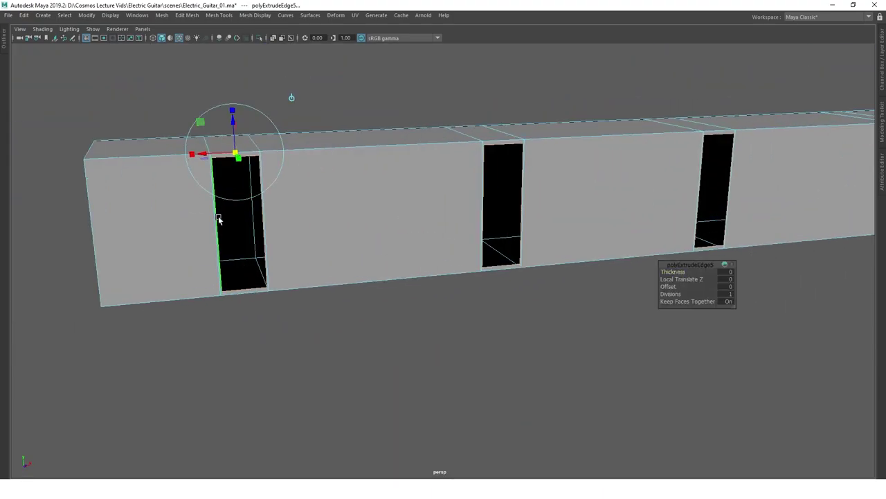
pyautogui.moveTo(232, 117); pyautogui.dragTo(234, 119)
pyautogui.keyDown('alt'); pyautogui.moveTo(233, 119); pyautogui.dragTo(685, 304); pyautogui.keyUp('alt')
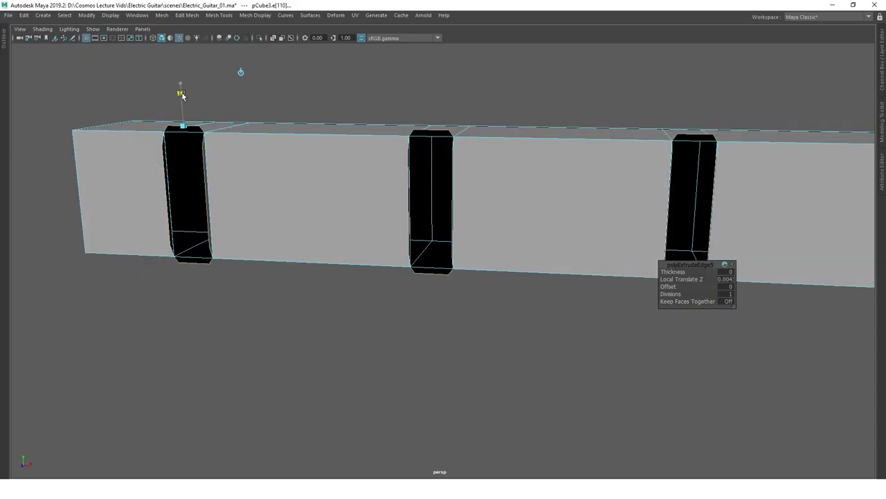
pyautogui.scroll(-3, 182, 95)
# Select the slot edges and the edge at the nut bar's right end.
pyautogui.keyDown('alt'); pyautogui.moveTo(182, 96); pyautogui.dragTo(285, 214); pyautogui.keyUp('alt')
pyautogui.scroll(2, 380, 235)
pyautogui.click(380, 235)
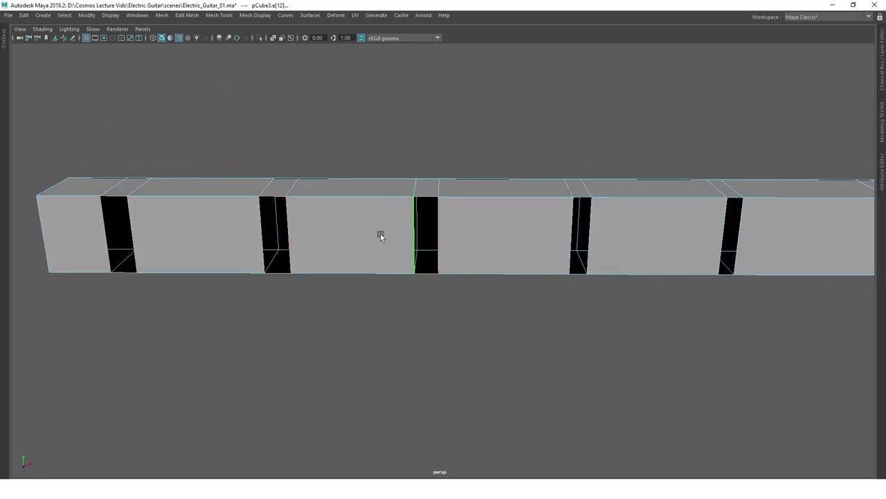
pyautogui.scroll(-3, 528, 218)
pyautogui.click(161, 15)
pyautogui.click(190, 81)
pyautogui.scroll(3, 443, 158)
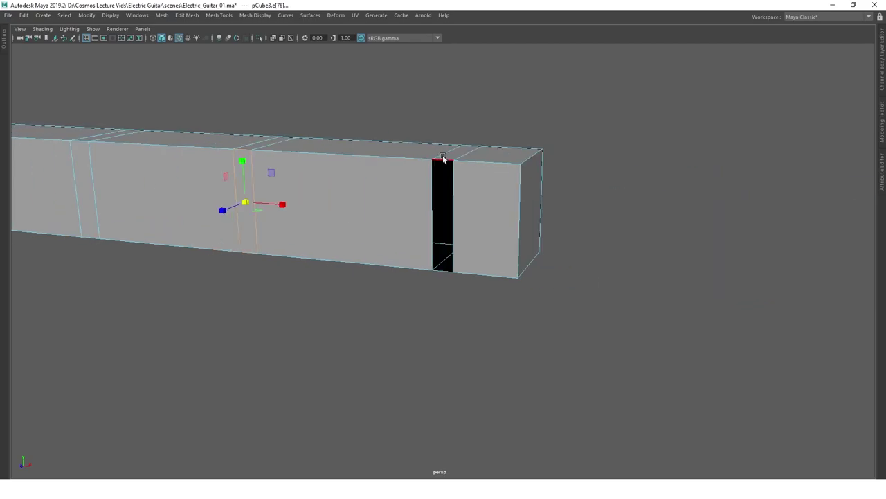
pyautogui.click(443, 159)
pyautogui.scroll(-3, 443, 158)
pyautogui.moveTo(444, 159)
pyautogui.keyDown('alt'); pyautogui.mouseDown()
pyautogui.moveTo(340, 219)
pyautogui.moveTo(204, 195)
pyautogui.mouseUp(); pyautogui.keyUp('alt')
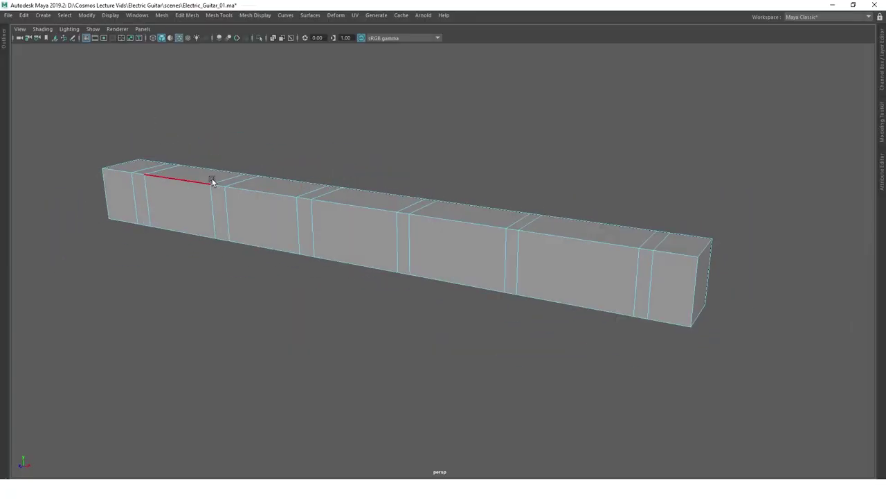
# Select all edges of the nut bar and extrude them again.
pyautogui.moveTo(732, 173); pyautogui.dragTo(59, 340)
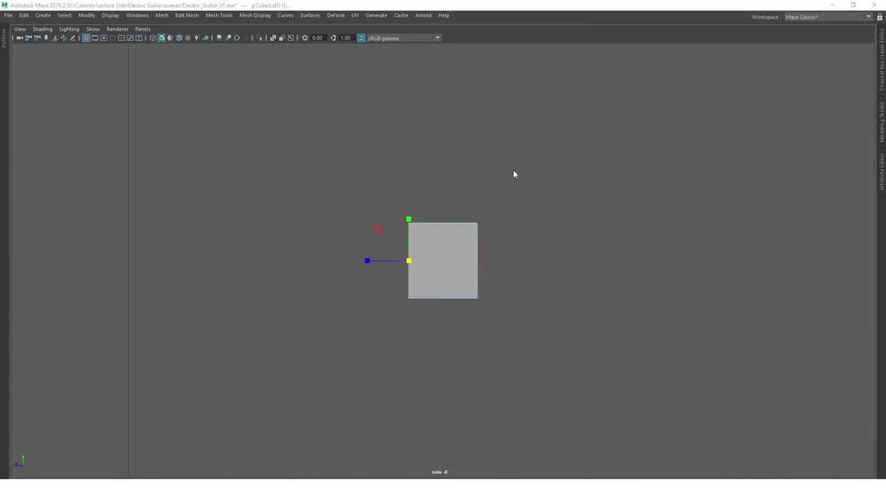
pyautogui.moveTo(513, 174)
pyautogui.keyDown('alt'); pyautogui.mouseDown()
pyautogui.moveTo(407, 249)
pyautogui.moveTo(369, 302)
pyautogui.moveTo(649, 337)
pyautogui.moveTo(171, 212)
pyautogui.mouseUp(); pyautogui.keyUp('alt')
pyautogui.hotkey('ctrl', 'e')
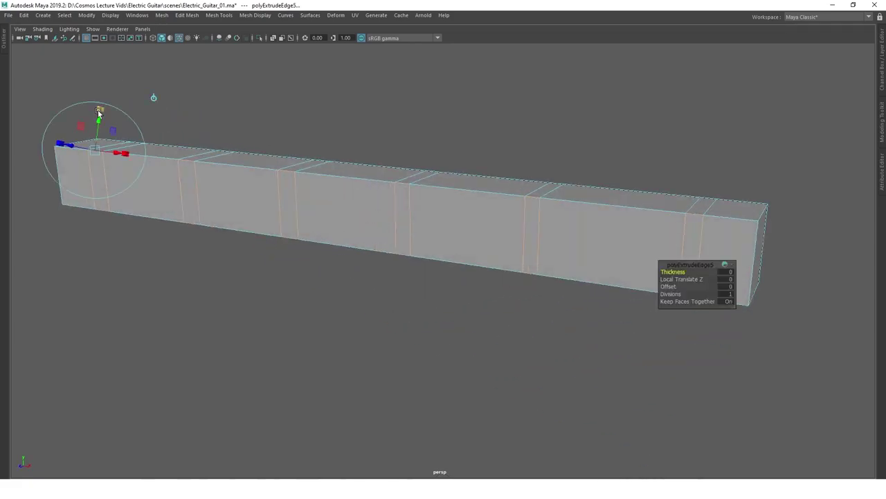
pyautogui.moveTo(90, 154)
pyautogui.keyDown('alt'); pyautogui.mouseDown()
pyautogui.moveTo(321, 198)
pyautogui.moveTo(212, 208)
pyautogui.moveTo(413, 230)
pyautogui.mouseUp(); pyautogui.keyUp('alt')
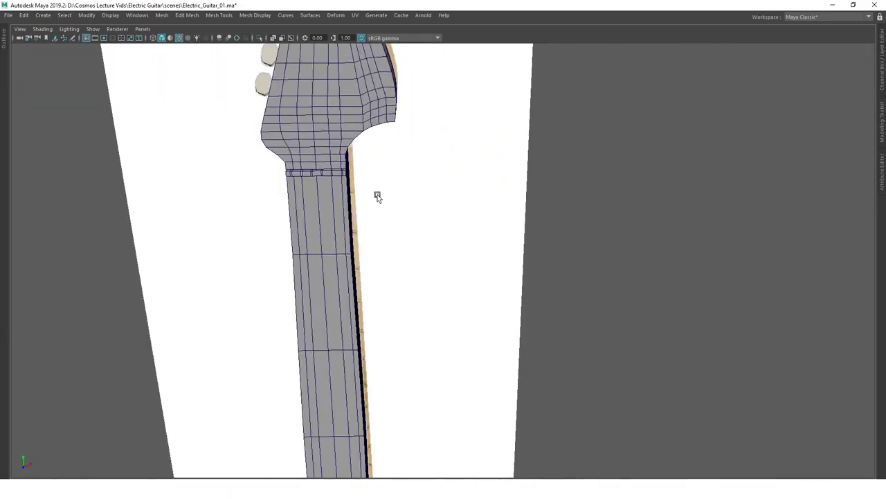
# Adjust the first fret's end vertex, then return to object mode.
pyautogui.moveTo(377, 196)
pyautogui.keyDown('alt'); pyautogui.mouseDown()
pyautogui.moveTo(492, 265)
pyautogui.moveTo(497, 284)
pyautogui.mouseUp(); pyautogui.keyUp('alt')
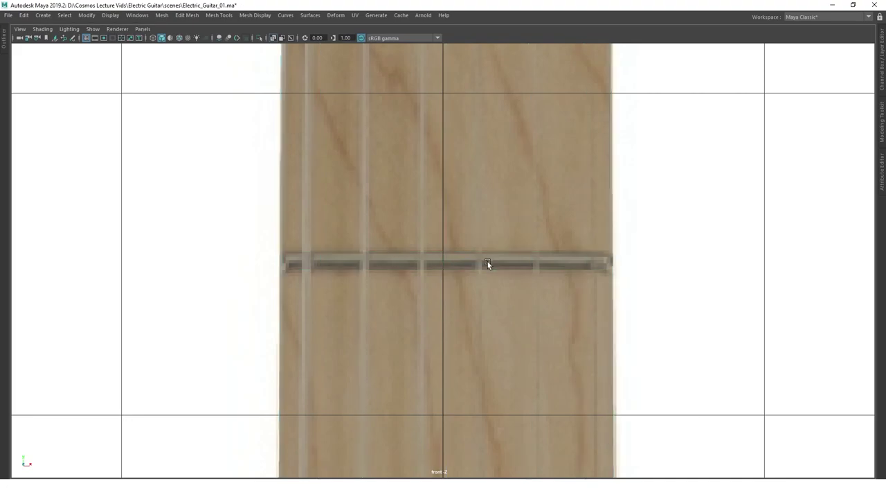
pyautogui.moveTo(592, 246); pyautogui.dragTo(647, 274)
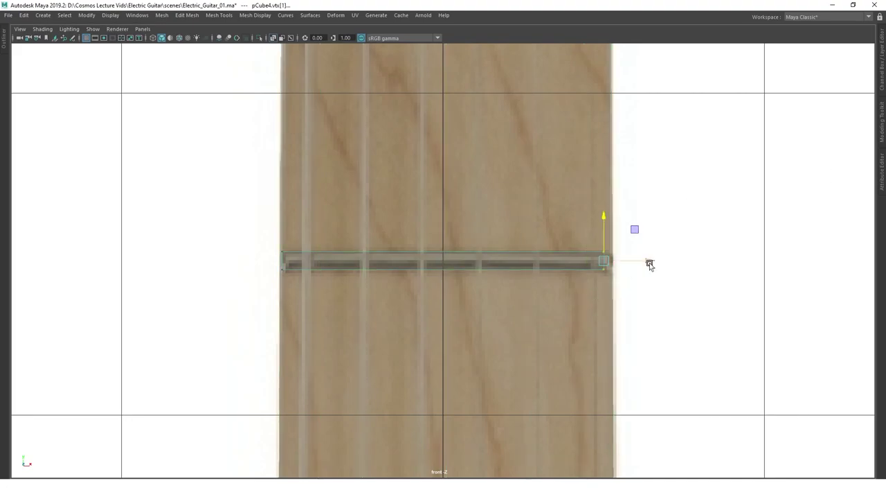
pyautogui.keyDown('alt'); pyautogui.moveTo(650, 262); pyautogui.dragTo(519, 297, button='middle'); pyautogui.keyUp('alt')
pyautogui.press('space')
pyautogui.press('space')
pyautogui.moveTo(439, 278); pyautogui.dragTo(415, 239, button='right')
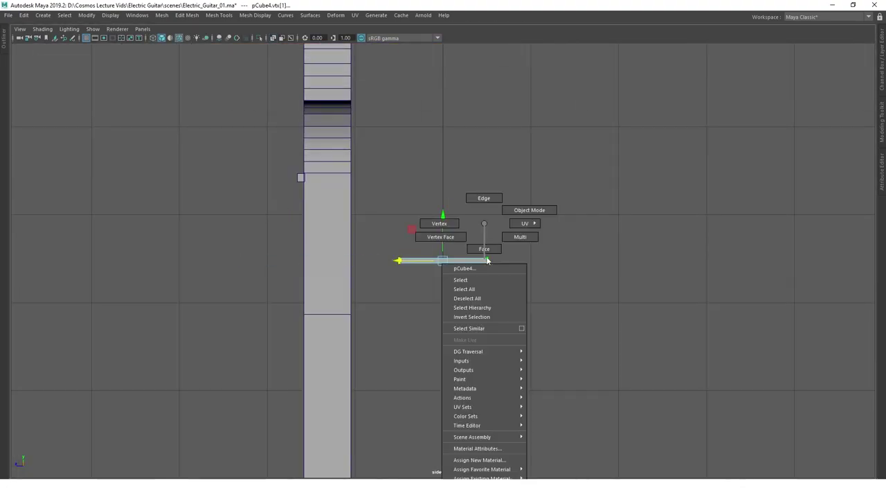
# Duplicate the fret with Ctrl+D and move the copy down to the next fret line.
pyautogui.press('space')
pyautogui.hotkey('ctrl', 'd')
pyautogui.keyDown('alt'); pyautogui.moveTo(470, 294); pyautogui.dragTo(495, 287); pyautogui.keyUp('alt')
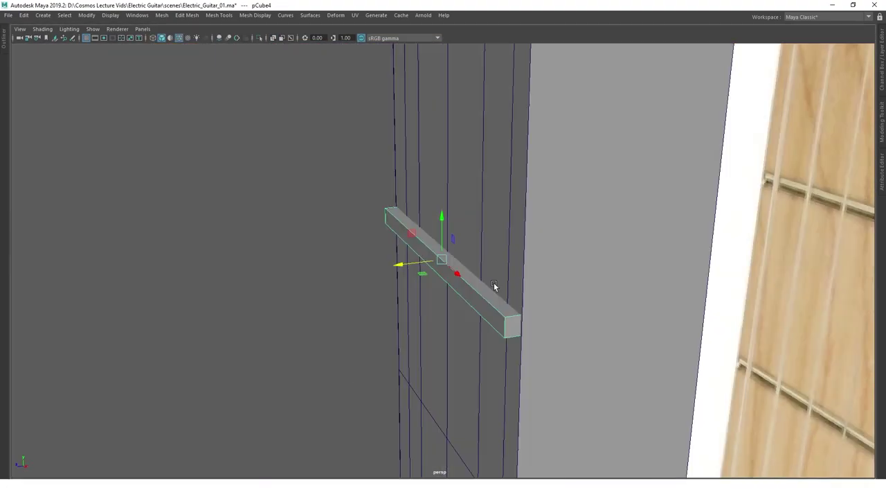
pyautogui.press('space')
pyautogui.scroll(5, 385, 79)
pyautogui.moveTo(386, 79); pyautogui.dragTo(397, 175)
pyautogui.scroll(5, 398, 176)
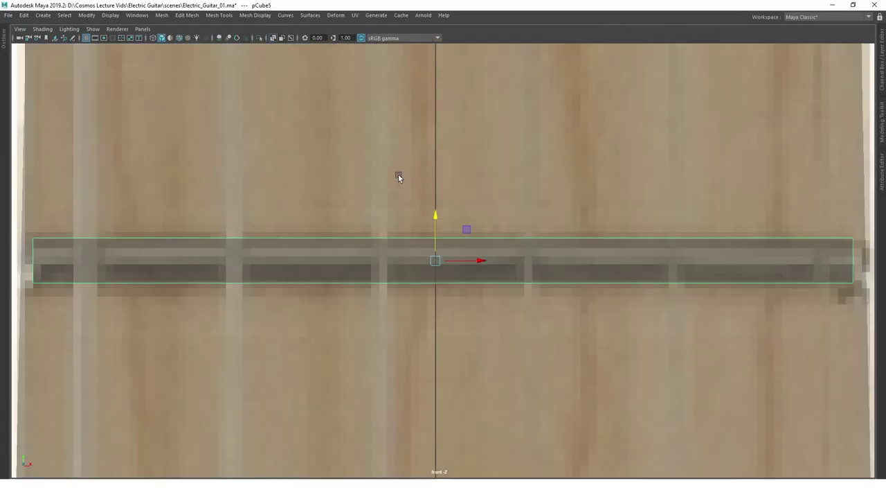
pyautogui.scroll(-4, 397, 176)
pyautogui.scroll(3, 390, 254)
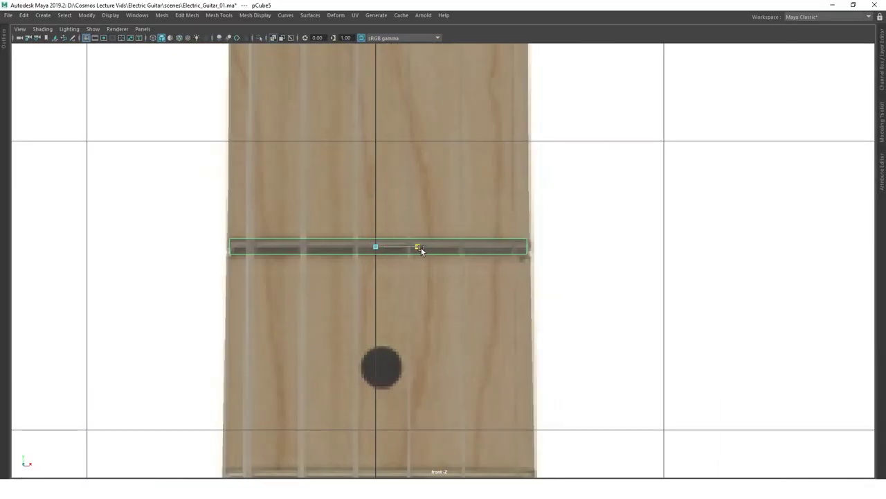
pyautogui.scroll(-5, 415, 248)
# Add four more evenly spaced fret copies with Shift+D, up to pCube9.
pyautogui.hotkey('shift', 'd')
pyautogui.scroll(5, 411, 220)
pyautogui.scroll(4, 443, 249)
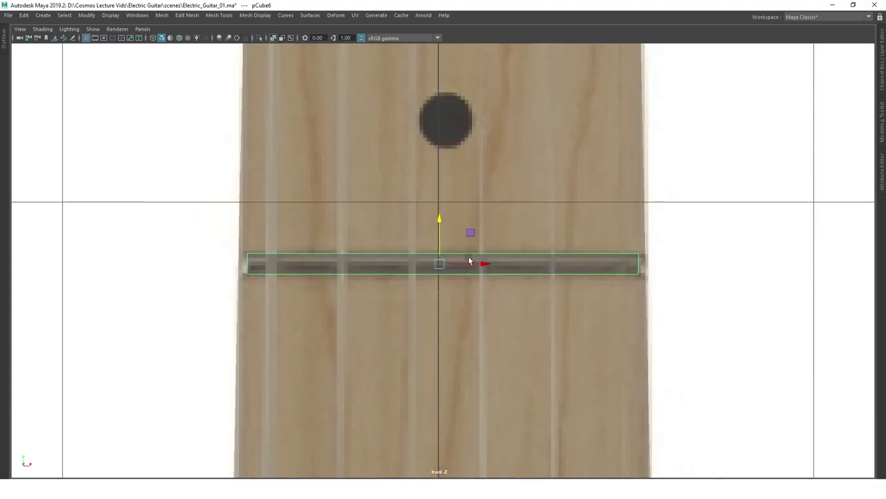
pyautogui.scroll(-4, 478, 249)
pyautogui.scroll(4, 467, 229)
pyautogui.hotkey('shift', 'd')
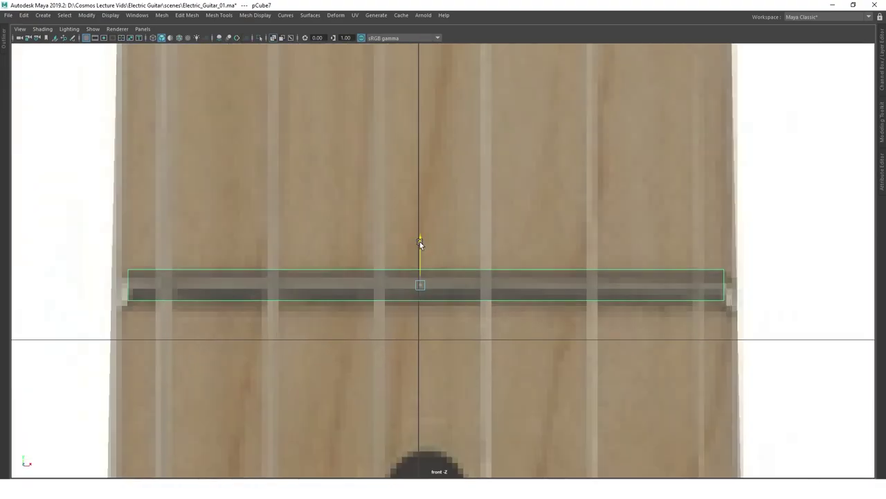
pyautogui.scroll(-4, 464, 292)
pyautogui.scroll(2, 395, 127)
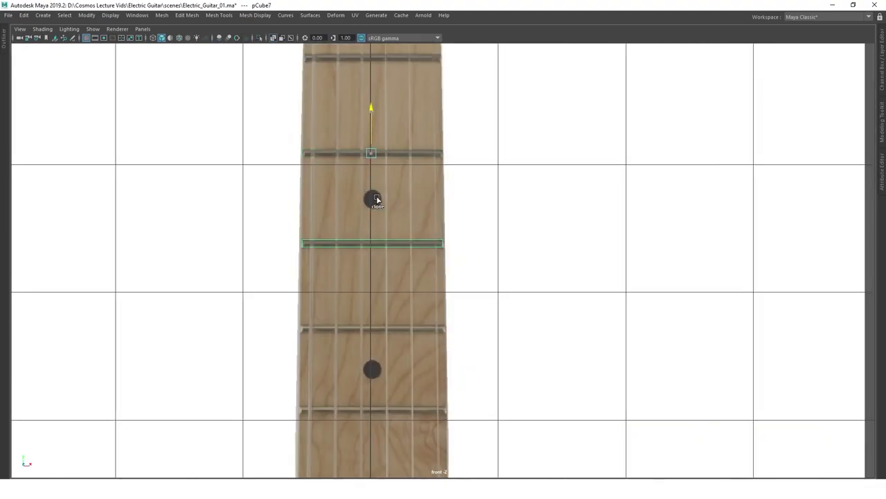
pyautogui.scroll(2, 451, 277)
pyautogui.hotkey('shift', 'd')
pyautogui.scroll(-4, 384, 227)
pyautogui.scroll(6, 478, 262)
pyautogui.hotkey('shift', 'd')
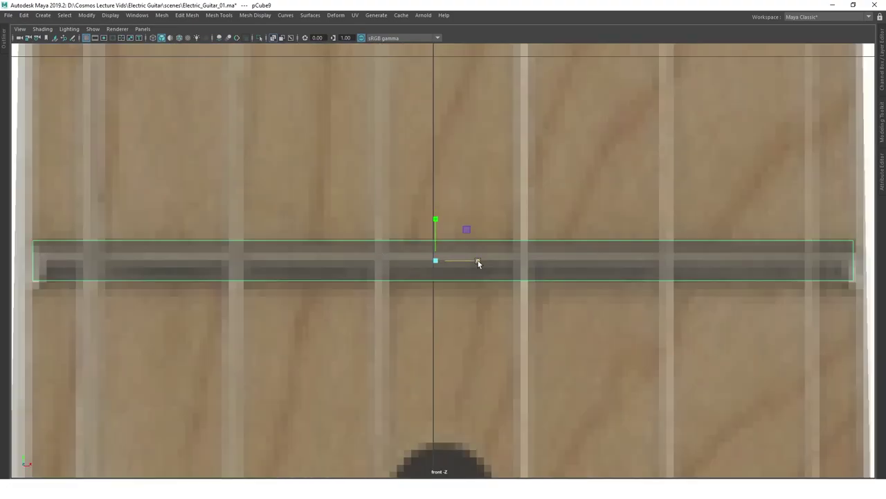
pyautogui.scroll(-4, 479, 263)
pyautogui.scroll(2, 362, 247)
pyautogui.scroll(-1, 369, 238)
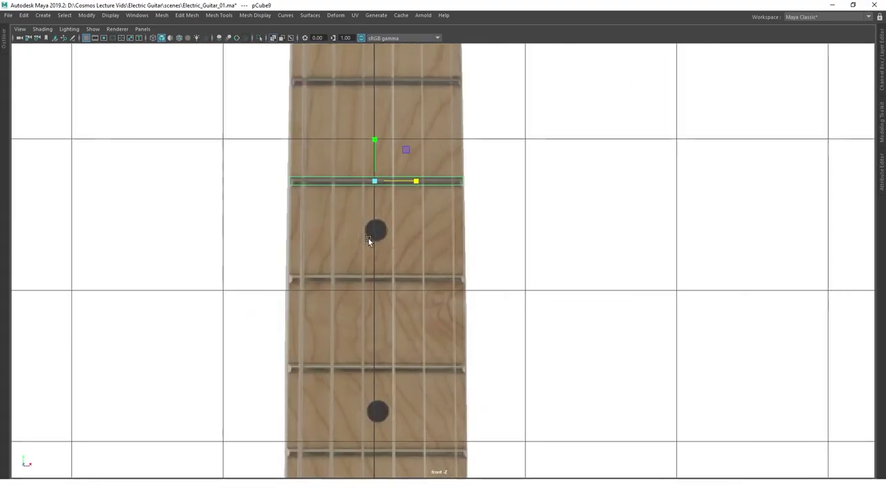
# Check the Duplicate Special options, then add three more fret copies down the neck.
pyautogui.click(23, 15)
pyautogui.click(139, 149)
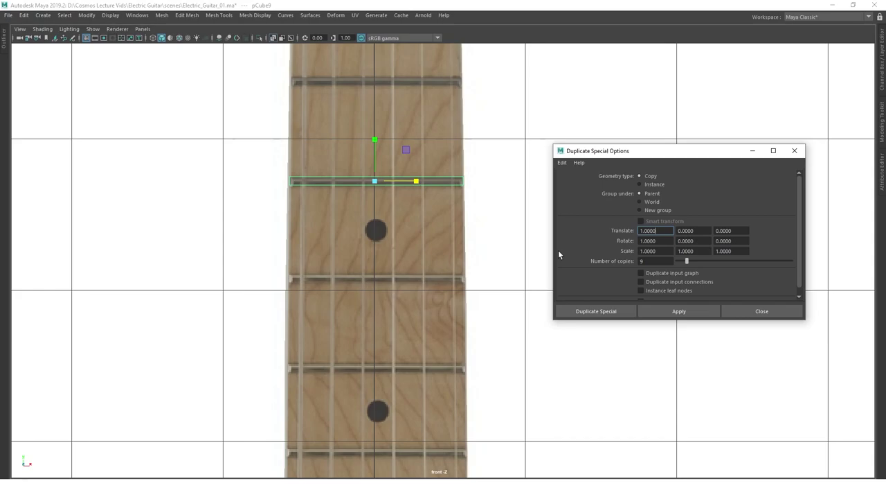
pyautogui.press('Escape')
pyautogui.hotkey('shift', 'd')
pyautogui.scroll(4, 477, 264)
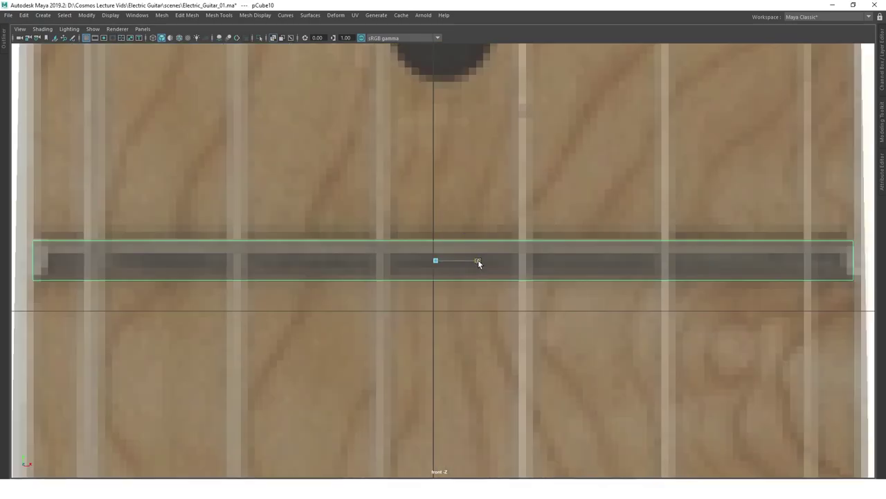
pyautogui.scroll(-5, 466, 277)
pyautogui.scroll(3, 370, 140)
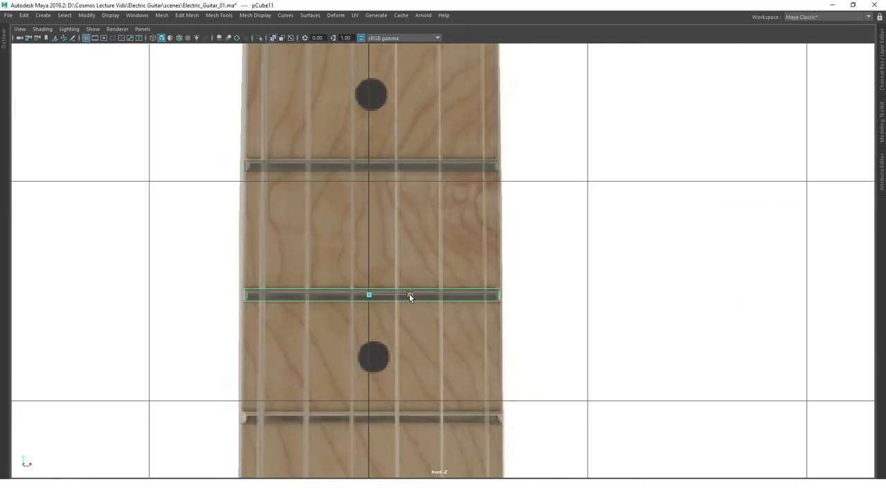
pyautogui.hotkey('shift', 'd')
pyautogui.scroll(-1, 370, 235)
pyautogui.hotkey('shift', 'd')
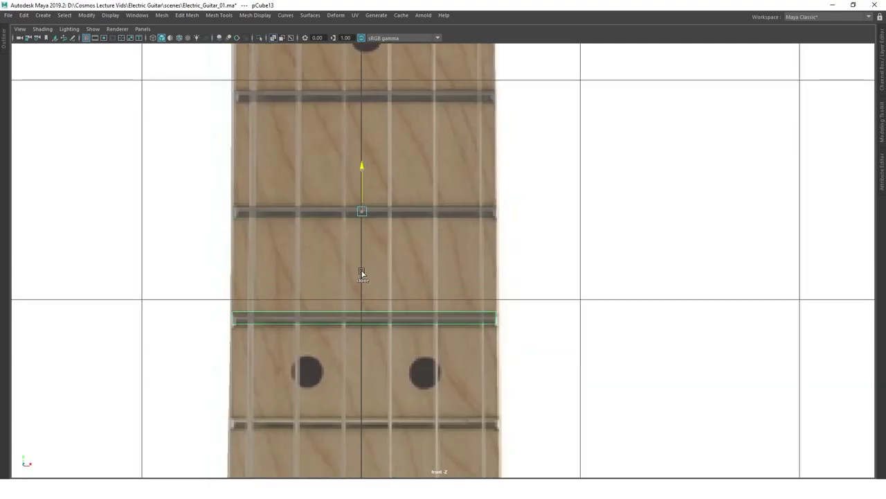
# Place further fret copies on the lower fret lines toward the neck's end.
pyautogui.keyDown('alt'); pyautogui.moveTo(403, 323); pyautogui.dragTo(379, 200, button='middle'); pyautogui.keyUp('alt')
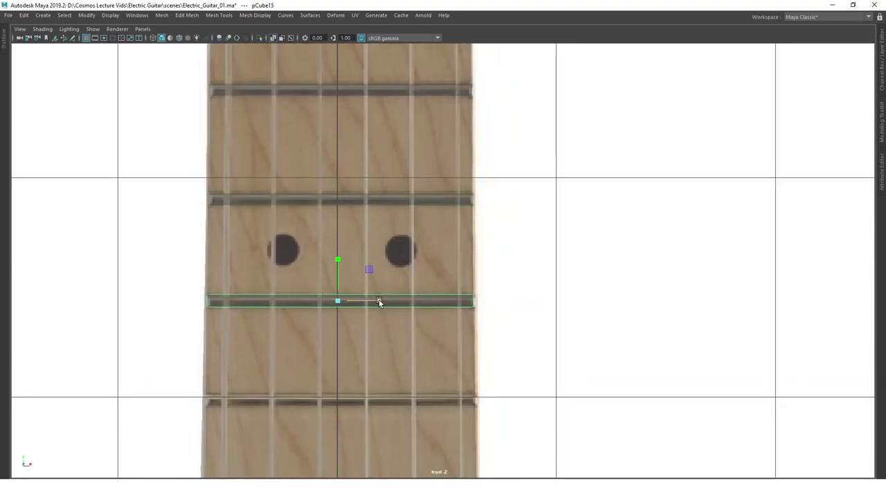
pyautogui.moveTo(380, 302)
pyautogui.keyDown('alt'); pyautogui.mouseDown(button='middle')
pyautogui.moveTo(346, 268)
pyautogui.moveTo(394, 273)
pyautogui.moveTo(354, 228)
pyautogui.mouseUp(button='middle'); pyautogui.keyUp('alt')
pyautogui.hotkey('shift', 'd')
pyautogui.keyDown('alt'); pyautogui.moveTo(393, 277); pyautogui.dragTo(371, 252, button='middle'); pyautogui.keyUp('alt')
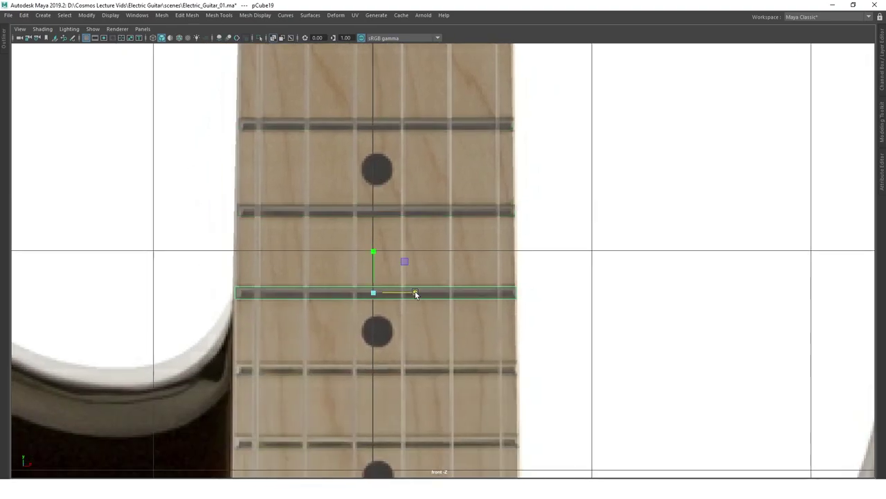
pyautogui.moveTo(415, 294)
pyautogui.keyDown('alt'); pyautogui.mouseDown(button='middle')
pyautogui.moveTo(407, 245)
pyautogui.moveTo(420, 208)
pyautogui.moveTo(394, 241)
pyautogui.moveTo(397, 214)
pyautogui.mouseUp(button='middle'); pyautogui.keyUp('alt')
pyautogui.hotkey('shift', 'd')
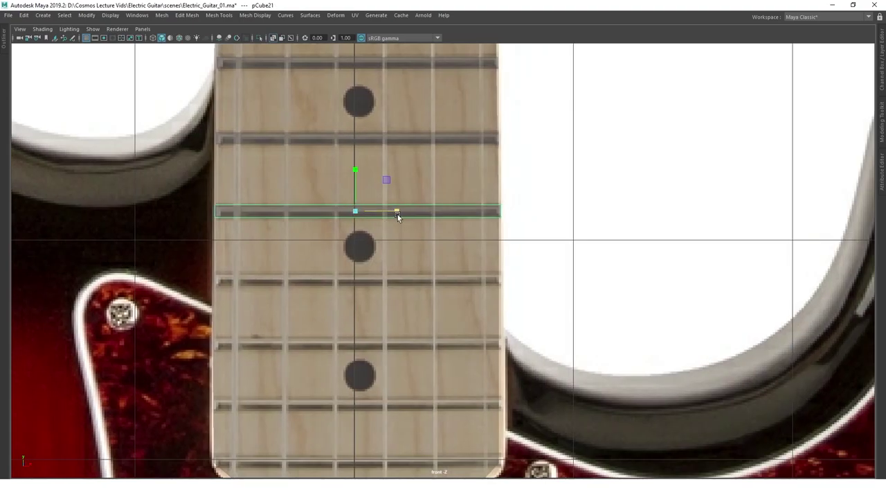
pyautogui.hotkey('shift', 'd')
pyautogui.hotkey('shift', 'd')
pyautogui.keyDown('alt'); pyautogui.moveTo(398, 280); pyautogui.dragTo(355, 200, button='middle'); pyautogui.keyUp('alt')
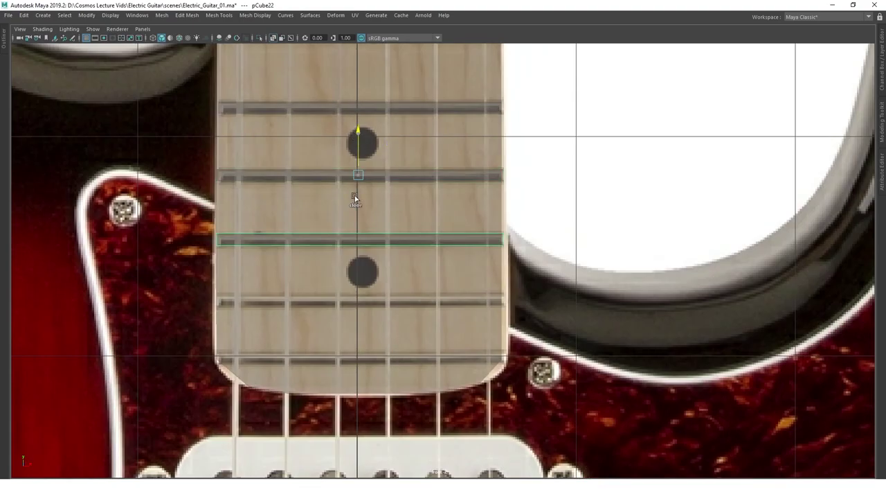
# Orbit around the neck in perspective to check frets up to pCube25.
pyautogui.keyDown('alt'); pyautogui.moveTo(401, 239); pyautogui.dragTo(371, 196, button='middle'); pyautogui.keyUp('alt')
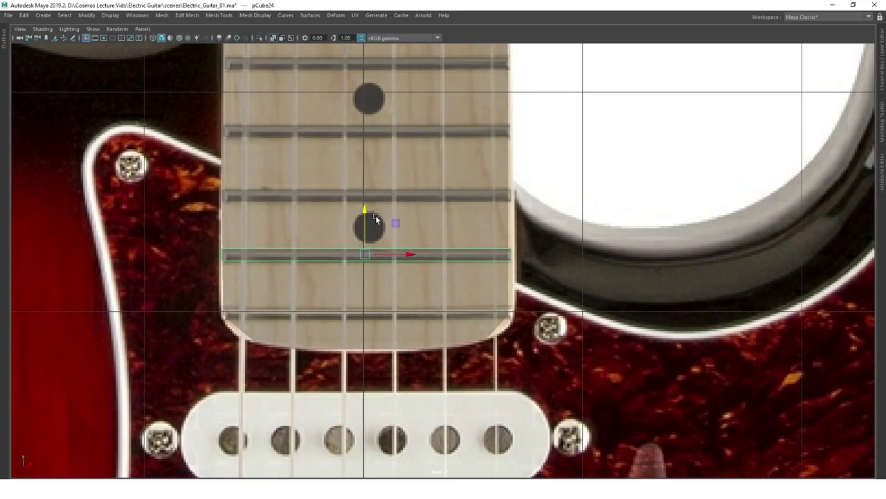
pyautogui.moveTo(403, 309)
pyautogui.keyDown('alt'); pyautogui.mouseDown()
pyautogui.moveTo(528, 172)
pyautogui.moveTo(312, 228)
pyautogui.moveTo(340, 153)
pyautogui.moveTo(351, 210)
pyautogui.mouseUp(); pyautogui.keyUp('alt')
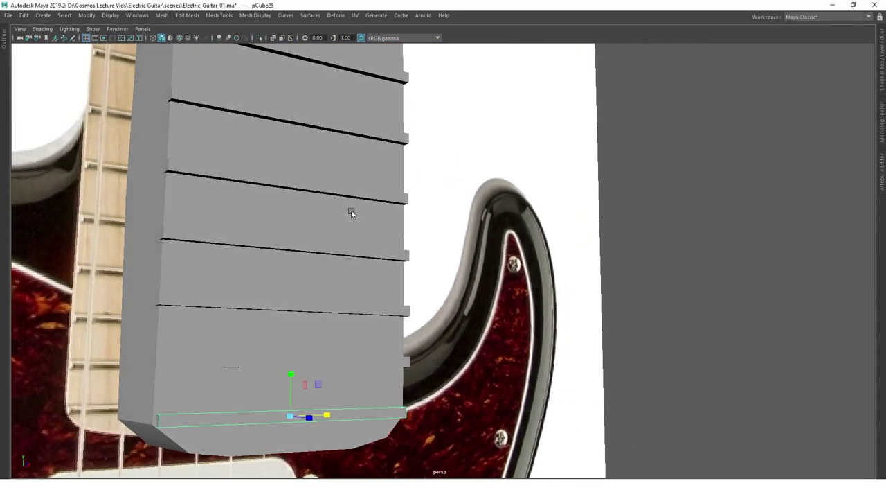
pyautogui.press('f')
pyautogui.click(454, 125)
pyautogui.moveTo(301, 234)
pyautogui.keyDown('alt'); pyautogui.mouseDown()
pyautogui.moveTo(454, 125)
pyautogui.moveTo(504, 179)
pyautogui.moveTo(494, 238)
pyautogui.moveTo(323, 194)
pyautogui.moveTo(317, 218)
pyautogui.moveTo(366, 235)
pyautogui.moveTo(443, 239)
pyautogui.moveTo(366, 269)
pyautogui.moveTo(368, 278)
pyautogui.mouseUp(); pyautogui.keyUp('alt')
# Rename pCube2 to Neck and group the fret copies pCube3–pCube25 as Frets_.
pyautogui.click(5, 47)
pyautogui.click(37, 113)
pyautogui.press('f')
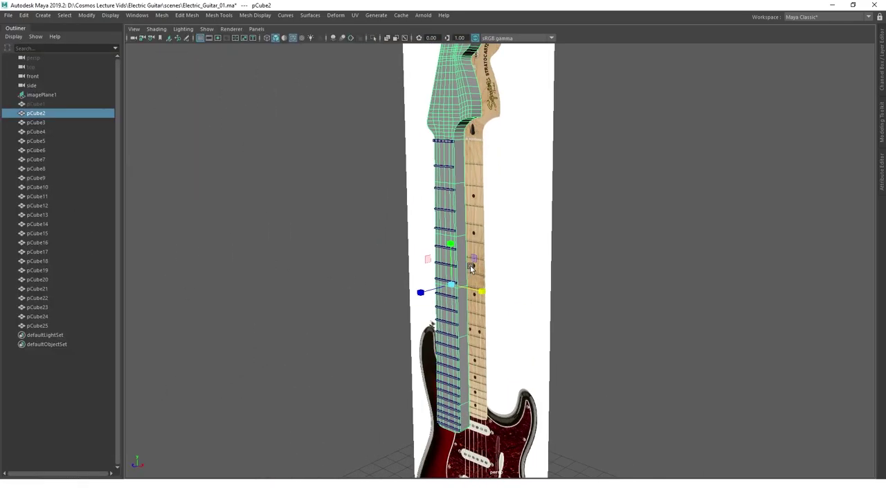
pyautogui.doubleClick(37, 112)
pyautogui.write('Neck')
pyautogui.moveTo(250, 178); pyautogui.dragTo(251, 168)
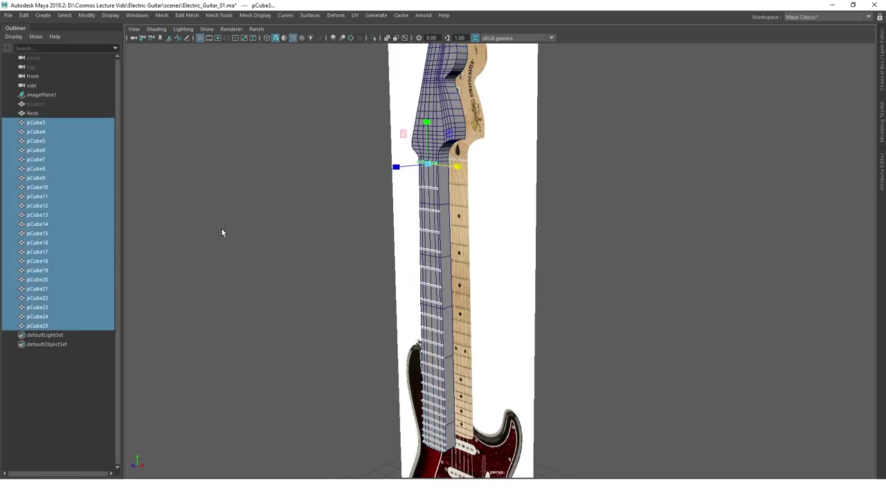
pyautogui.hotkey('ctrl', 'g')
# Unhide the body mesh pCube1 and rename it Main_body.
pyautogui.click(111, 14)
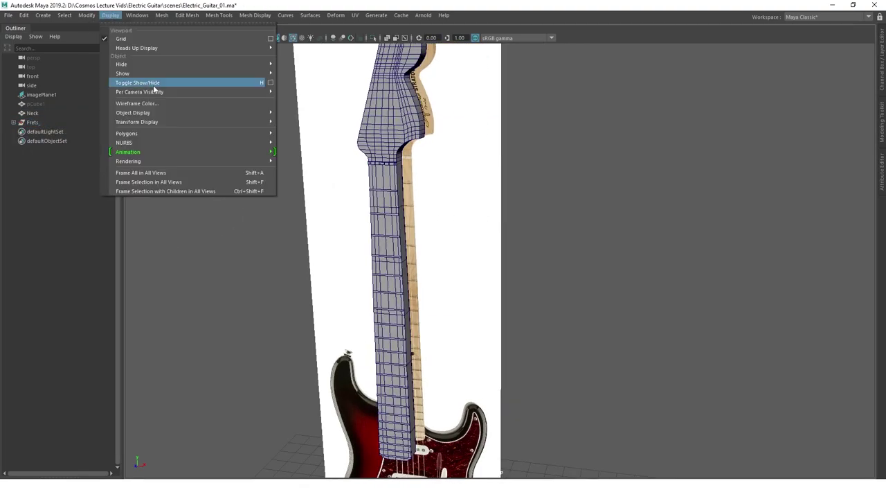
pyautogui.click(159, 79)
pyautogui.moveTo(293, 166)
pyautogui.keyDown('alt'); pyautogui.mouseDown()
pyautogui.moveTo(320, 145)
pyautogui.moveTo(388, 243)
pyautogui.moveTo(325, 239)
pyautogui.mouseUp(); pyautogui.keyUp('alt')
pyautogui.doubleClick(36, 104)
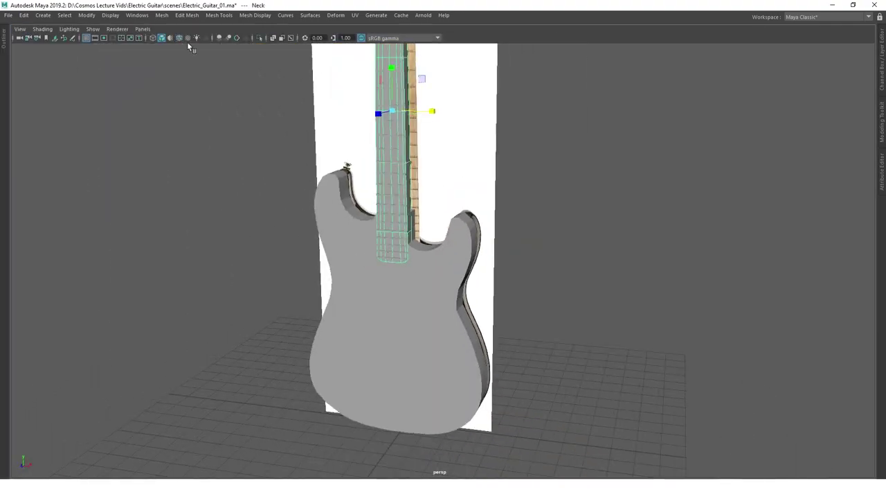
pyautogui.moveTo(494, 270)
pyautogui.keyDown('alt'); pyautogui.mouseDown()
pyautogui.moveTo(304, 284)
pyautogui.moveTo(270, 330)
pyautogui.mouseUp(); pyautogui.keyUp('alt')
pyautogui.click(266, 318)
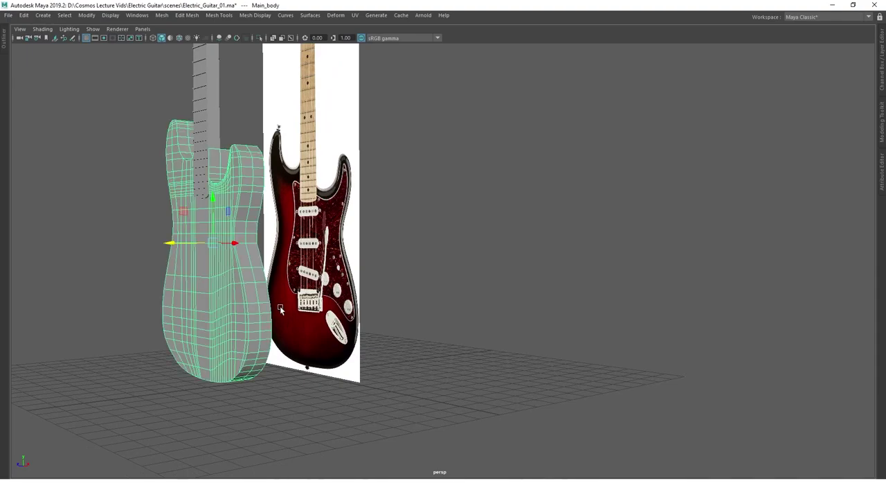
# Hide Main_body and start a polygon plane over the pickguard in the front view.
pyautogui.press('space')
pyautogui.press('space')
pyautogui.hotkey('ctrl', 'h')
pyautogui.scroll(3, 291, 229)
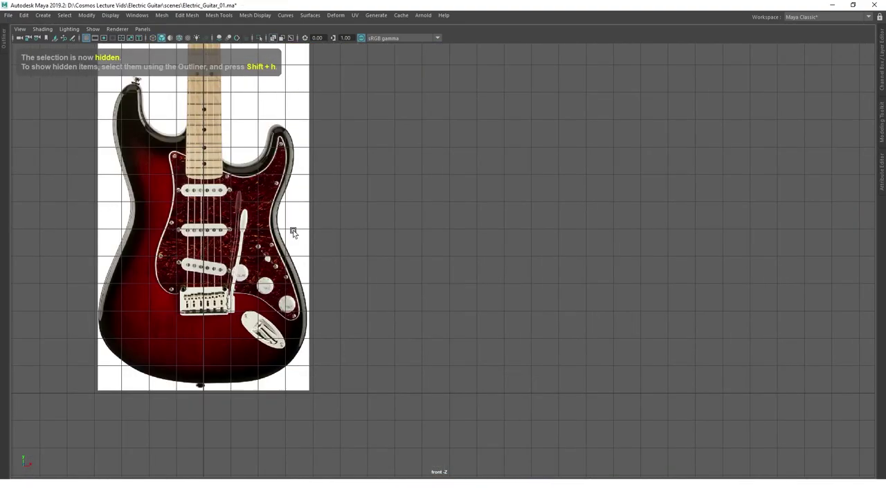
pyautogui.scroll(3, 291, 229)
pyautogui.scroll(1, 407, 282)
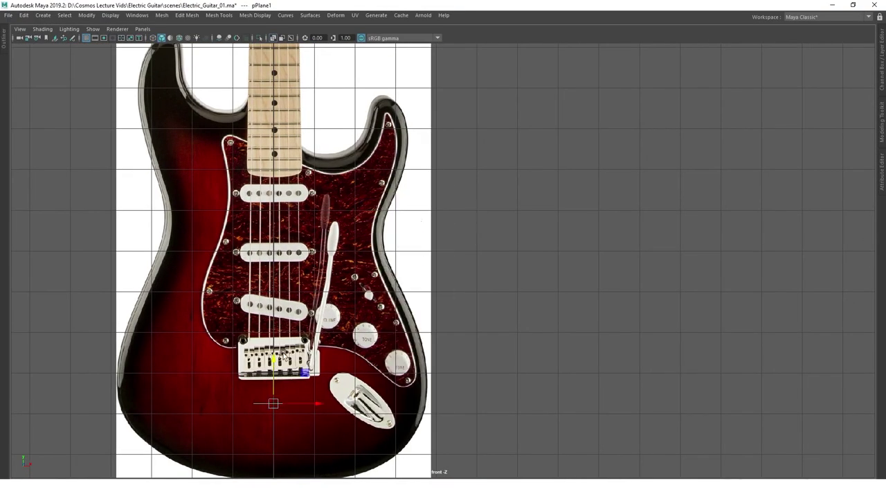
pyautogui.hotkey('ctrl', 'a')
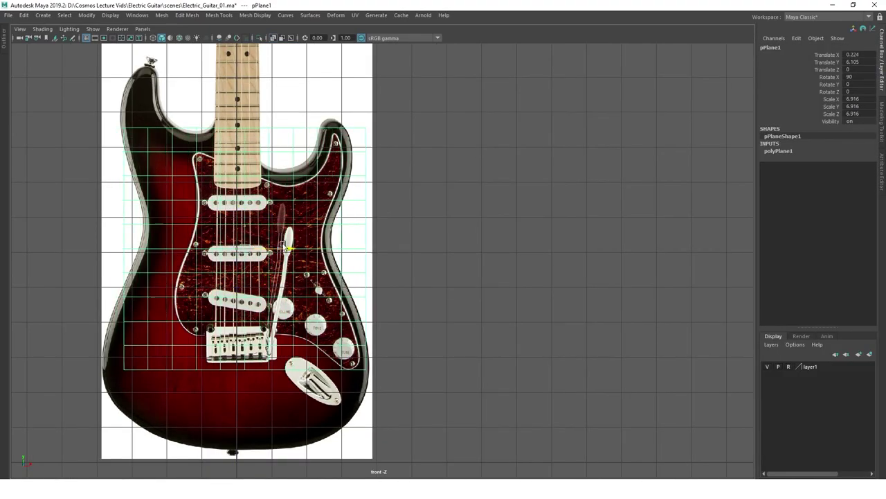
pyautogui.scroll(2, 261, 244)
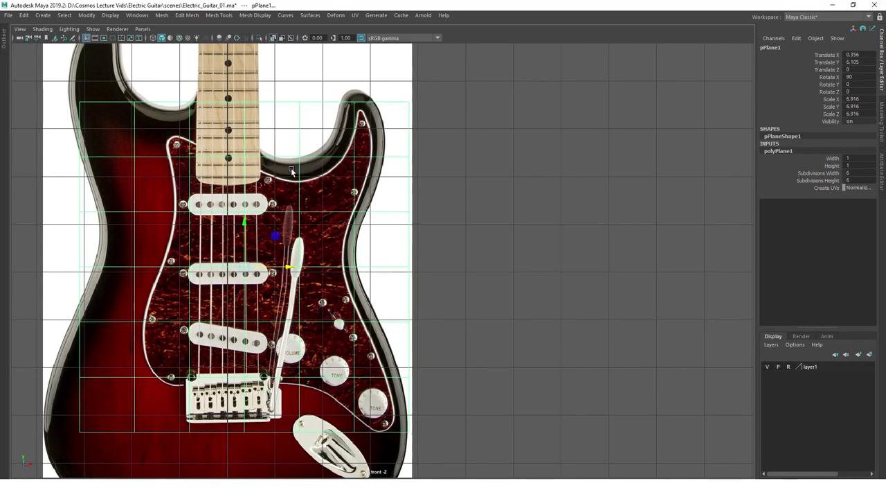
pyautogui.hotkey('ctrl', 'a')
pyautogui.keyDown('shift'); pyautogui.moveTo(443, 124); pyautogui.dragTo(452, 225, button='right'); pyautogui.keyUp('shift')
pyautogui.scroll(2, 426, 154)
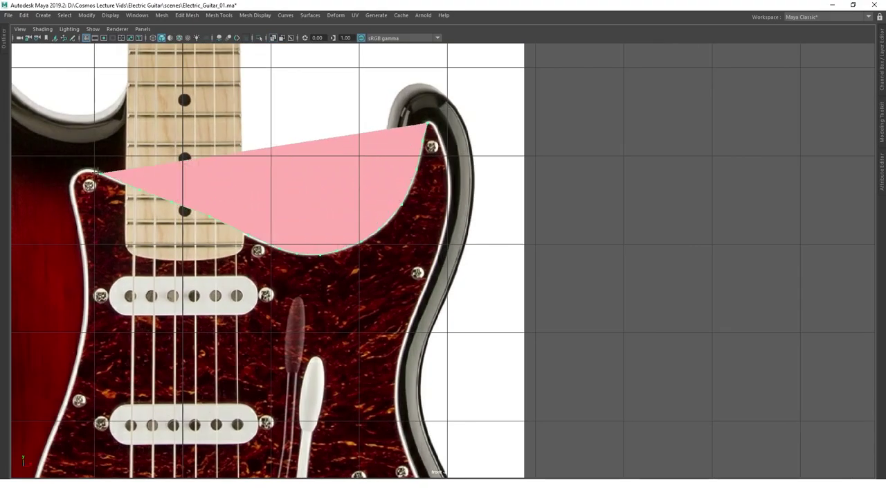
# Begin tracing the pickguard outline, undoing a premature finish and resuming point placement.
pyautogui.click(71, 192)
pyautogui.press('Return')
pyautogui.moveTo(395, 228)
pyautogui.keyDown('alt'); pyautogui.mouseDown()
pyautogui.moveTo(282, 252)
pyautogui.moveTo(400, 233)
pyautogui.mouseUp(); pyautogui.keyUp('alt')
pyautogui.hotkey('ctrl', 'z')
pyautogui.hotkey('ctrl', 'z')
pyautogui.hotkey('ctrl', 'z')
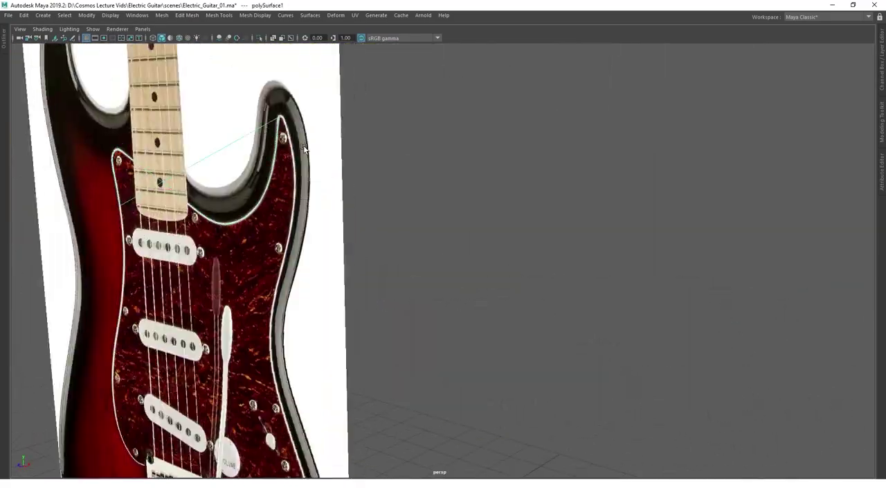
pyautogui.hotkey('ctrl', 'z')
pyautogui.keyDown('alt'); pyautogui.moveTo(465, 253); pyautogui.dragTo(530, 139, button='middle'); pyautogui.keyUp('alt')
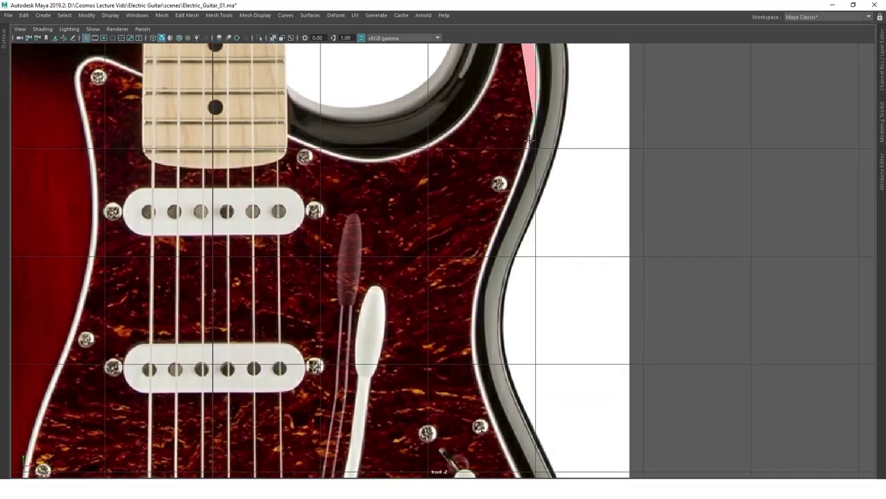
pyautogui.keyDown('alt'); pyautogui.moveTo(493, 238); pyautogui.dragTo(517, 152, button='middle'); pyautogui.keyUp('alt')
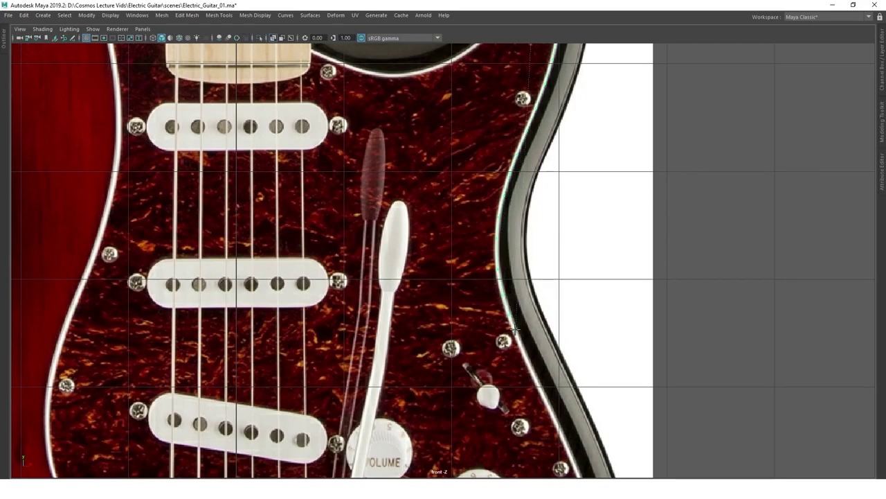
pyautogui.moveTo(515, 329)
pyautogui.keyDown('alt'); pyautogui.mouseDown(button='middle')
pyautogui.moveTo(478, 266)
pyautogui.moveTo(466, 207)
pyautogui.mouseUp(button='middle'); pyautogui.keyUp('alt')
pyautogui.keyDown('alt'); pyautogui.moveTo(498, 297); pyautogui.dragTo(506, 259, button='middle'); pyautogui.keyUp('alt')
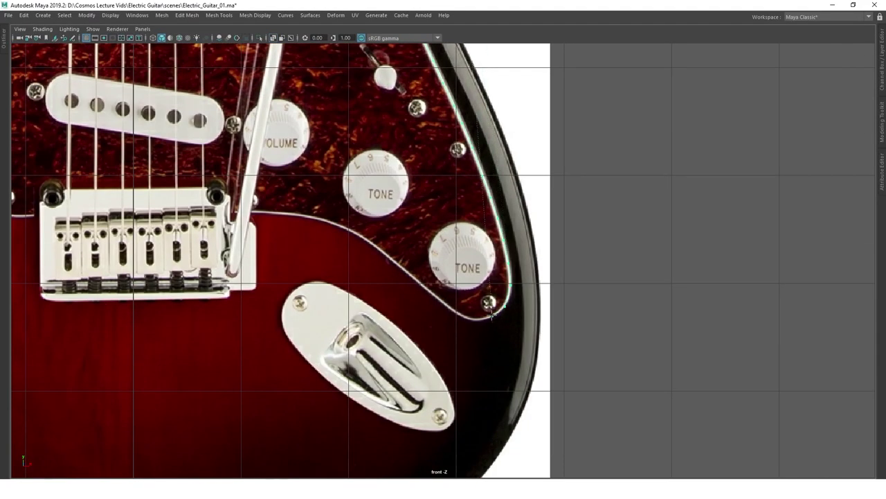
# Add outline points near the knobs and bridge, then complete the pickguard polygon.
pyautogui.click(353, 231)
pyautogui.click(254, 212)
pyautogui.keyDown('alt'); pyautogui.moveTo(256, 212); pyautogui.dragTo(429, 229, button='middle'); pyautogui.keyUp('alt')
pyautogui.click(255, 223)
pyautogui.keyDown('alt'); pyautogui.moveTo(159, 232); pyautogui.dragTo(172, 277, button='middle'); pyautogui.keyUp('alt')
pyautogui.press('Return')
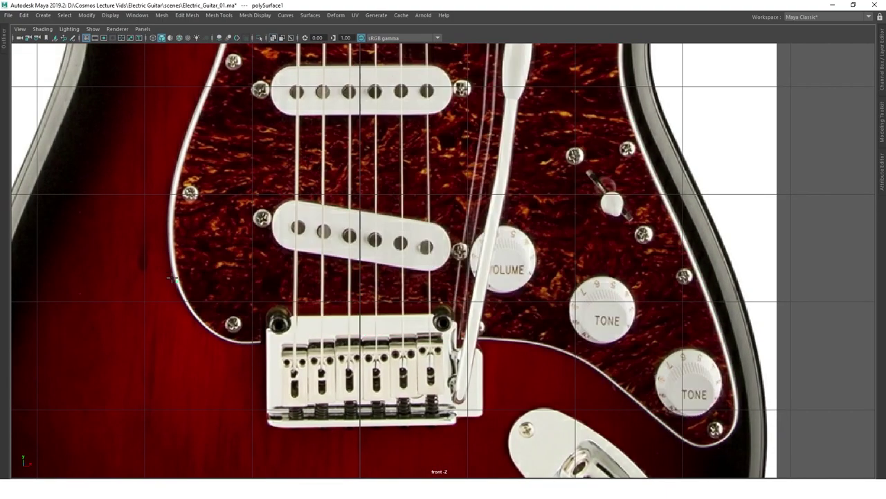
pyautogui.scroll(-5, 283, 299)
pyautogui.scroll(5, 382, 231)
# Check polySurface1 against the reference with wireframe on shaded (4).
pyautogui.keyDown('alt'); pyautogui.moveTo(388, 137); pyautogui.dragTo(405, 155, button='middle'); pyautogui.keyUp('alt')
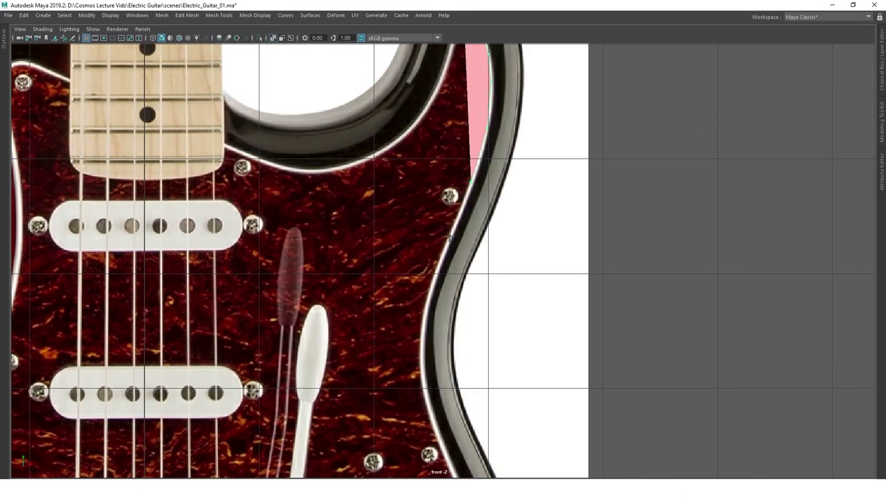
pyautogui.moveTo(413, 190)
pyautogui.keyDown('alt'); pyautogui.mouseDown(button='middle')
pyautogui.moveTo(433, 278)
pyautogui.moveTo(525, 345)
pyautogui.mouseUp(button='middle'); pyautogui.keyUp('alt')
pyautogui.keyDown('alt'); pyautogui.moveTo(249, 208); pyautogui.dragTo(527, 257, button='middle'); pyautogui.keyUp('alt')
pyautogui.keyDown('alt'); pyautogui.moveTo(277, 182); pyautogui.dragTo(347, 173, button='middle'); pyautogui.keyUp('alt')
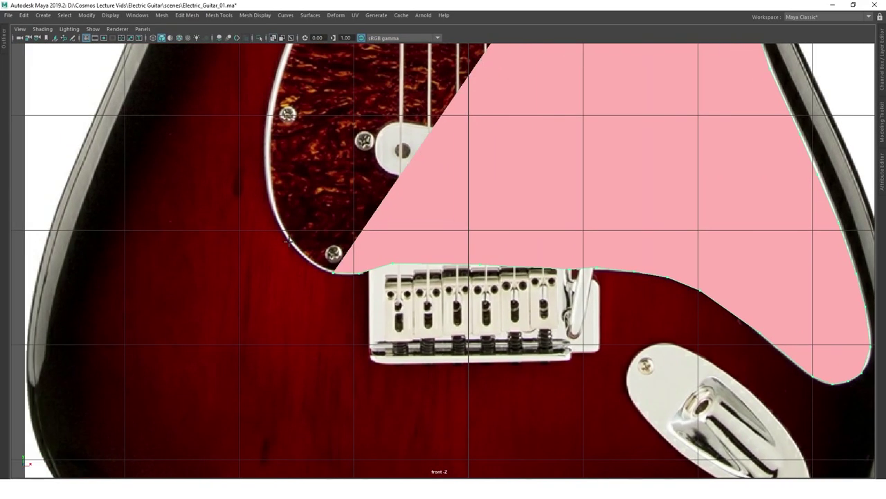
pyautogui.moveTo(270, 139)
pyautogui.keyDown('alt'); pyautogui.mouseDown(button='middle')
pyautogui.moveTo(305, 189)
pyautogui.moveTo(332, 298)
pyautogui.mouseUp(button='middle'); pyautogui.keyUp('alt')
pyautogui.keyDown('alt'); pyautogui.moveTo(326, 153); pyautogui.dragTo(354, 264, button='middle'); pyautogui.keyUp('alt')
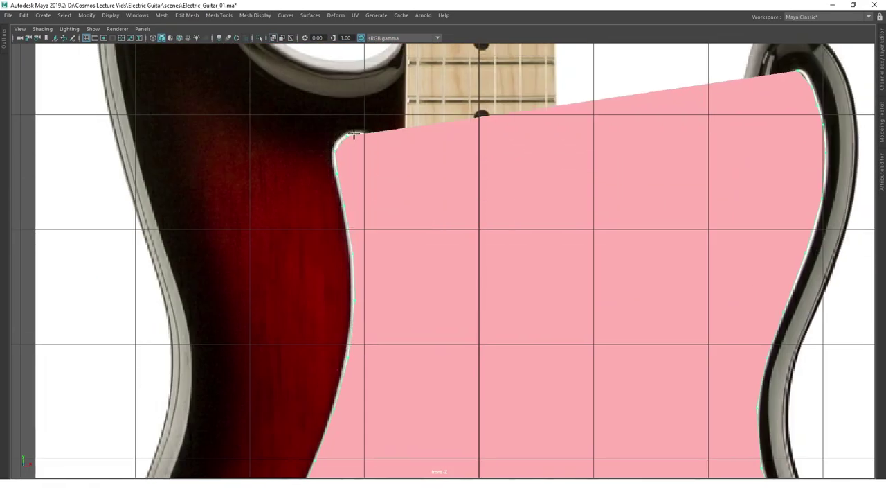
pyautogui.press('4')
pyautogui.keyDown('alt'); pyautogui.moveTo(478, 177); pyautogui.dragTo(379, 201, button='middle'); pyautogui.keyUp('alt')
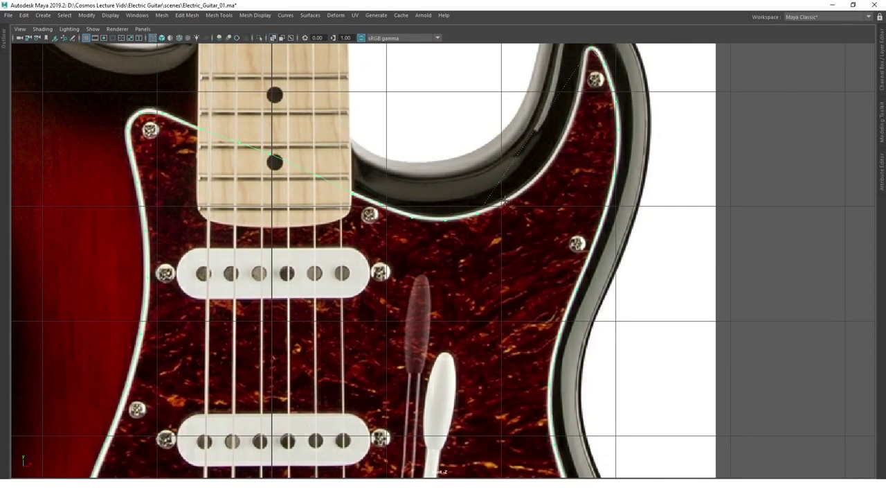
pyautogui.scroll(-3, 504, 201)
pyautogui.scroll(4, 504, 201)
pyautogui.scroll(-5, 485, 245)
# Extrude the pickguard face in perspective to give it thickness.
pyautogui.scroll(2, 485, 244)
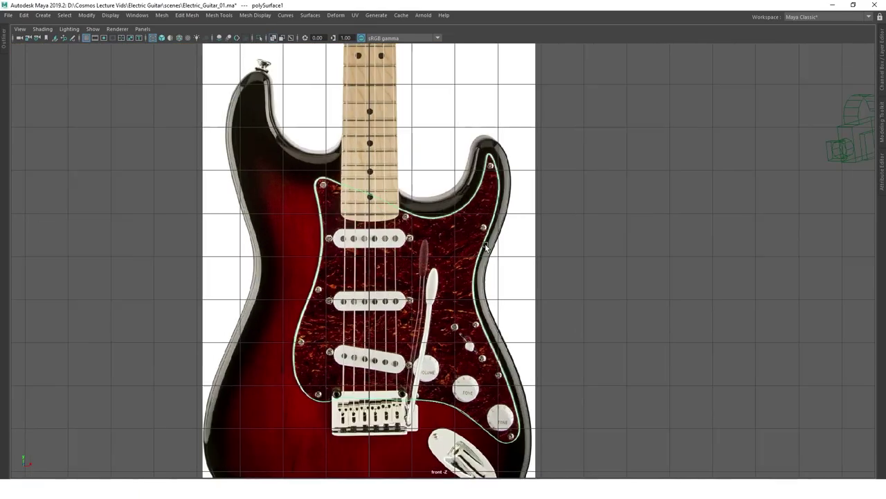
pyautogui.press('space')
pyautogui.keyDown('alt'); pyautogui.moveTo(485, 243); pyautogui.dragTo(173, 342); pyautogui.keyUp('alt')
pyautogui.press('e')
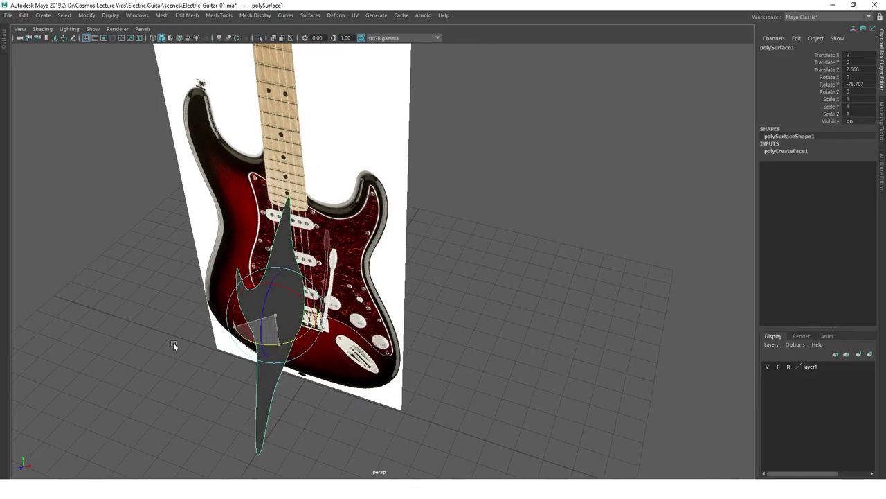
pyautogui.moveTo(412, 216)
pyautogui.keyDown('alt'); pyautogui.mouseDown()
pyautogui.moveTo(455, 209)
pyautogui.moveTo(238, 198)
pyautogui.mouseUp(); pyautogui.keyUp('alt')
pyautogui.press('Escape')
pyautogui.scroll(4, 565, 189)
pyautogui.keyDown('shift'); pyautogui.moveTo(238, 198); pyautogui.dragTo(205, 256, button='right'); pyautogui.keyUp('shift')
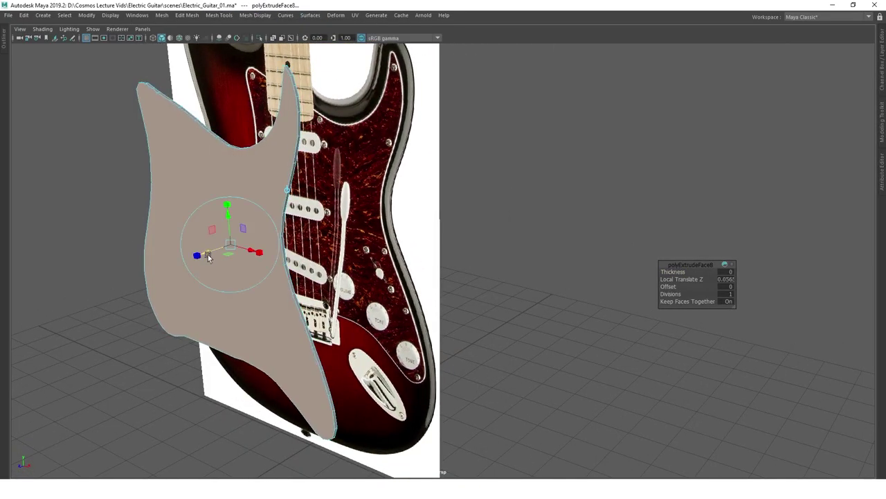
# Hide and unhide the pickguard to compare with the reference, then inspect its edge.
pyautogui.press('space')
pyautogui.hotkey('ctrl', 'h')
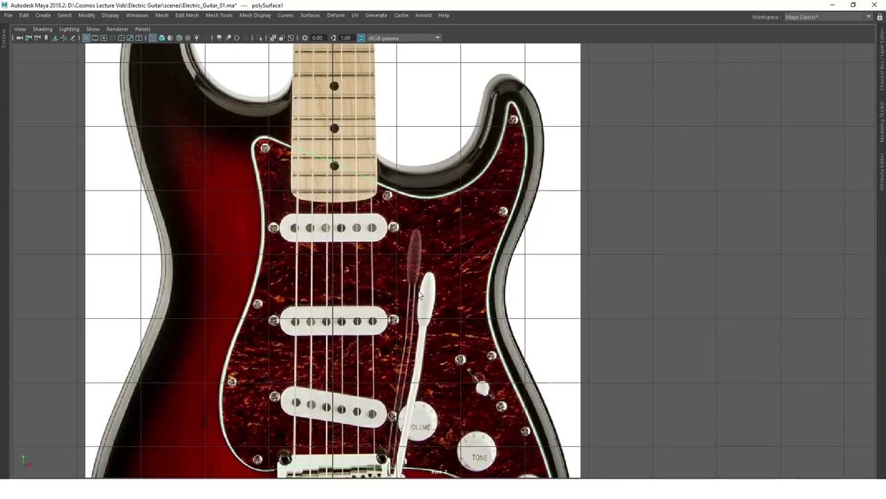
pyautogui.hotkey('ctrl', 'shift', 'h')
pyautogui.press('space')
pyautogui.moveTo(451, 293)
pyautogui.keyDown('alt'); pyautogui.mouseDown()
pyautogui.moveTo(372, 310)
pyautogui.moveTo(422, 178)
pyautogui.moveTo(447, 220)
pyautogui.moveTo(447, 168)
pyautogui.moveTo(464, 253)
pyautogui.mouseUp(); pyautogui.keyUp('alt')
pyautogui.scroll(3, 469, 117)
pyautogui.scroll(-3, 467, 184)
pyautogui.scroll(3, 447, 168)
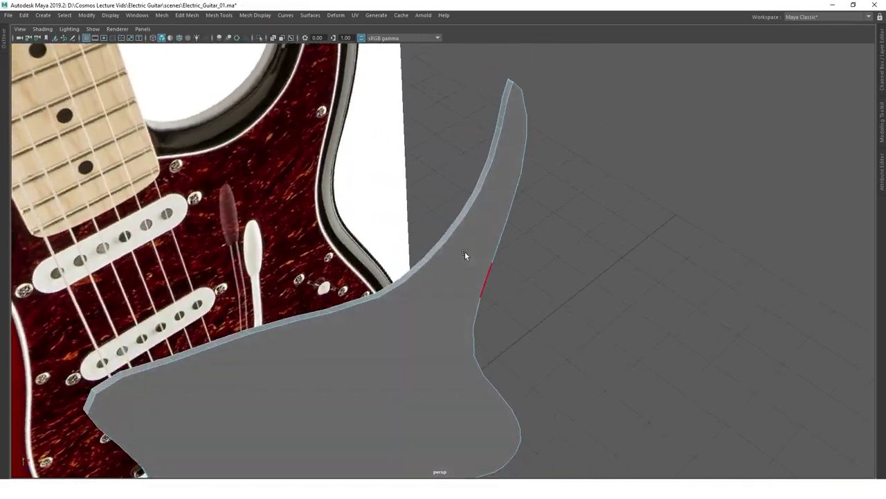
pyautogui.moveTo(477, 215); pyautogui.dragTo(504, 195, button='right')
pyautogui.moveTo(504, 195)
pyautogui.keyDown('alt'); pyautogui.mouseDown()
pyautogui.moveTo(383, 252)
pyautogui.moveTo(323, 122)
pyautogui.moveTo(277, 301)
pyautogui.moveTo(163, 345)
pyautogui.moveTo(439, 271)
pyautogui.moveTo(277, 271)
pyautogui.moveTo(310, 158)
pyautogui.moveTo(220, 317)
pyautogui.mouseUp(); pyautogui.keyUp('alt')
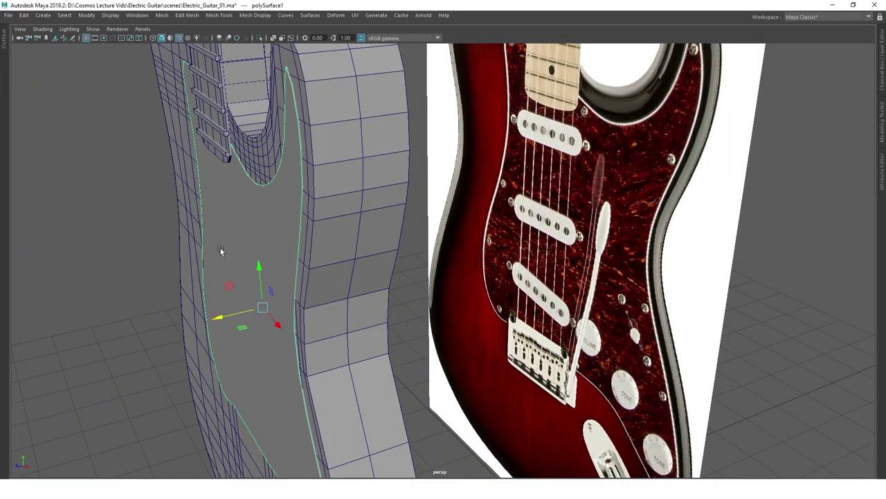
pyautogui.moveTo(220, 251)
pyautogui.keyDown('alt'); pyautogui.mouseDown()
pyautogui.moveTo(549, 246)
pyautogui.moveTo(392, 225)
pyautogui.moveTo(358, 170)
pyautogui.mouseUp(); pyautogui.keyUp('alt')
# Rename polySurface1 to Palm_rst in the Outliner.
pyautogui.click(3, 38)
pyautogui.click(33, 113)
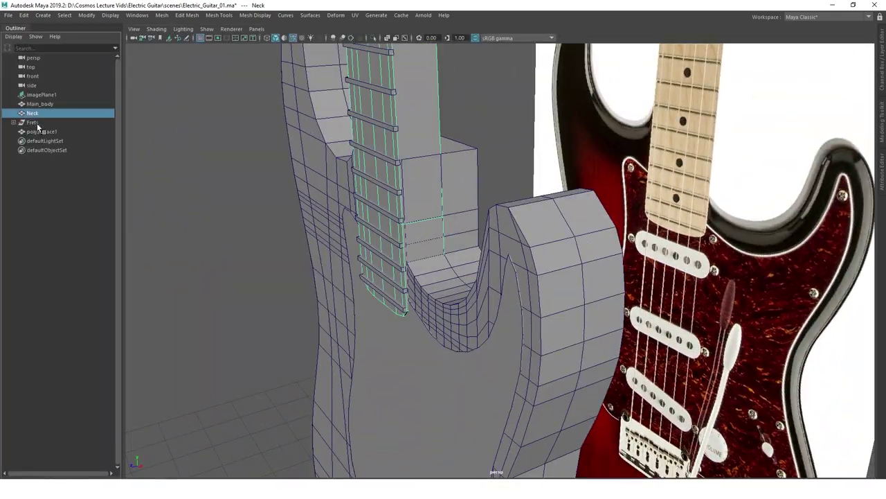
pyautogui.keyDown('ctrl'); pyautogui.click(32, 122); pyautogui.keyUp('ctrl')
pyautogui.press('a')
pyautogui.keyDown('alt'); pyautogui.moveTo(357, 210); pyautogui.dragTo(396, 370, button='right'); pyautogui.keyUp('alt')
pyautogui.click(40, 104)
pyautogui.press('f')
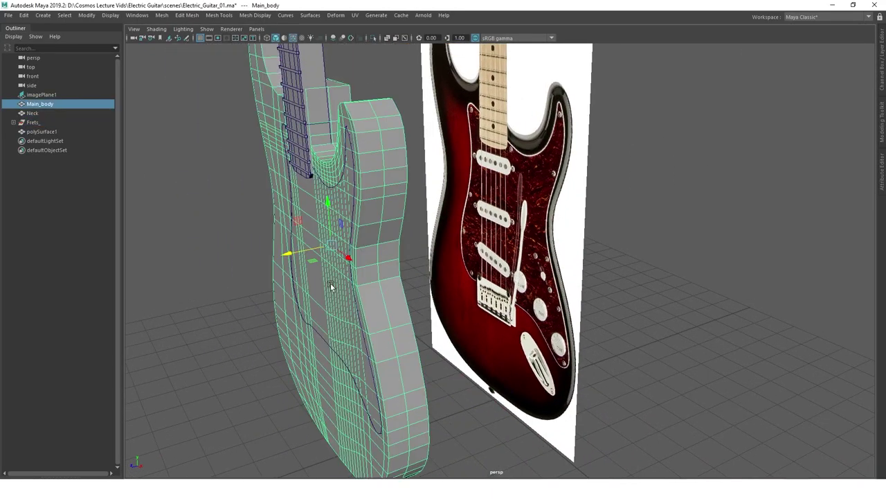
pyautogui.click(41, 132)
pyautogui.write('f')
pyautogui.write('Palm_rst')
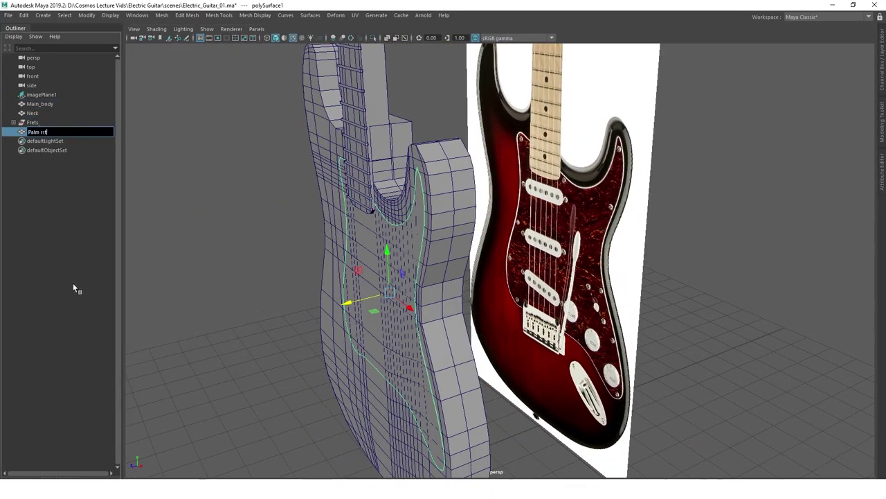
pyautogui.press('Return')
# Orbit around the guitar body to review the finished pickguard.
pyautogui.moveTo(319, 254)
pyautogui.keyDown('alt'); pyautogui.mouseDown()
pyautogui.moveTo(317, 297)
pyautogui.moveTo(301, 230)
pyautogui.moveTo(361, 290)
pyautogui.moveTo(402, 302)
pyautogui.mouseUp(); pyautogui.keyUp('alt')
pyautogui.scroll(-10, 301, 226)
pyautogui.keyDown('alt'); pyautogui.moveTo(402, 303); pyautogui.dragTo(196, 216, button='right'); pyautogui.keyUp('alt')
pyautogui.keyDown('alt'); pyautogui.moveTo(196, 220); pyautogui.dragTo(257, 316); pyautogui.keyUp('alt')
pyautogui.keyDown('alt'); pyautogui.moveTo(257, 316); pyautogui.dragTo(364, 297, button='right'); pyautogui.keyUp('alt')
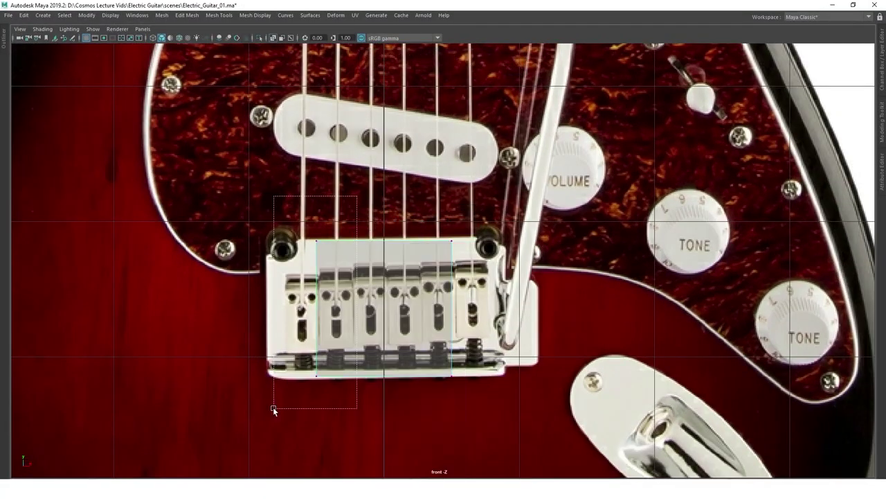
# Inspect the pCube26 bridge block, with its extruded side step and base ledge, from several angles.
pyautogui.keyDown('alt'); pyautogui.moveTo(426, 353); pyautogui.dragTo(533, 239, button='right'); pyautogui.keyUp('alt')
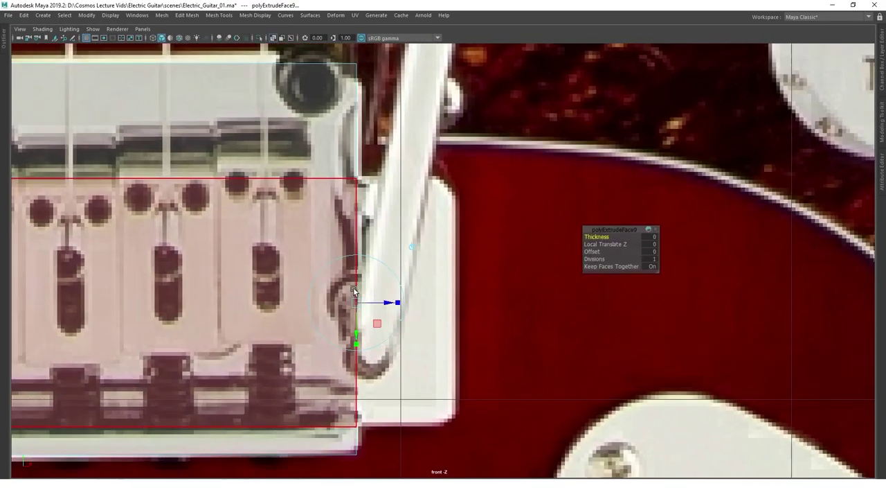
pyautogui.scroll(-5, 353, 291)
pyautogui.scroll(-5, 485, 307)
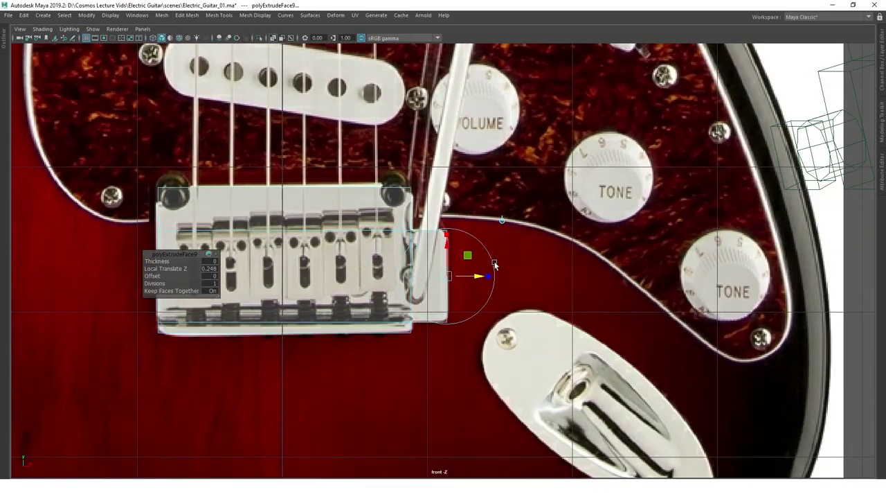
pyautogui.press('space')
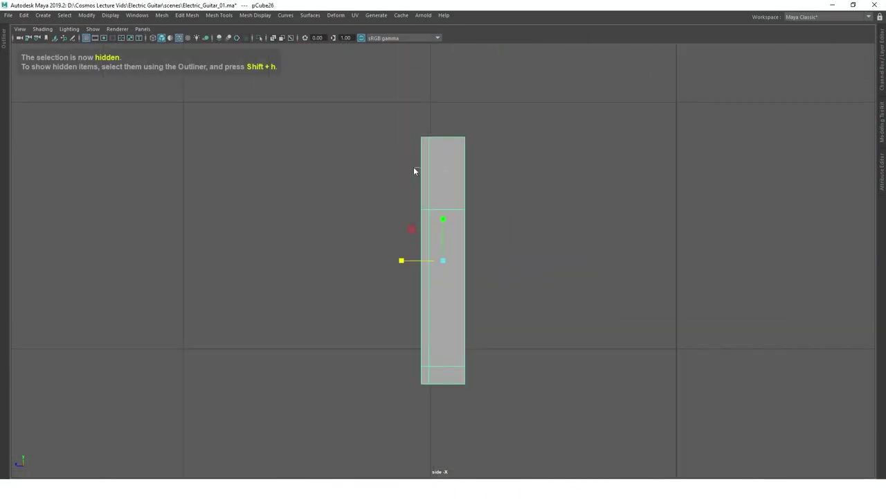
pyautogui.press('space')
pyautogui.press('space')
pyautogui.moveTo(480, 228)
pyautogui.keyDown('alt'); pyautogui.mouseDown()
pyautogui.moveTo(443, 256)
pyautogui.moveTo(554, 247)
pyautogui.mouseUp(); pyautogui.keyUp('alt')
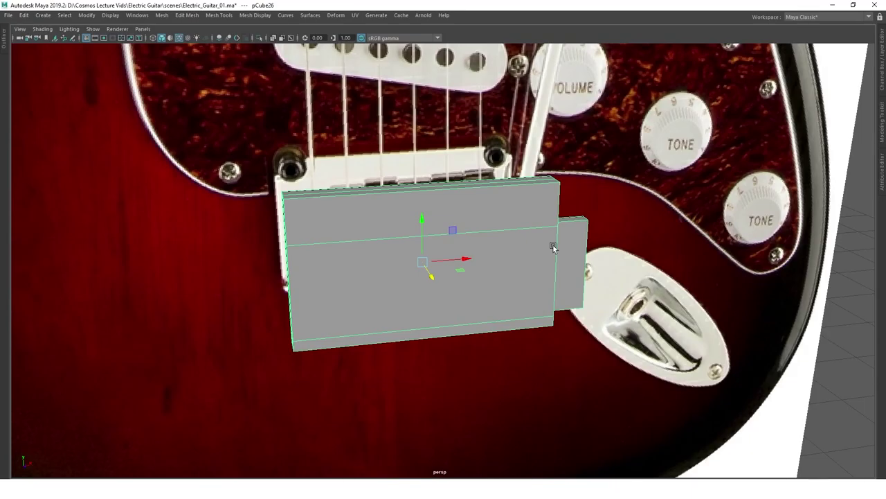
pyautogui.moveTo(503, 202)
pyautogui.keyDown('alt'); pyautogui.mouseDown()
pyautogui.moveTo(406, 297)
pyautogui.moveTo(471, 291)
pyautogui.moveTo(406, 277)
pyautogui.moveTo(502, 288)
pyautogui.moveTo(457, 256)
pyautogui.moveTo(531, 273)
pyautogui.moveTo(436, 262)
pyautogui.moveTo(402, 231)
pyautogui.moveTo(437, 250)
pyautogui.moveTo(414, 255)
pyautogui.moveTo(552, 256)
pyautogui.mouseUp(); pyautogui.keyUp('alt')
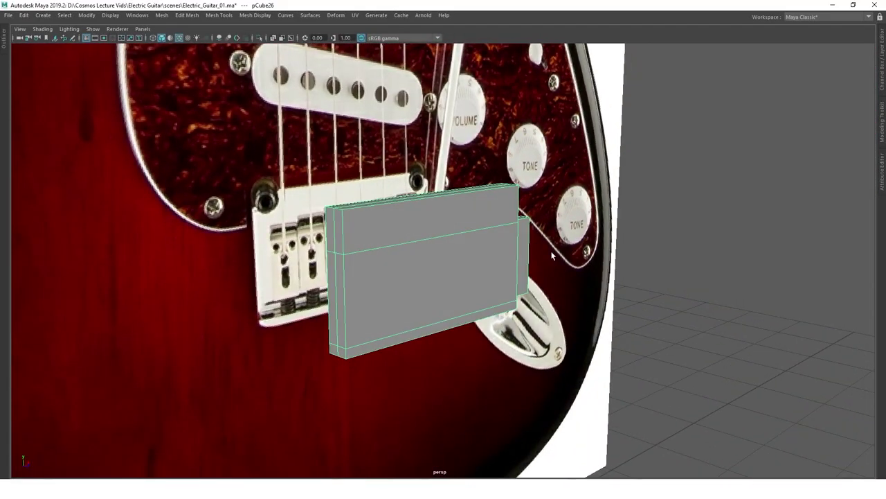
pyautogui.moveTo(447, 269)
pyautogui.keyDown('alt'); pyautogui.mouseDown()
pyautogui.moveTo(414, 285)
pyautogui.moveTo(520, 265)
pyautogui.moveTo(495, 277)
pyautogui.moveTo(576, 287)
pyautogui.moveTo(461, 259)
pyautogui.moveTo(467, 248)
pyautogui.mouseUp(); pyautogui.keyUp('alt')
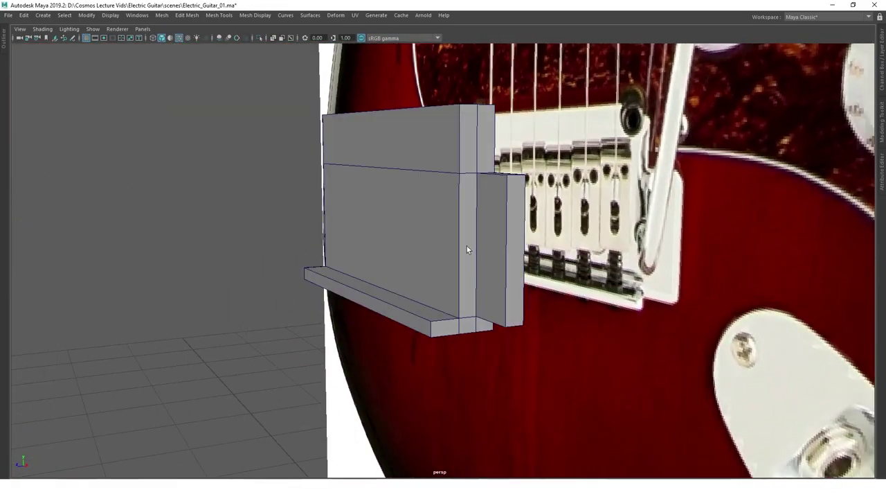
# Extrude and inset the saddle block's face.
pyautogui.press('space')
pyautogui.press('space')
pyautogui.press('space')
pyautogui.press('space')
pyautogui.keyDown('alt'); pyautogui.moveTo(405, 298); pyautogui.dragTo(422, 139); pyautogui.keyUp('alt')
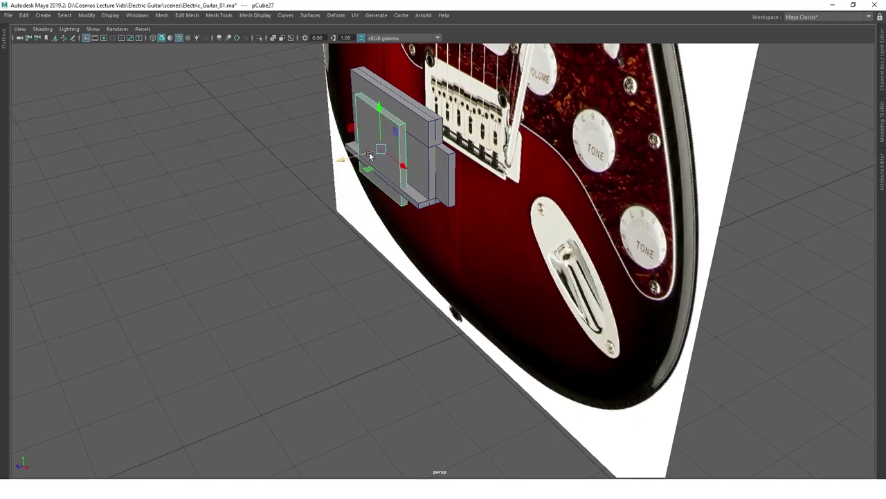
pyautogui.press('space')
pyautogui.press('space')
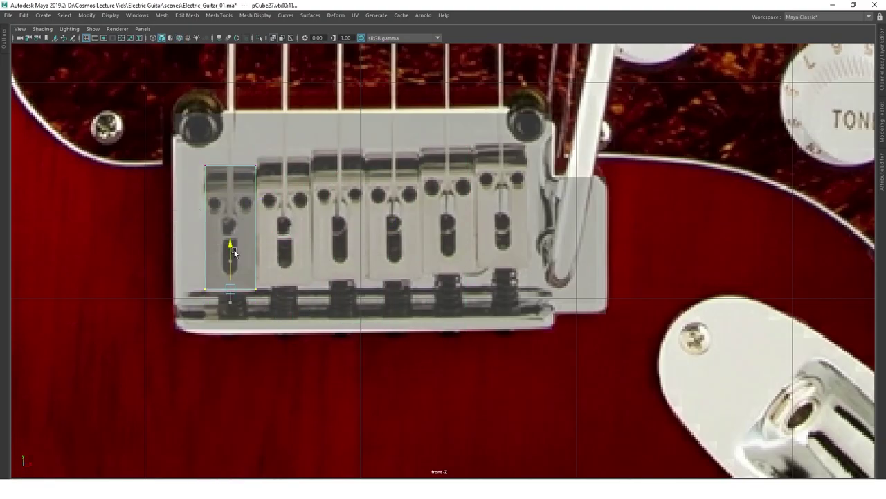
pyautogui.press('space')
pyautogui.press('space')
pyautogui.moveTo(413, 172)
pyautogui.keyDown('alt'); pyautogui.mouseDown()
pyautogui.moveTo(410, 234)
pyautogui.moveTo(316, 212)
pyautogui.moveTo(458, 227)
pyautogui.mouseUp(); pyautogui.keyUp('alt')
pyautogui.hotkey('ctrl', 'e')
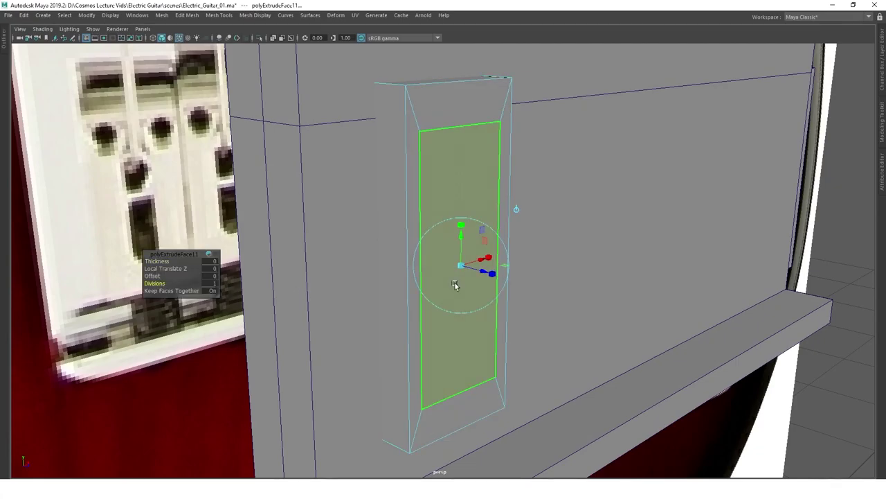
pyautogui.keyDown('alt'); pyautogui.moveTo(454, 285); pyautogui.dragTo(464, 191); pyautogui.keyUp('alt')
# Extrude the saddle face a second time, checking it from the front view.
pyautogui.press('space')
pyautogui.press('space')
pyautogui.scroll(3, 323, 254)
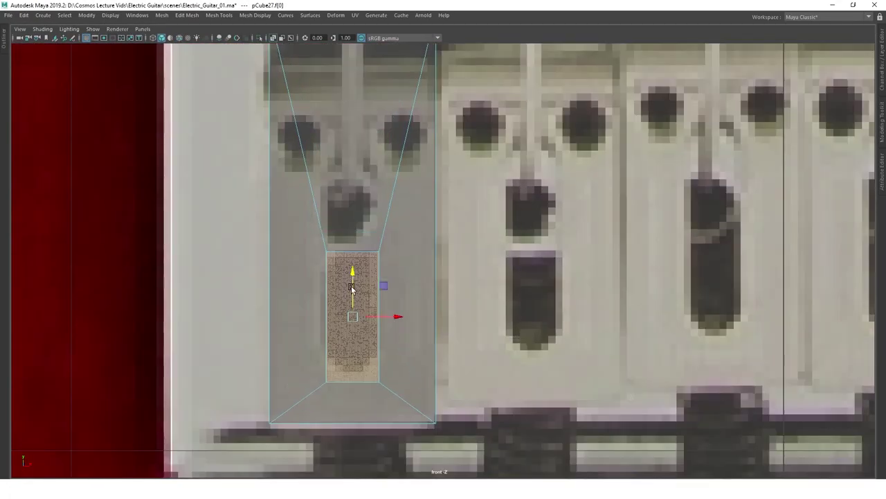
pyautogui.press('space')
pyautogui.press('space')
pyautogui.scroll(3, 439, 267)
pyautogui.hotkey('ctrl', 'e')
pyautogui.scroll(-3, 443, 229)
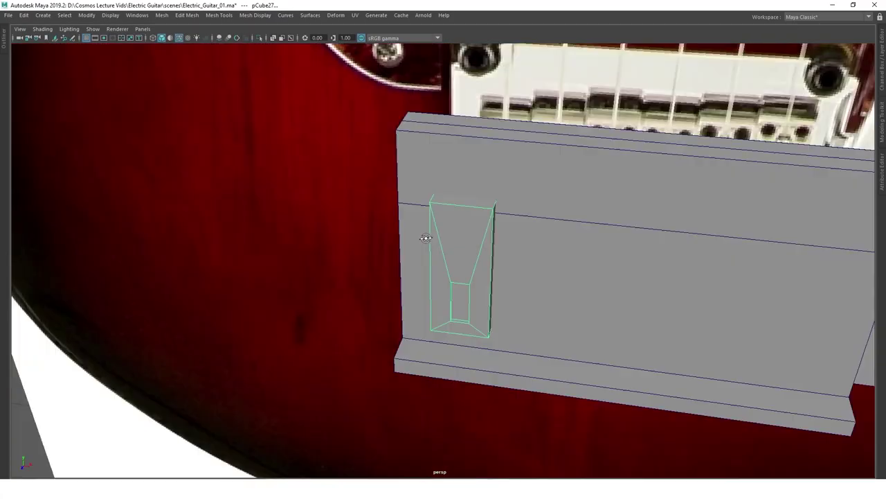
pyautogui.keyDown('alt'); pyautogui.moveTo(423, 238); pyautogui.dragTo(448, 257); pyautogui.keyUp('alt')
pyautogui.scroll(4, 485, 261)
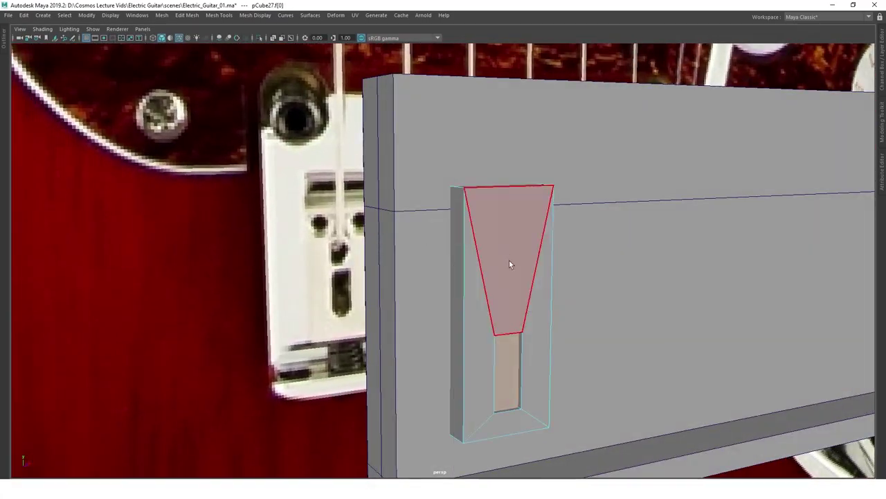
# Circularize the saddle face's vertices into a diamond outline.
pyautogui.press('F8')
pyautogui.keyDown('alt'); pyautogui.moveTo(509, 260); pyautogui.dragTo(531, 219); pyautogui.keyUp('alt')
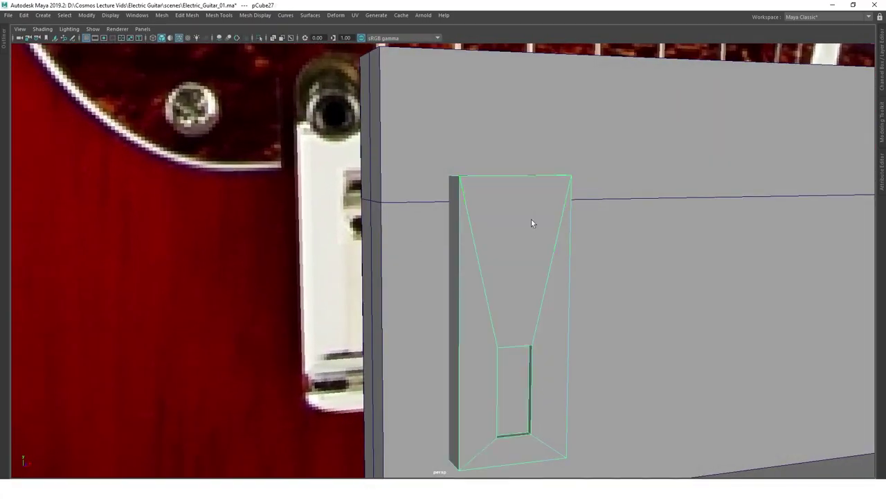
pyautogui.scroll(3, 546, 299)
pyautogui.scroll(3, 529, 270)
pyautogui.keyDown('shift'); pyautogui.moveTo(628, 248); pyautogui.dragTo(639, 335, button='right'); pyautogui.keyUp('shift')
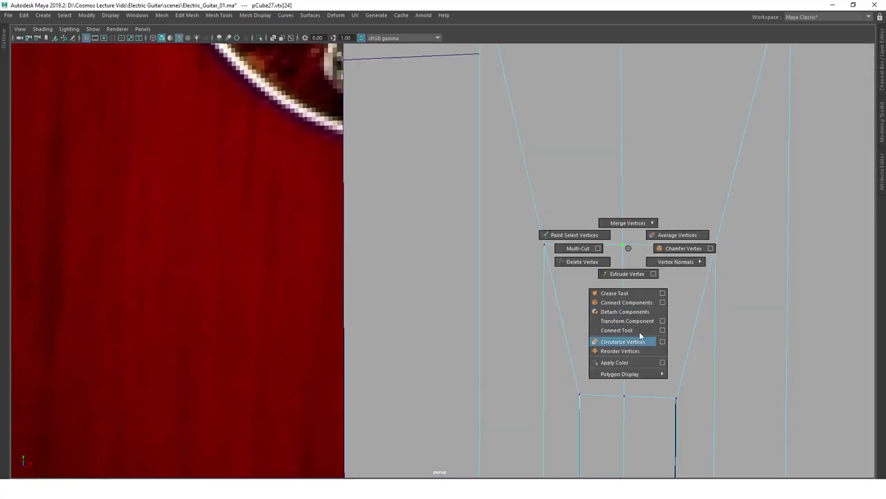
pyautogui.keyDown('shift'); pyautogui.rightClick(565, 266); pyautogui.keyUp('shift')
pyautogui.scroll(3, 615, 281)
pyautogui.scroll(2, 526, 293)
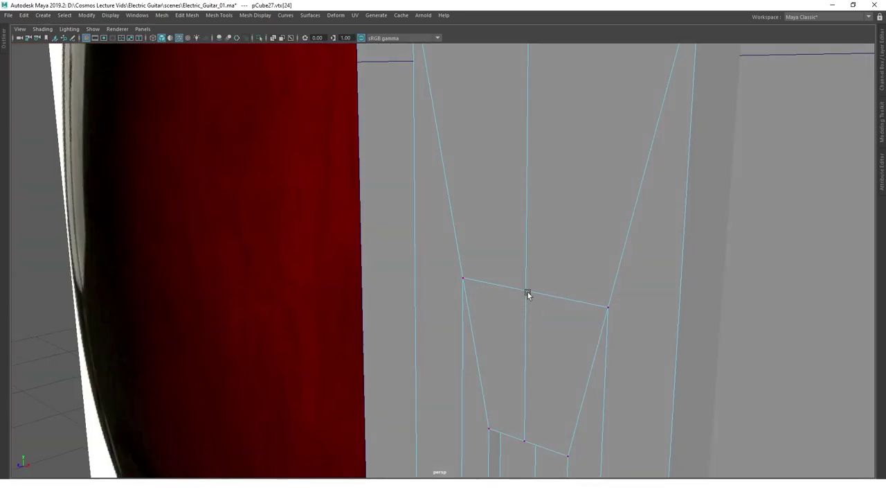
pyautogui.press('space')
pyautogui.press('space')
pyautogui.press('space')
pyautogui.moveTo(555, 202)
pyautogui.keyDown('alt'); pyautogui.mouseDown()
pyautogui.moveTo(647, 263)
pyautogui.moveTo(476, 202)
pyautogui.moveTo(589, 263)
pyautogui.moveTo(447, 265)
pyautogui.mouseUp(); pyautogui.keyUp('alt')
# Extrude the diamond's border edges twice and merge the bottom vertices together.
pyautogui.hotkey('ctrl', 'e')
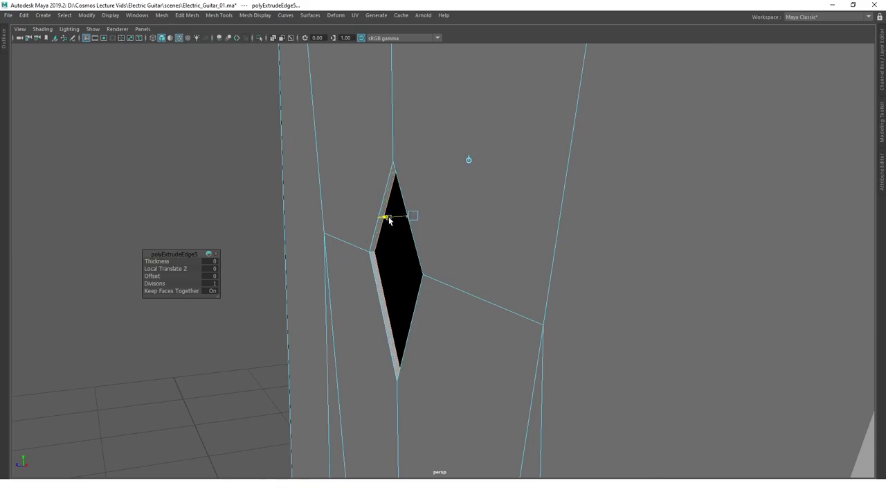
pyautogui.scroll(2, 398, 249)
pyautogui.moveTo(398, 249)
pyautogui.keyDown('alt'); pyautogui.mouseDown()
pyautogui.moveTo(444, 239)
pyautogui.moveTo(512, 103)
pyautogui.moveTo(455, 220)
pyautogui.moveTo(452, 168)
pyautogui.mouseUp(); pyautogui.keyUp('alt')
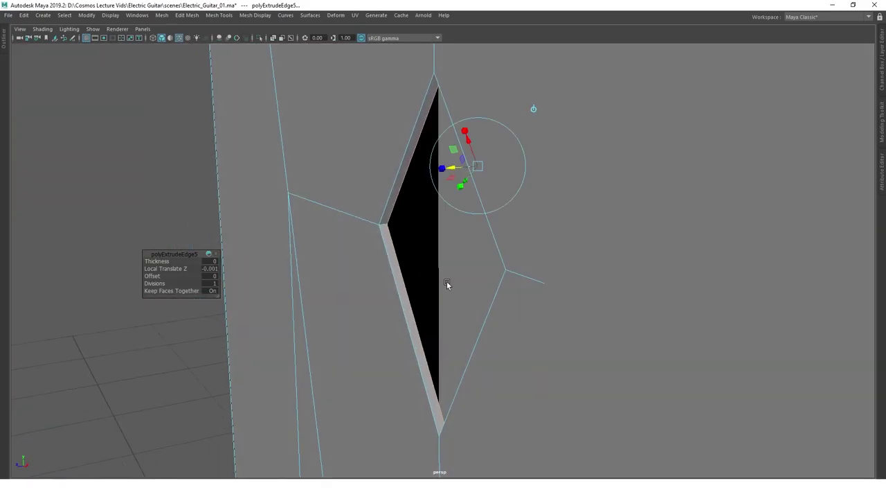
pyautogui.keyDown('alt'); pyautogui.moveTo(447, 284); pyautogui.dragTo(462, 208); pyautogui.keyUp('alt')
pyautogui.hotkey('ctrl', 'e')
pyautogui.keyDown('shift'); pyautogui.click(449, 375); pyautogui.keyUp('shift')
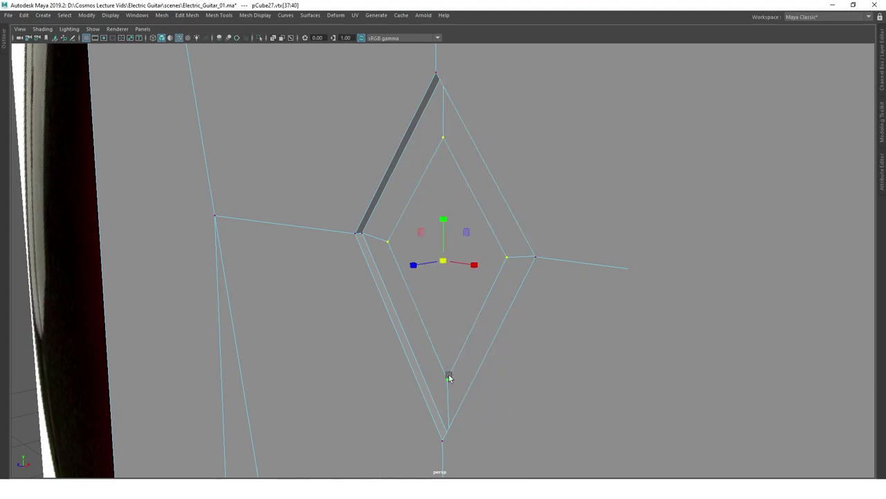
pyautogui.keyDown('shift'); pyautogui.moveTo(439, 217); pyautogui.dragTo(437, 191, button='right'); pyautogui.keyUp('shift')
pyautogui.moveTo(437, 192)
pyautogui.keyDown('alt'); pyautogui.mouseDown()
pyautogui.moveTo(478, 241)
pyautogui.moveTo(223, 286)
pyautogui.moveTo(372, 346)
pyautogui.moveTo(450, 260)
pyautogui.mouseUp(); pyautogui.keyUp('alt')
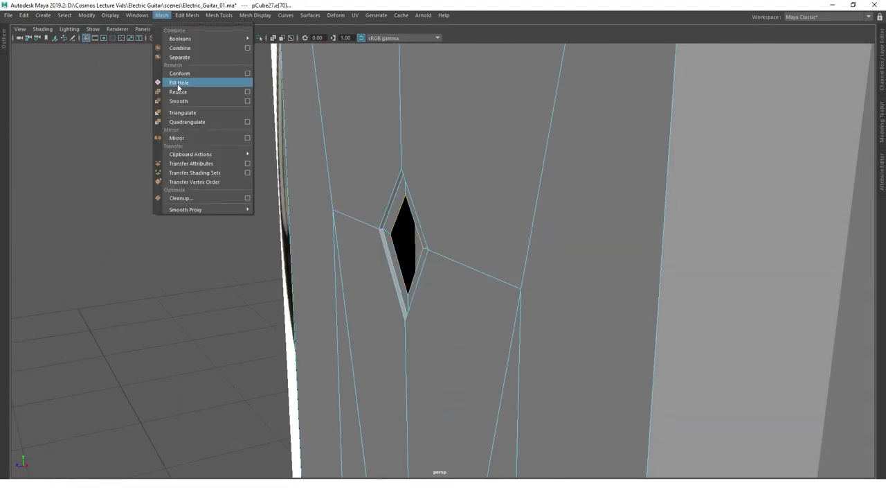
# Fill the diamond-shaped hole with Mesh > Fill Hole and review the saddle piece.
pyautogui.click(178, 83)
pyautogui.scroll(-3, 439, 196)
pyautogui.moveTo(439, 196)
pyautogui.keyDown('alt'); pyautogui.mouseDown()
pyautogui.moveTo(493, 198)
pyautogui.moveTo(257, 245)
pyautogui.moveTo(451, 216)
pyautogui.mouseUp(); pyautogui.keyUp('alt')
pyautogui.press('F8')
pyautogui.scroll(3, 451, 216)
pyautogui.keyDown('alt'); pyautogui.moveTo(472, 251); pyautogui.dragTo(524, 283); pyautogui.keyUp('alt')
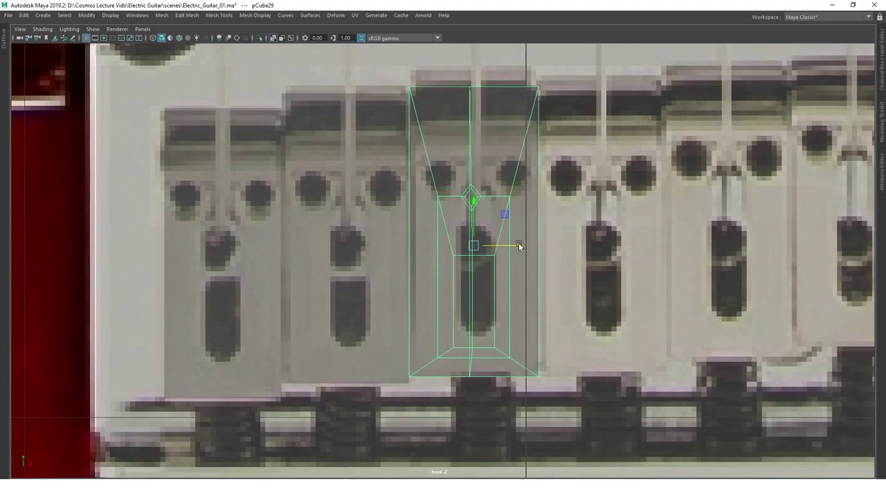
# Duplicate the saddle three more times along the bridge and rename pCube26 to Bridge.
pyautogui.hotkey('shift', 'd')
pyautogui.keyDown('alt'); pyautogui.moveTo(533, 239); pyautogui.dragTo(472, 202, button='middle'); pyautogui.keyUp('alt')
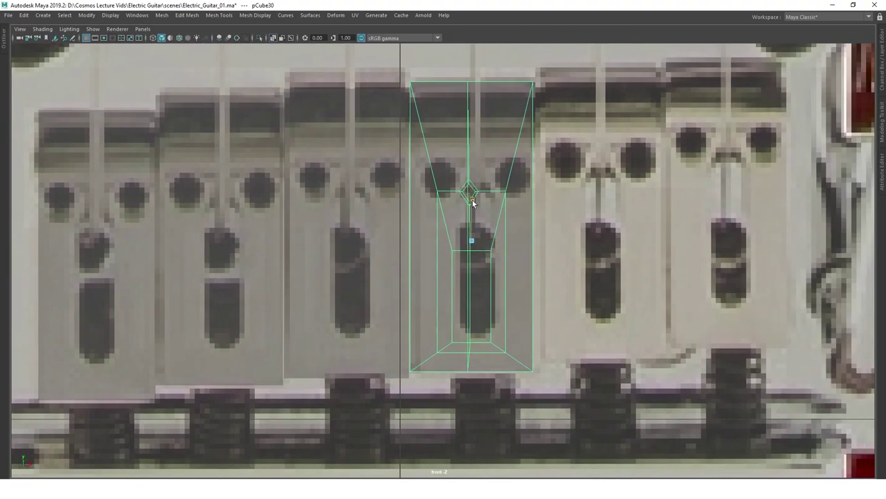
pyautogui.keyDown('alt'); pyautogui.moveTo(516, 240); pyautogui.dragTo(437, 237, button='middle'); pyautogui.keyUp('alt')
pyautogui.hotkey('shift', 'd')
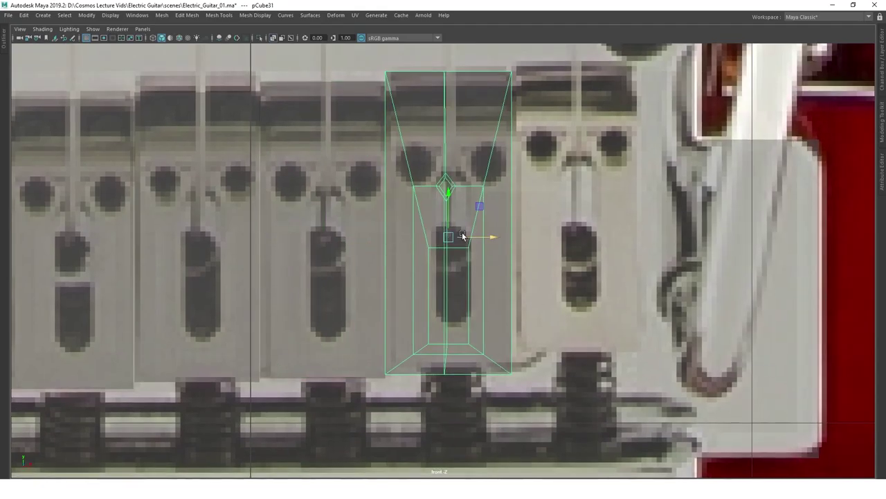
pyautogui.hotkey('shift', 'd')
pyautogui.keyDown('alt'); pyautogui.moveTo(492, 238); pyautogui.dragTo(431, 237, button='middle'); pyautogui.keyUp('alt')
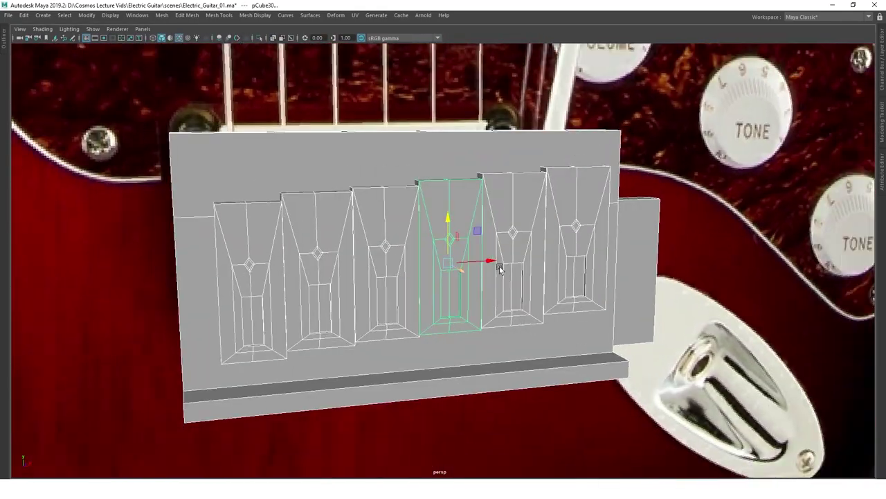
pyautogui.keyDown('alt'); pyautogui.moveTo(500, 269); pyautogui.dragTo(255, 288); pyautogui.keyUp('alt')
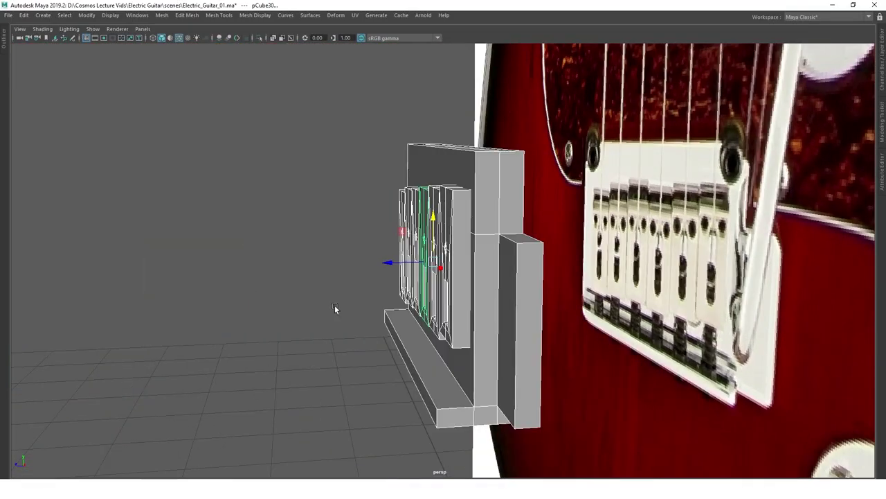
pyautogui.keyDown('alt'); pyautogui.moveTo(334, 308); pyautogui.dragTo(647, 259); pyautogui.keyUp('alt')
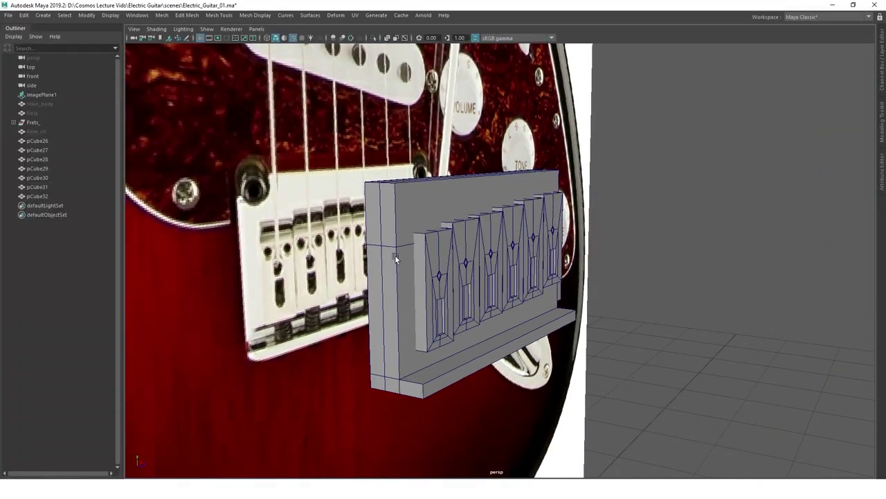
pyautogui.write('Bridge')
pyautogui.press('Return')
# Group the six saddle pieces and name the group Clamp.
pyautogui.moveTo(37, 150); pyautogui.dragTo(28, 197)
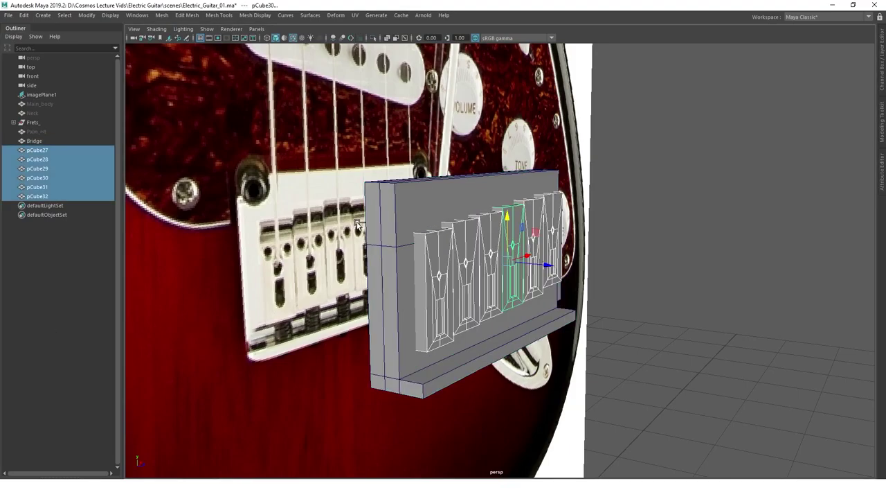
pyautogui.press('f')
pyautogui.keyDown('alt'); pyautogui.moveTo(518, 275); pyautogui.dragTo(485, 277); pyautogui.keyUp('alt')
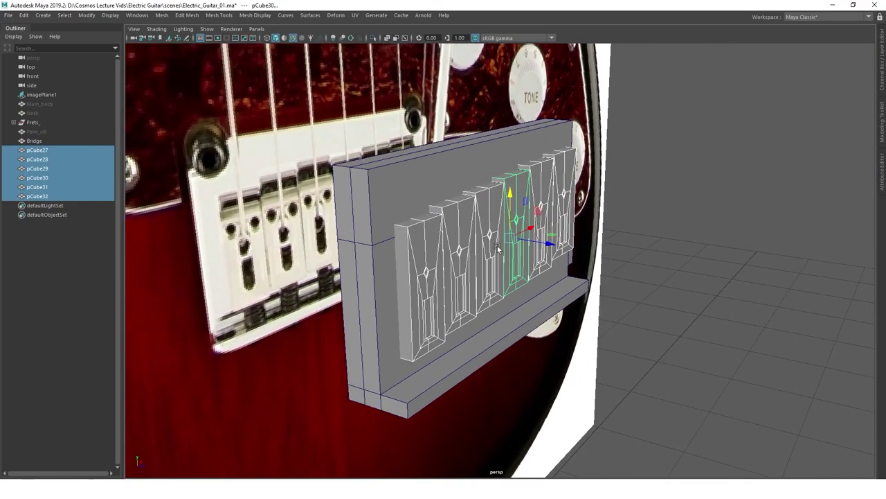
pyautogui.hotkey('ctrl', 'g')
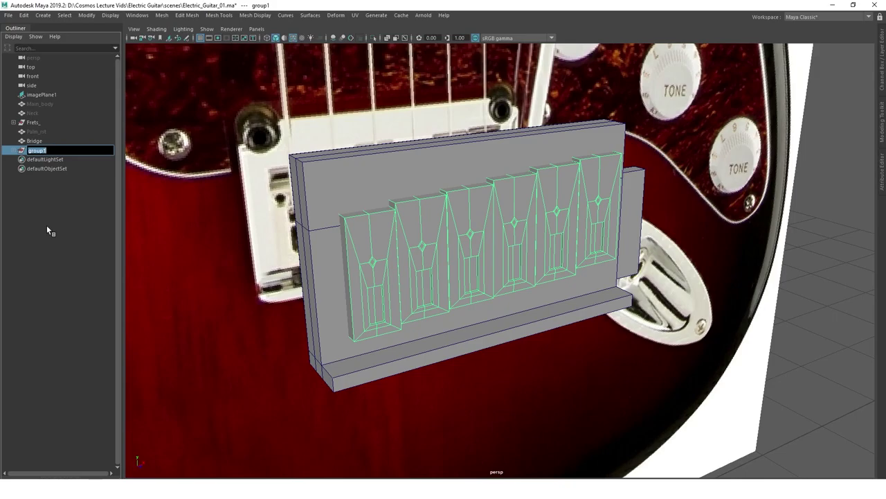
pyautogui.write('Clamp')
pyautogui.press('Return')
pyautogui.moveTo(542, 297)
pyautogui.keyDown('alt'); pyautogui.mouseDown()
pyautogui.moveTo(570, 251)
pyautogui.moveTo(462, 277)
pyautogui.moveTo(485, 264)
pyautogui.moveTo(485, 238)
pyautogui.moveTo(494, 263)
pyautogui.moveTo(506, 257)
pyautogui.mouseUp(); pyautogui.keyUp('alt')
pyautogui.press('space')
# Select a saddle, frame the bridge, and isolate the neck with Hide Unselected.
pyautogui.click(494, 263)
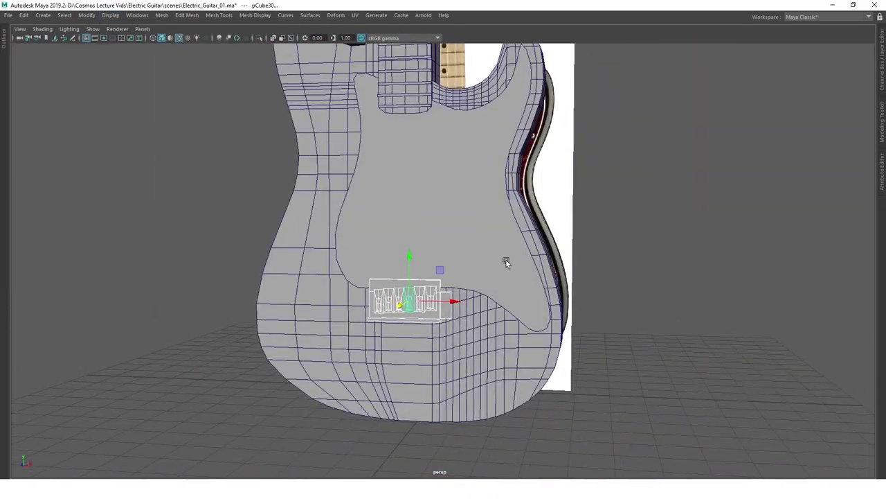
pyautogui.press('f')
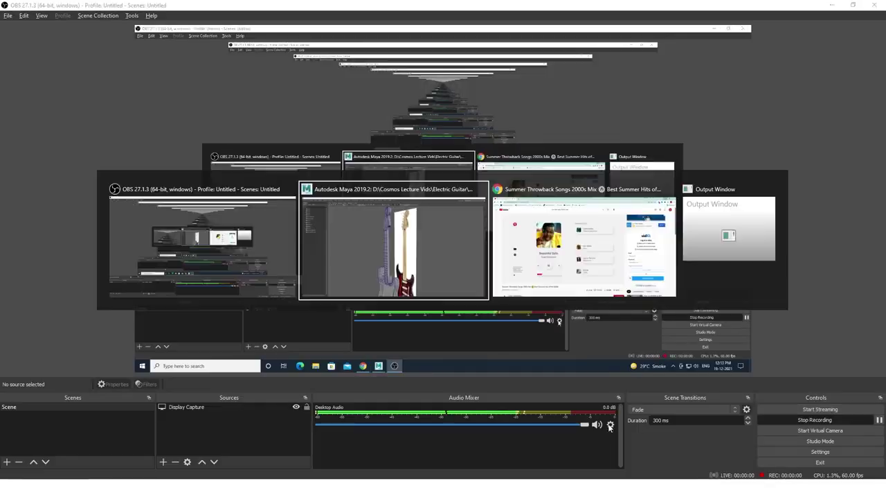
pyautogui.press('space')
pyautogui.hotkey('alt', 'h')
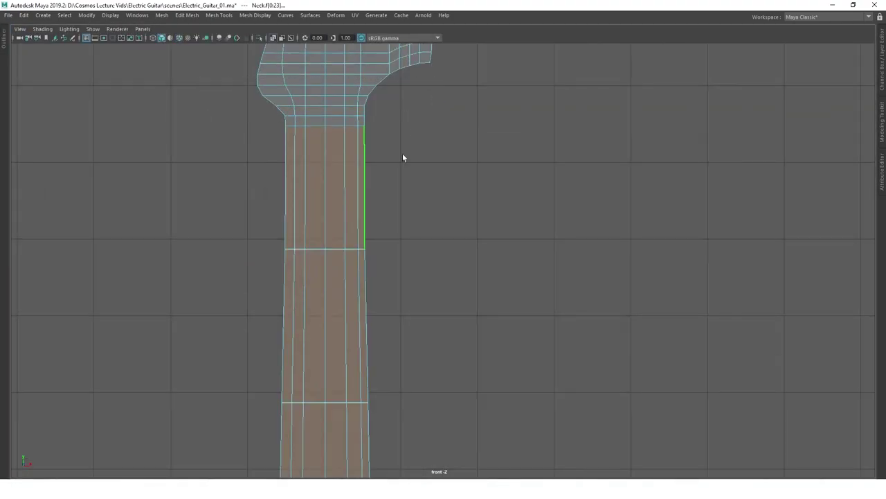
pyautogui.click(187, 14)
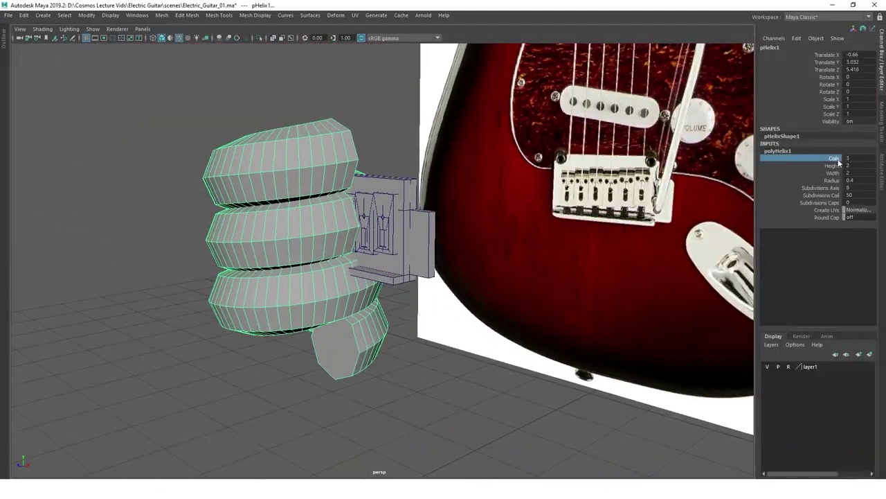
# Set the helix Height and a 0.05 radius to form a thin spring.
pyautogui.click(831, 165)
pyautogui.moveTo(388, 173); pyautogui.dragTo(417, 173, button='middle')
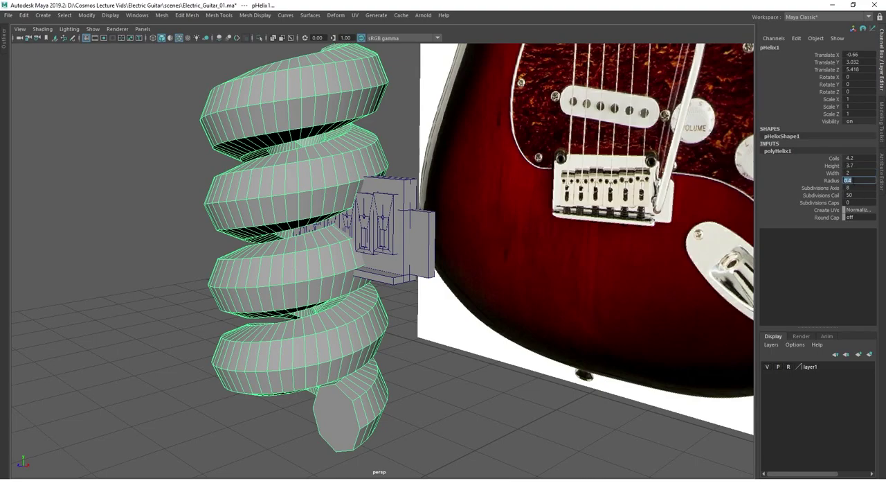
pyautogui.write('0.05')
pyautogui.press('Return')
pyautogui.moveTo(873, 194); pyautogui.dragTo(873, 193, button='middle')
pyautogui.press('Return')
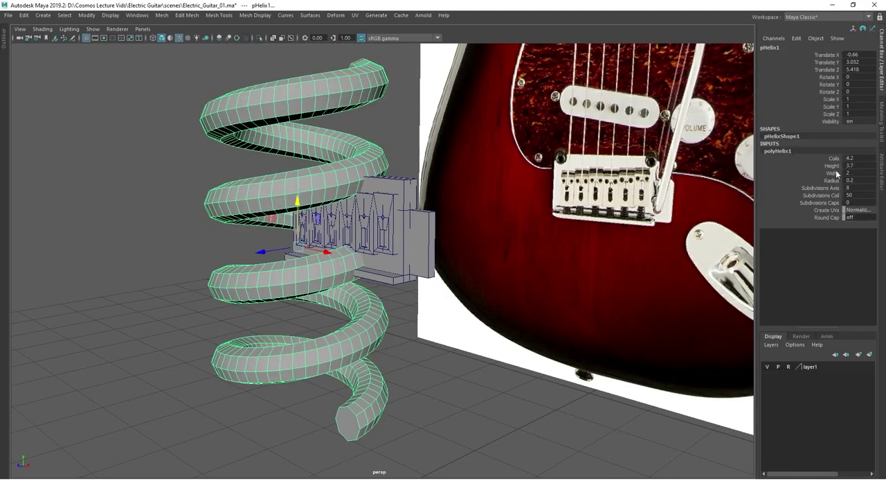
pyautogui.press('f')
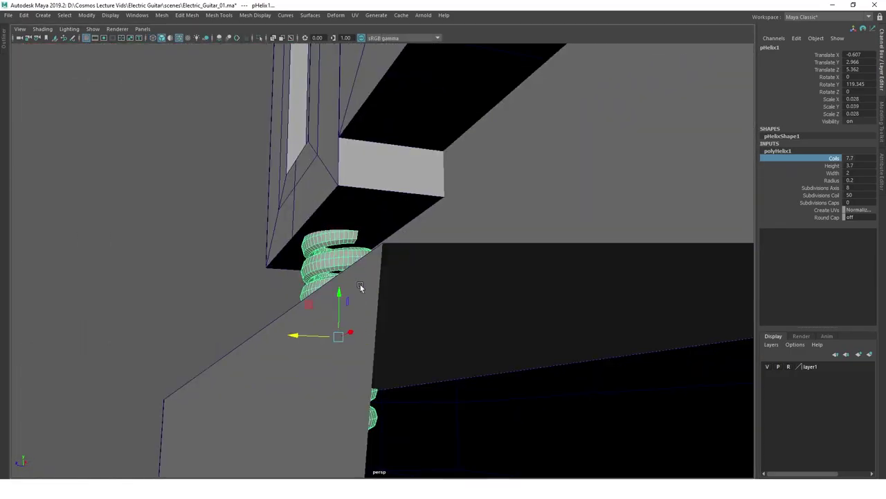
# Check in wireframe the springs placed beneath the six saddles.
pyautogui.press('4')
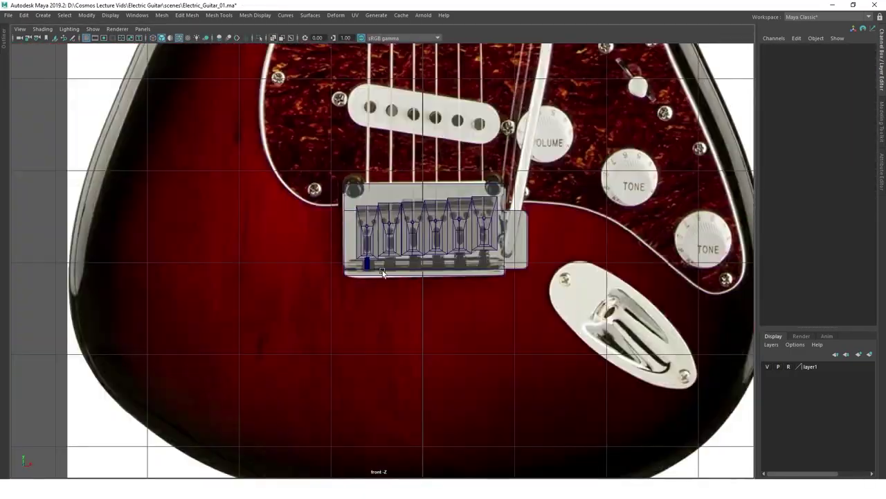
pyautogui.click(383, 273)
pyautogui.scroll(5, 383, 273)
pyautogui.scroll(5, 383, 273)
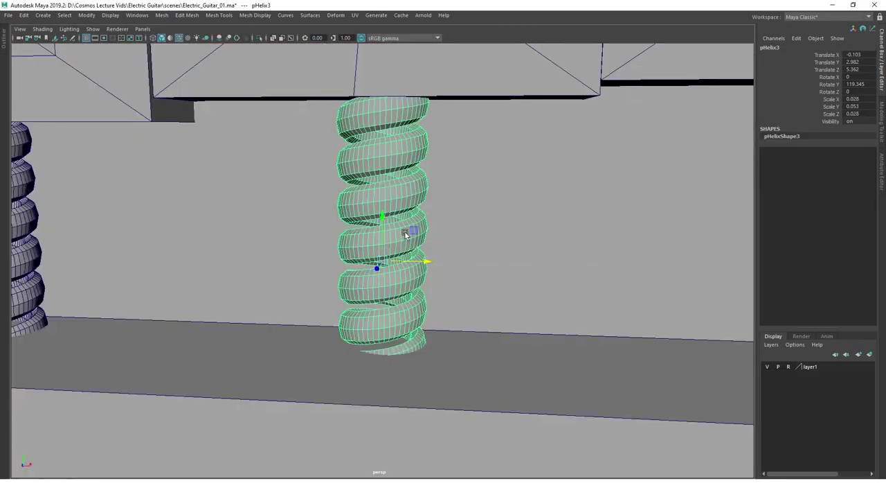
pyautogui.press('space')
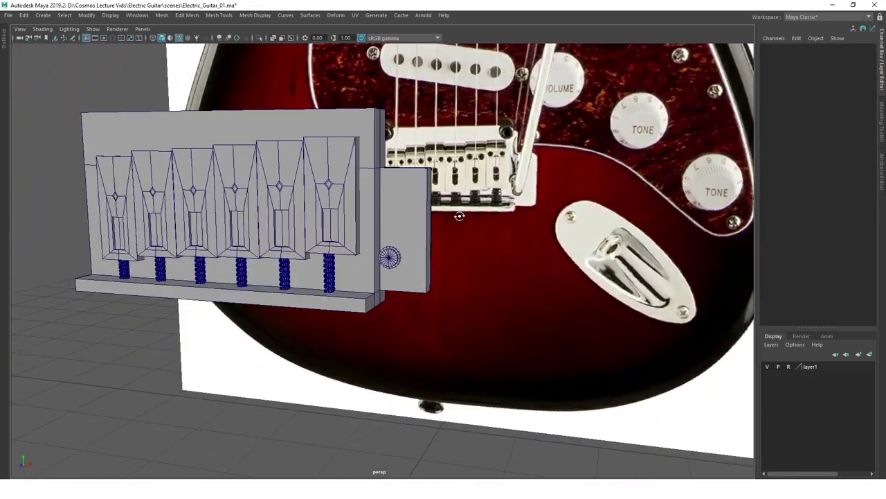
pyautogui.scroll(3, 371, 324)
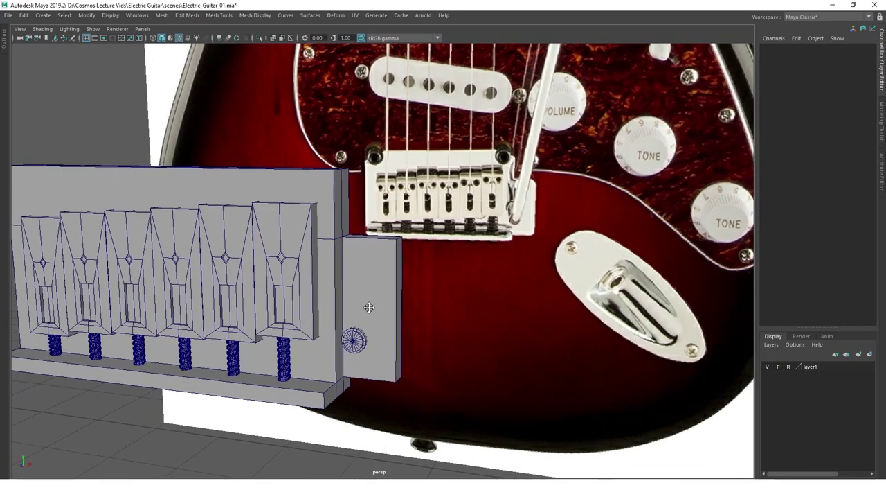
pyautogui.scroll(3, 393, 291)
pyautogui.scroll(2, 416, 288)
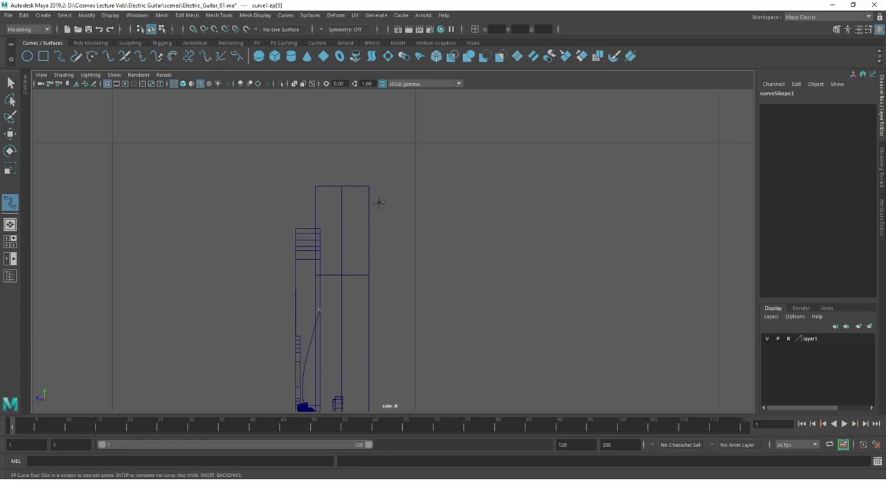
# Select the bent curve beside the bridge and adjust its last control points.
pyautogui.hotkey('ctrl', 'space')
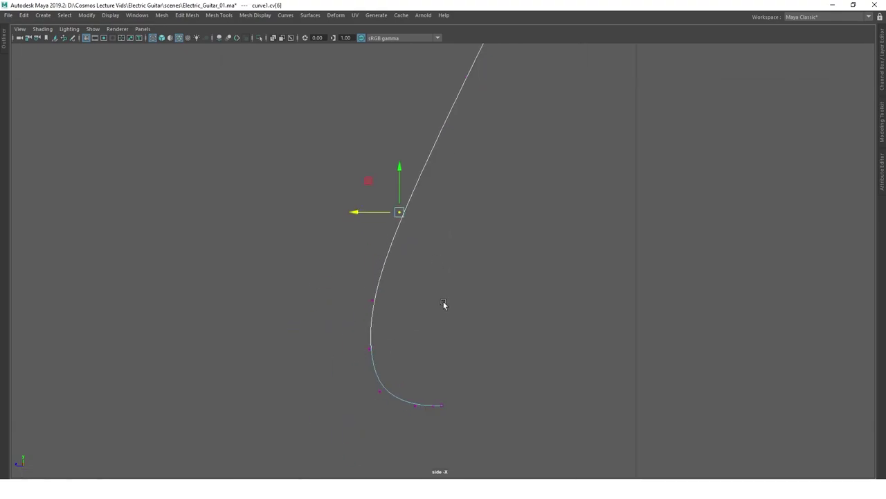
pyautogui.moveTo(330, 305); pyautogui.dragTo(347, 209)
pyautogui.press('f')
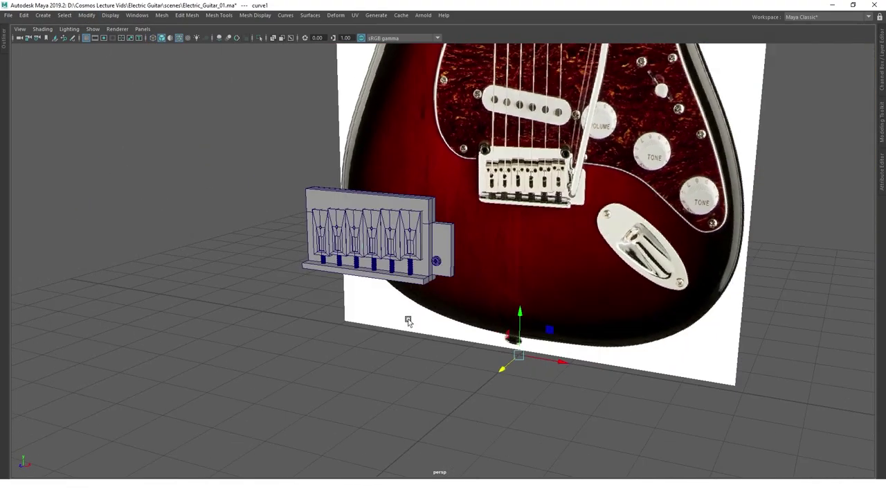
pyautogui.press('space')
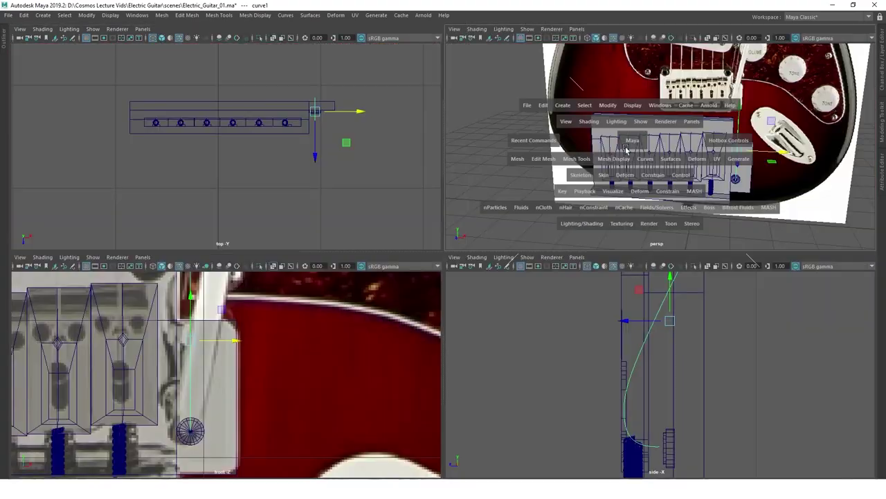
pyautogui.press('space')
pyautogui.press('f')
pyautogui.keyDown('alt'); pyautogui.moveTo(443, 291); pyautogui.dragTo(400, 305); pyautogui.keyUp('alt')
pyautogui.scroll(5, 400, 305)
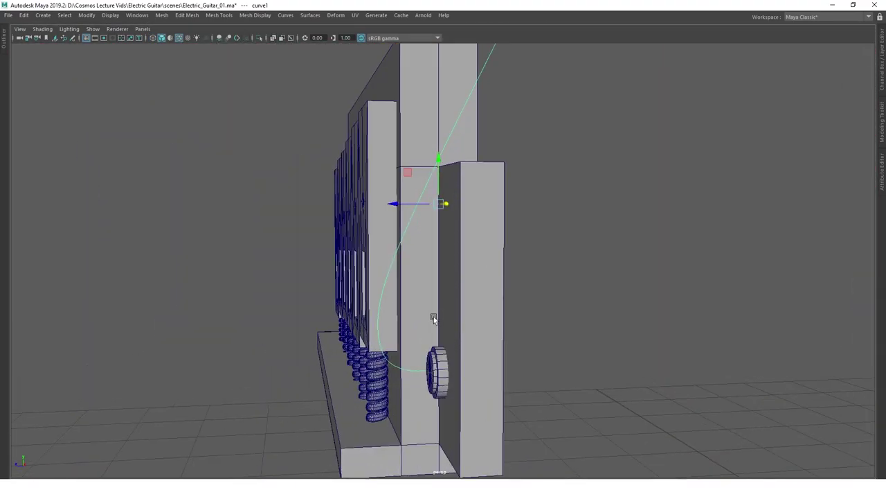
pyautogui.scroll(-3, 396, 160)
pyautogui.press('F8')
pyautogui.moveTo(402, 154); pyautogui.dragTo(357, 278)
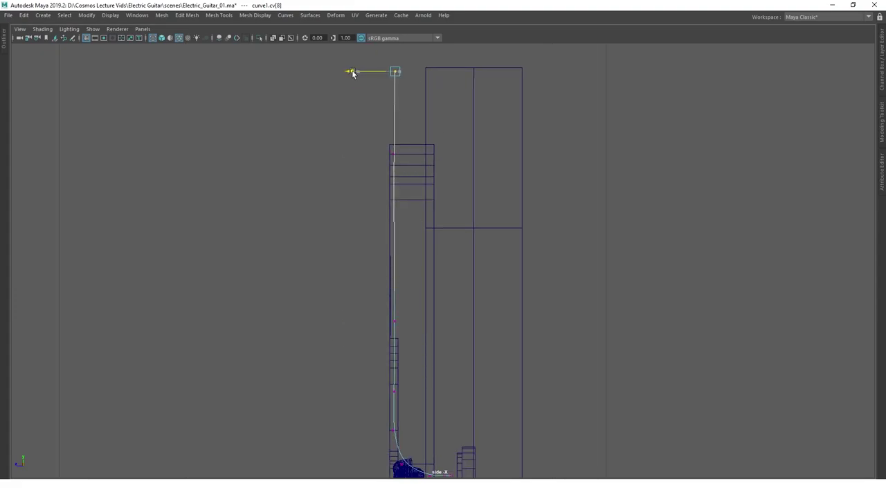
pyautogui.moveTo(449, 270); pyautogui.dragTo(449, 207)
# Extrude the pCylinder1 end face along the curve with increased Divisions for a smooth arm.
pyautogui.click(527, 228)
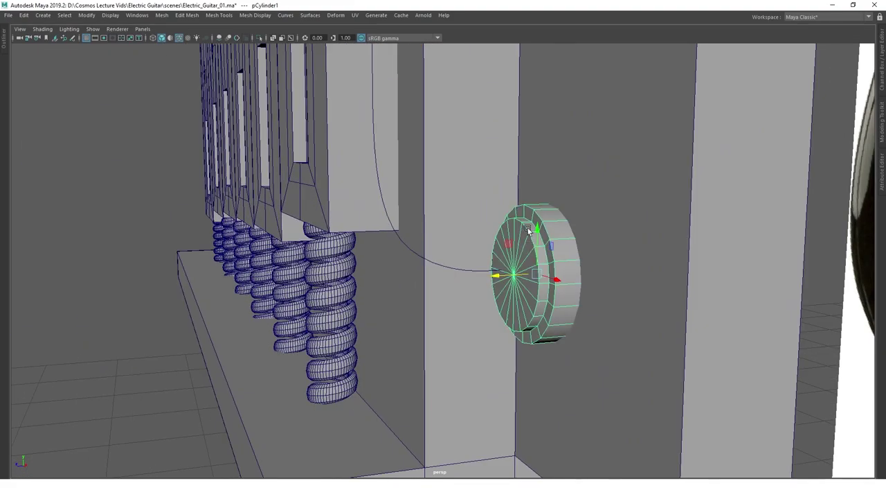
pyautogui.scroll(-5, 507, 257)
pyautogui.keyDown('shift'); pyautogui.click(413, 255); pyautogui.keyUp('shift')
pyautogui.hotkey('ctrl', 'e')
pyautogui.click(155, 283)
pyautogui.moveTo(166, 284); pyautogui.dragTo(230, 294, button='middle')
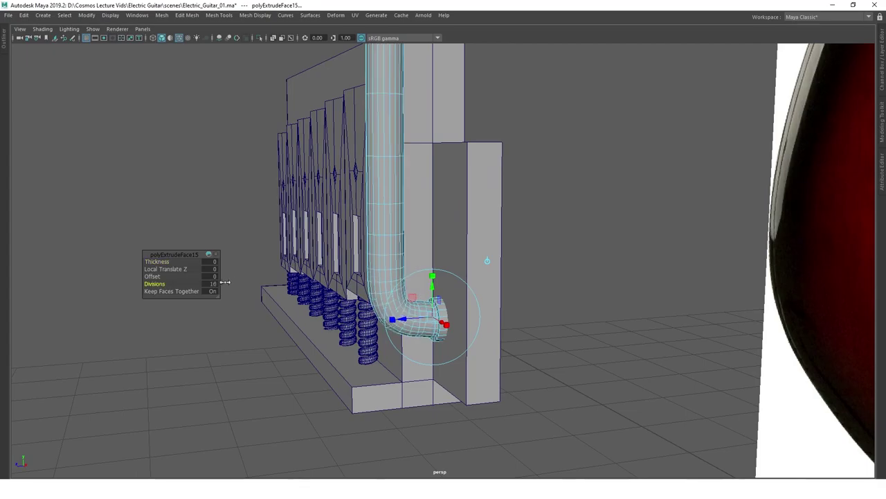
pyautogui.scroll(3, 231, 295)
pyautogui.keyDown('alt'); pyautogui.moveTo(231, 295); pyautogui.dragTo(318, 232); pyautogui.keyUp('alt')
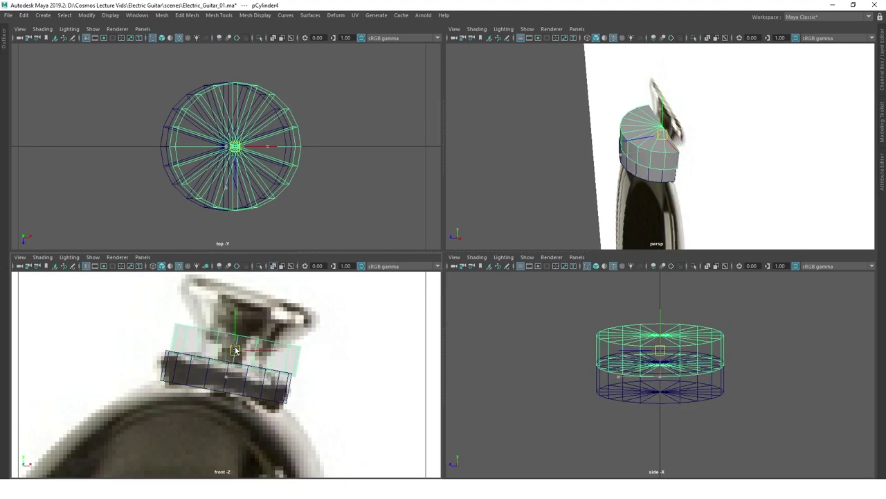
# Duplicate the strap button cylinder and raise the copy above the base.
pyautogui.scroll(3, 236, 350)
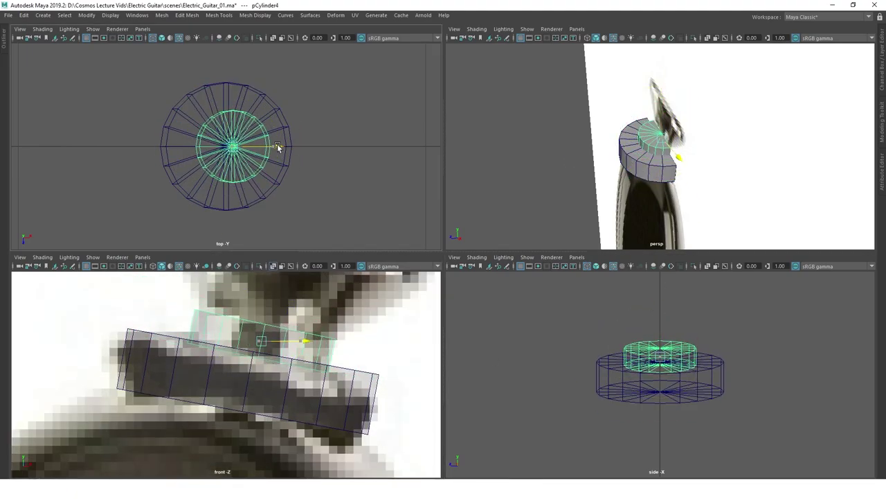
pyautogui.scroll(-2, 294, 310)
pyautogui.hotkey('ctrl', 'd')
pyautogui.press('w')
pyautogui.moveTo(287, 374); pyautogui.dragTo(287, 348)
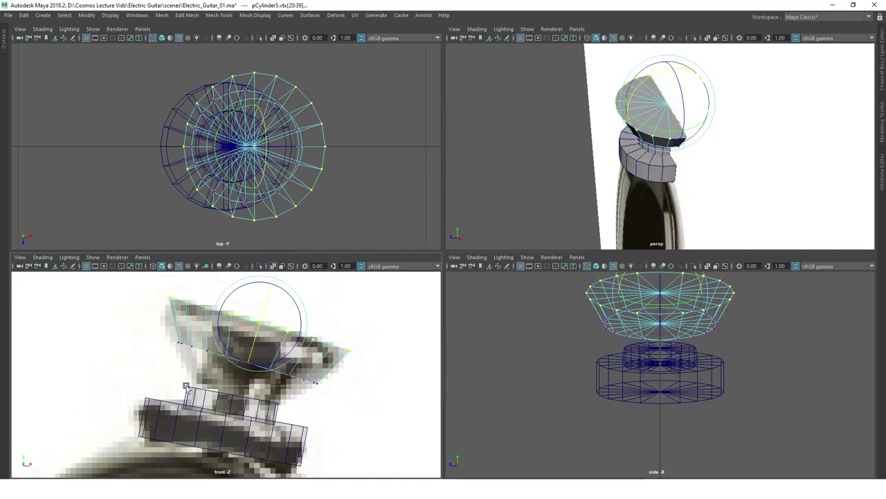
# Extrude the upper cylinder's bottom face to form the flared cone cap.
pyautogui.press('space')
pyautogui.keyDown('alt'); pyautogui.moveTo(568, 201); pyautogui.dragTo(447, 203); pyautogui.keyUp('alt')
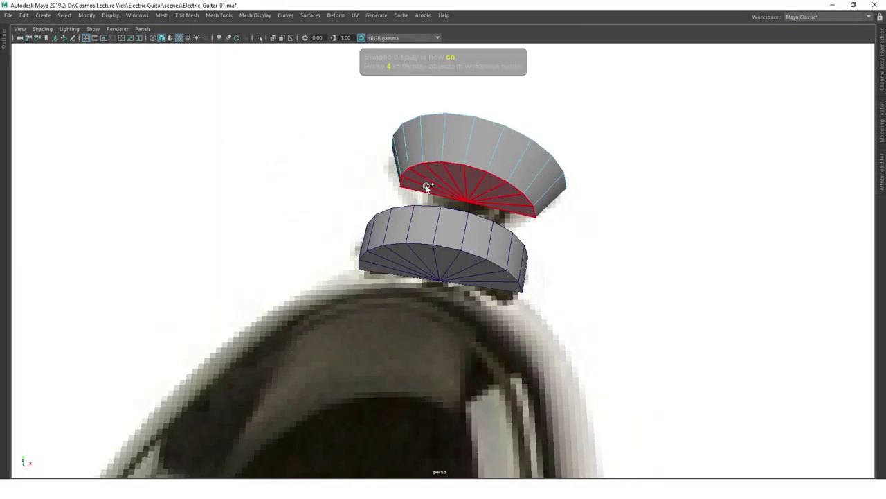
pyautogui.click(427, 187)
pyautogui.press('f')
pyautogui.hotkey('ctrl', 'e')
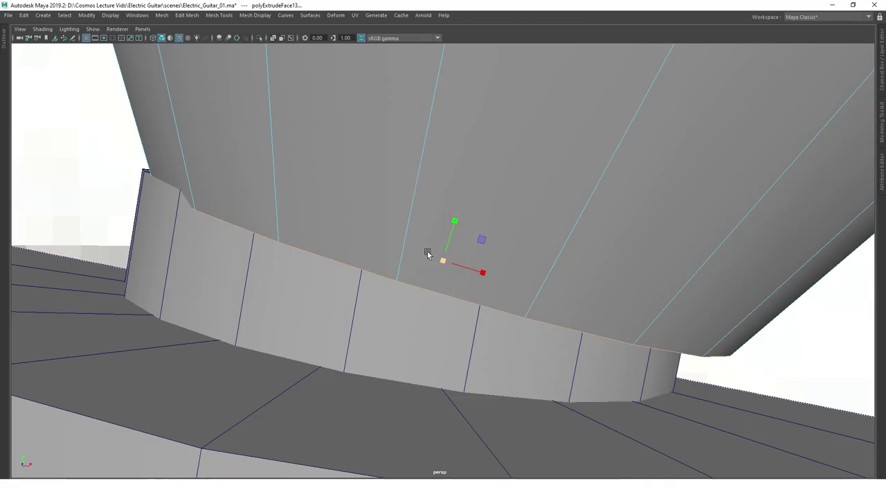
pyautogui.scroll(-5, 425, 260)
pyautogui.moveTo(423, 269)
pyautogui.keyDown('alt'); pyautogui.mouseDown()
pyautogui.moveTo(363, 280)
pyautogui.moveTo(485, 263)
pyautogui.mouseUp(); pyautogui.keyUp('alt')
pyautogui.scroll(-3, 390, 305)
pyautogui.scroll(3, 485, 263)
pyautogui.click(509, 243)
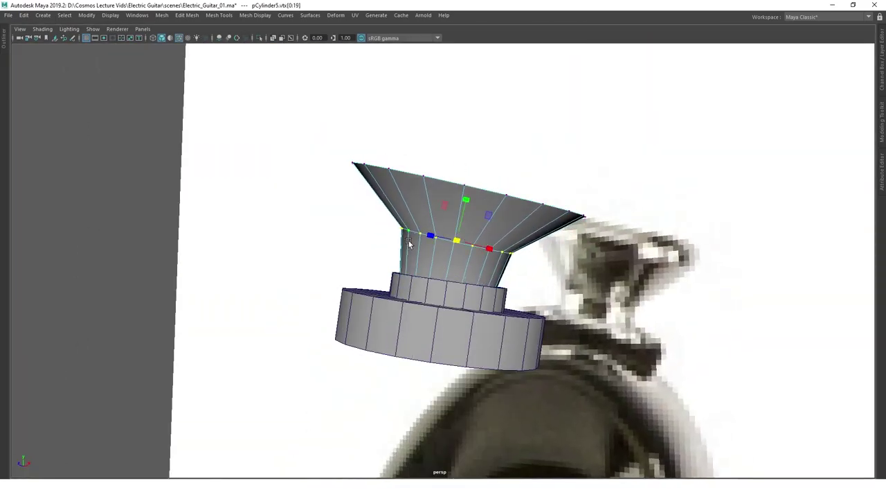
pyautogui.moveTo(409, 242)
pyautogui.keyDown('alt'); pyautogui.mouseDown()
pyautogui.moveTo(360, 208)
pyautogui.moveTo(311, 228)
pyautogui.mouseUp(); pyautogui.keyUp('alt')
# Group the three strap button pieces as Strap_nut.
pyautogui.press('F8')
pyautogui.moveTo(40, 187); pyautogui.dragTo(50, 197)
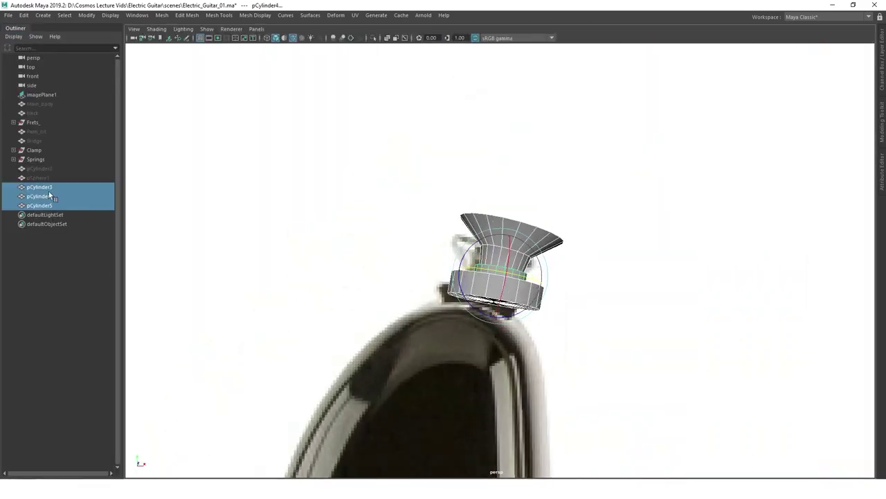
pyautogui.write('Strap_nut')
pyautogui.press('Return')
# Check the Strap_nut button across the four views with shaded display.
pyautogui.scroll(-8, 498, 263)
pyautogui.press('space')
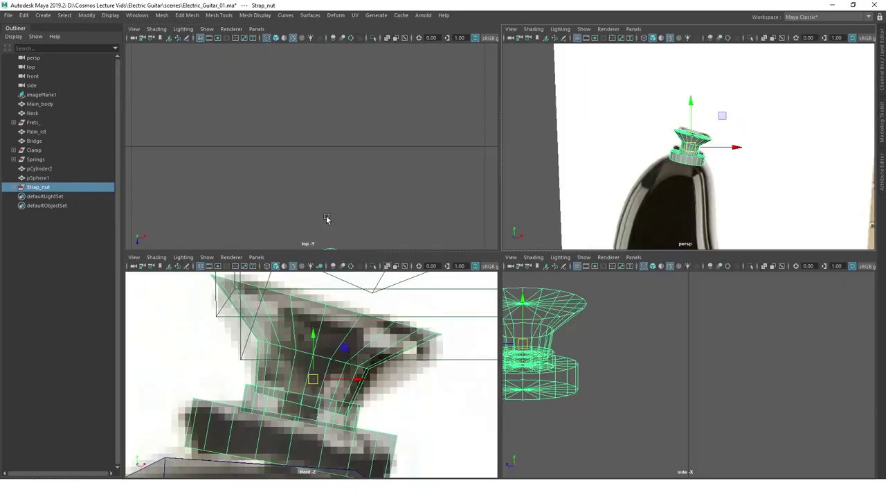
pyautogui.press('space')
pyautogui.hotkey('ctrl', 'h')
pyautogui.hotkey('shift', 'h')
pyautogui.press('f')
pyautogui.press('space')
pyautogui.press('space')
pyautogui.press('f')
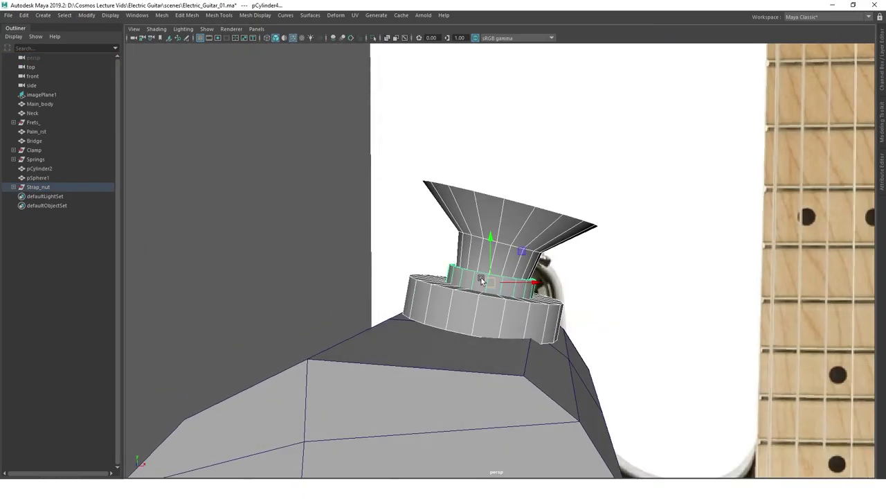
pyautogui.press('space')
pyautogui.press('space')
# Select the top cone, duplicate it and hide the selected piece.
pyautogui.press('space')
pyautogui.press('space')
pyautogui.scroll(5, 500, 256)
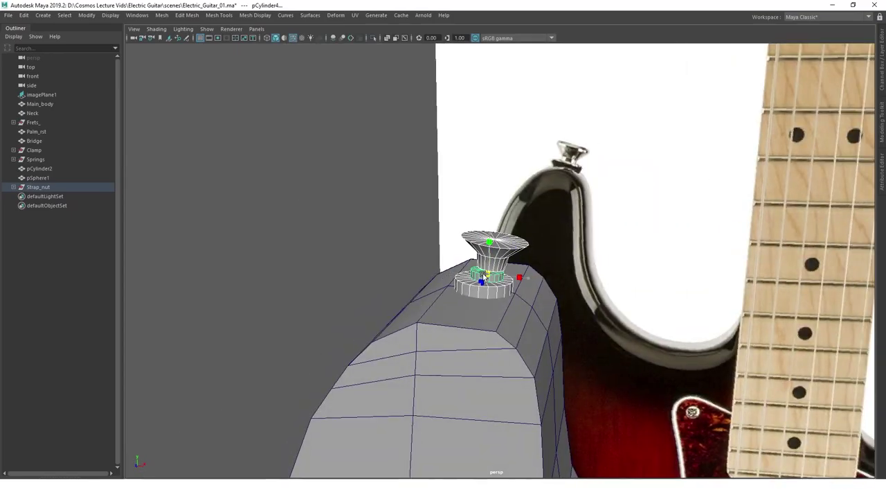
pyautogui.click(501, 252)
pyautogui.press('w')
pyautogui.scroll(-2, 501, 251)
pyautogui.press('space')
pyautogui.press('space')
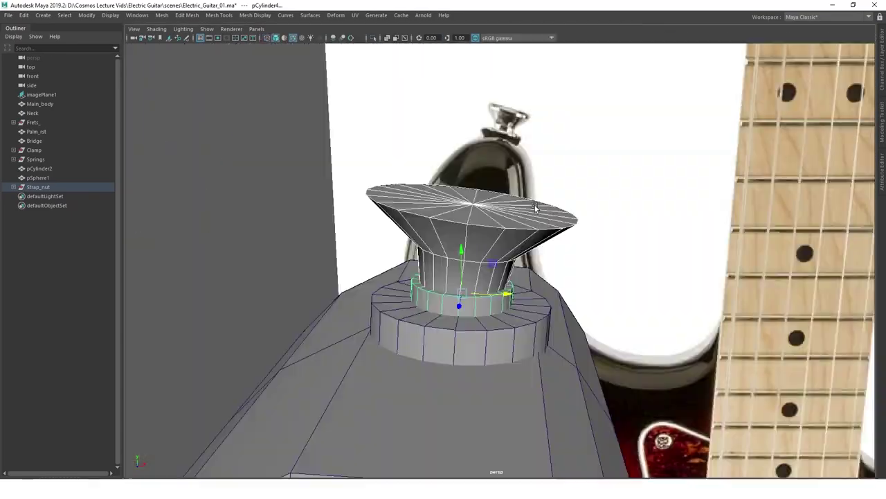
pyautogui.moveTo(501, 251)
pyautogui.keyDown('alt'); pyautogui.mouseDown()
pyautogui.moveTo(533, 316)
pyautogui.moveTo(183, 50)
pyautogui.mouseUp(); pyautogui.keyUp('alt')
pyautogui.hotkey('ctrl', 'd')
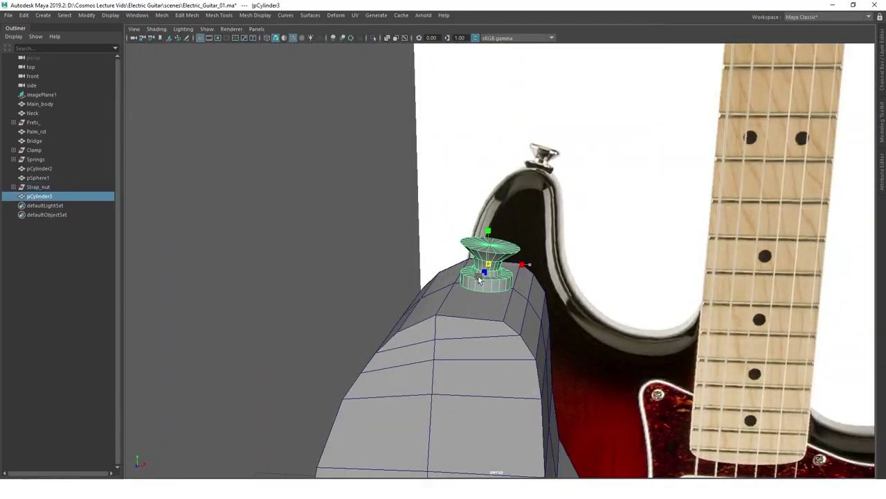
pyautogui.rightClick(276, 210)
pyautogui.moveTo(478, 277)
pyautogui.keyDown('alt'); pyautogui.mouseDown()
pyautogui.moveTo(277, 210)
pyautogui.moveTo(410, 277)
pyautogui.moveTo(545, 251)
pyautogui.moveTo(516, 285)
pyautogui.moveTo(575, 314)
pyautogui.moveTo(519, 317)
pyautogui.mouseUp(); pyautogui.keyUp('alt')
pyautogui.hotkey('ctrl', 'h')
# Unhide the flattened cylinder and move it onto the leftmost pickup.
pyautogui.press('space')
pyautogui.press('space')
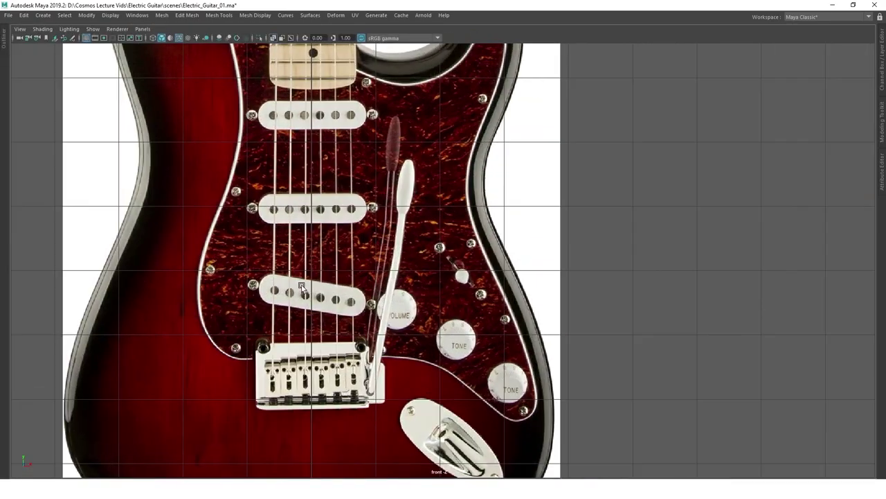
pyautogui.hotkey('ctrl', 'shift', 'h')
pyautogui.hotkey('ctrl', 'a')
pyautogui.press('f')
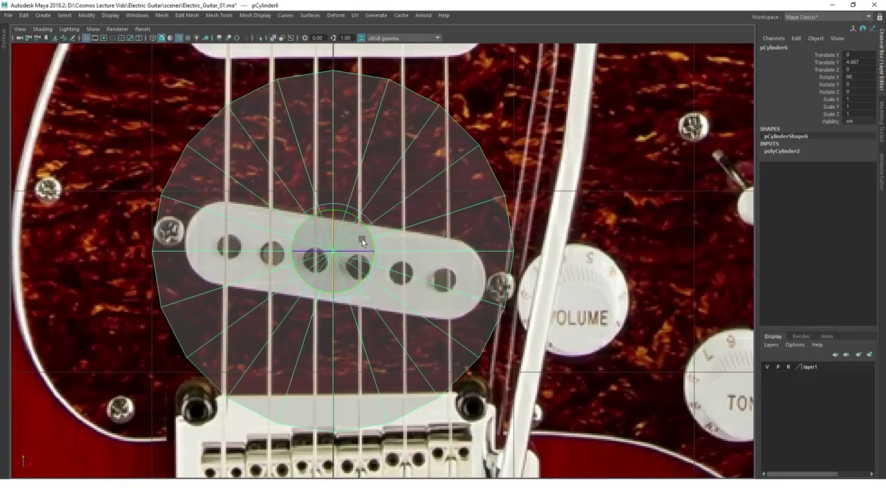
pyautogui.moveTo(360, 254); pyautogui.dragTo(263, 253)
pyautogui.scroll(2, 289, 255)
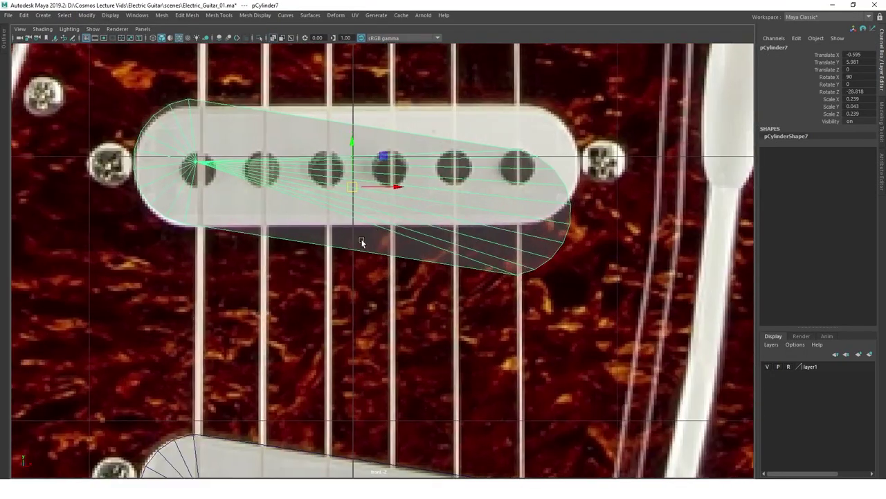
# Tilt the pickup cover to the pickup's angle and duplicate it for the next pickup.
pyautogui.press('e')
pyautogui.moveTo(362, 241)
pyautogui.mouseDown()
pyautogui.moveTo(387, 202)
pyautogui.moveTo(368, 69)
pyautogui.mouseUp()
pyautogui.scroll(-3, 342, 208)
pyautogui.hotkey('ctrl', 'd')
pyautogui.scroll(-2, 376, 187)
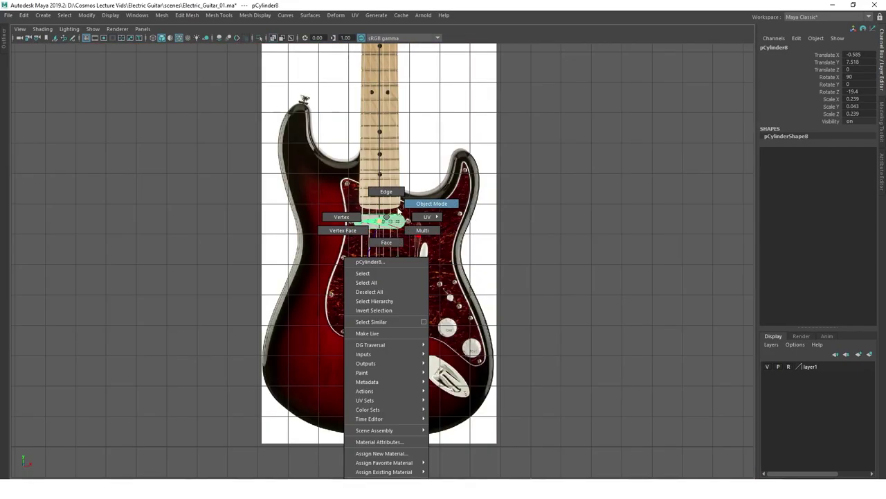
pyautogui.scroll(3, 358, 186)
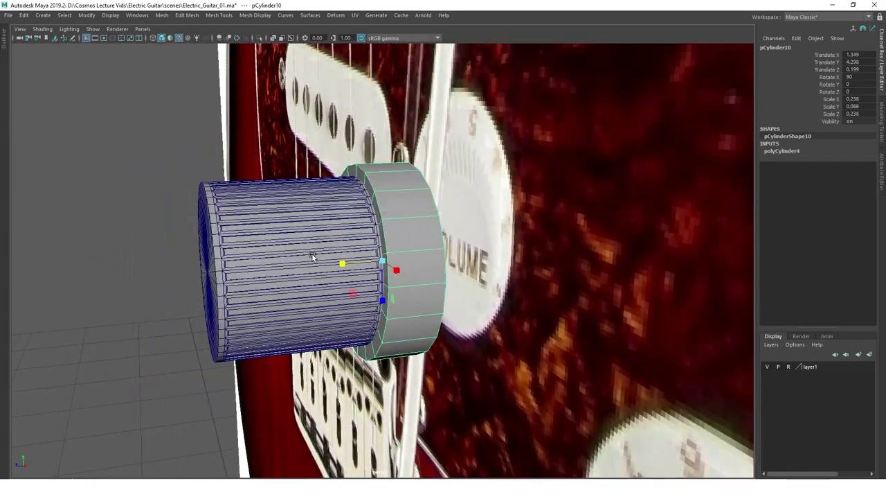
# Group the volume knob cylinders and rename the group Equi_button.
pyautogui.hotkey('ctrl', 'g')
pyautogui.doubleClick(33, 214)
pyautogui.write('Equi_button')
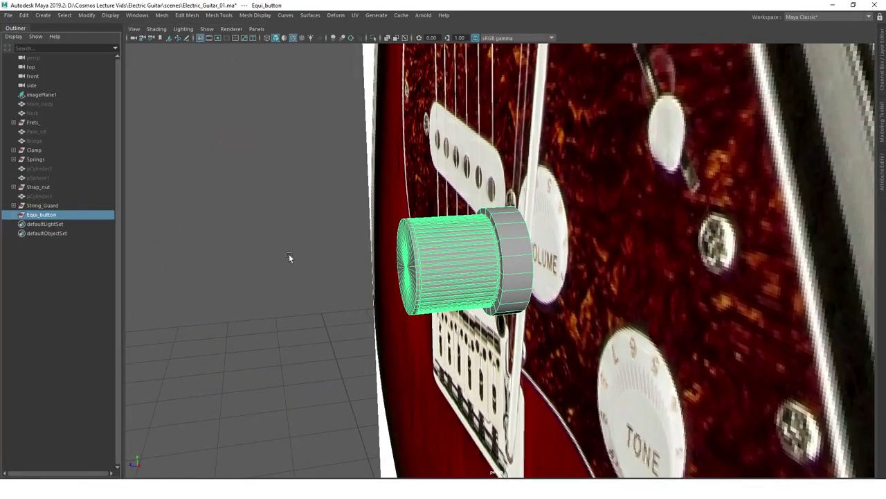
pyautogui.scroll(3, 410, 227)
pyautogui.scroll(3, 410, 227)
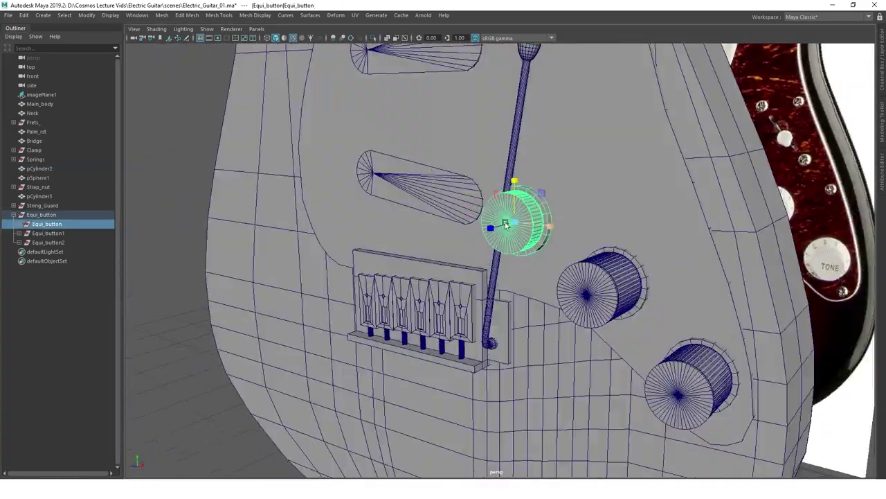
pyautogui.keyDown('alt'); pyautogui.moveTo(405, 256); pyautogui.dragTo(477, 250); pyautogui.keyUp('alt')
pyautogui.press('space')
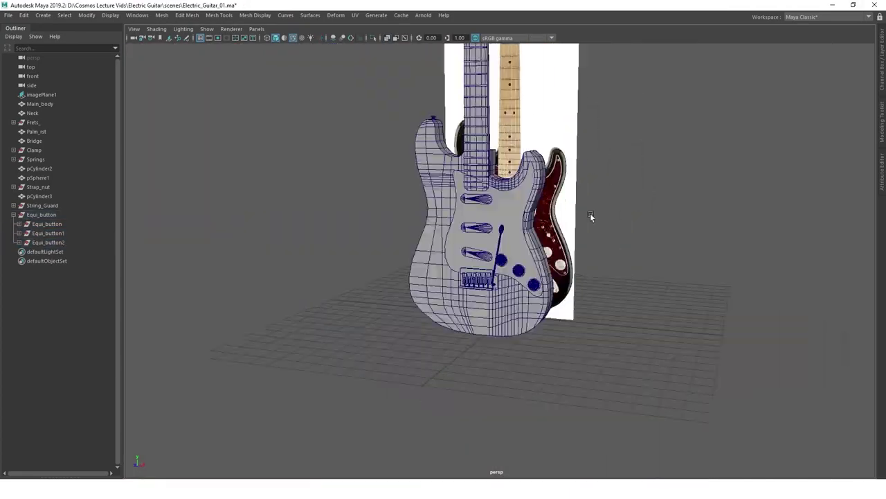
# Orbit to view the guitar body from the side around the jack plate.
pyautogui.keyDown('alt'); pyautogui.moveTo(590, 218); pyautogui.dragTo(427, 284); pyautogui.keyUp('alt')
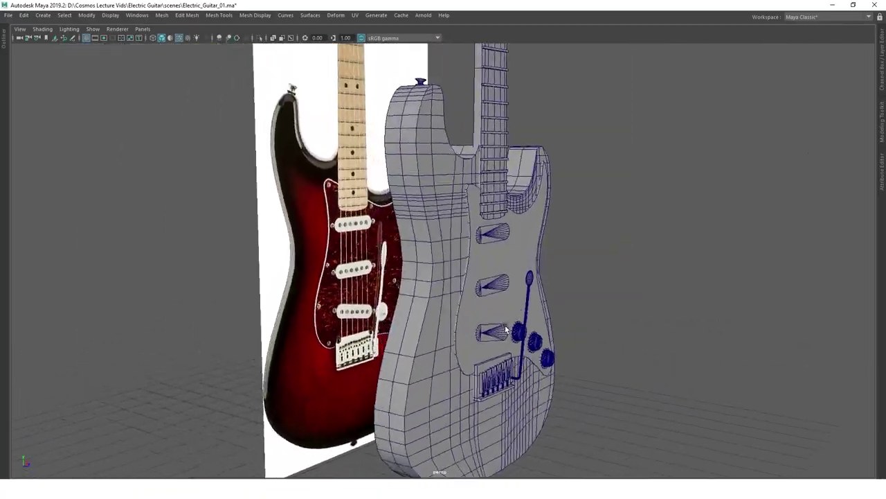
pyautogui.keyDown('alt'); pyautogui.moveTo(505, 331); pyautogui.dragTo(405, 326); pyautogui.keyUp('alt')
pyautogui.keyDown('alt'); pyautogui.moveTo(406, 326); pyautogui.dragTo(468, 84, button='right'); pyautogui.keyUp('alt')
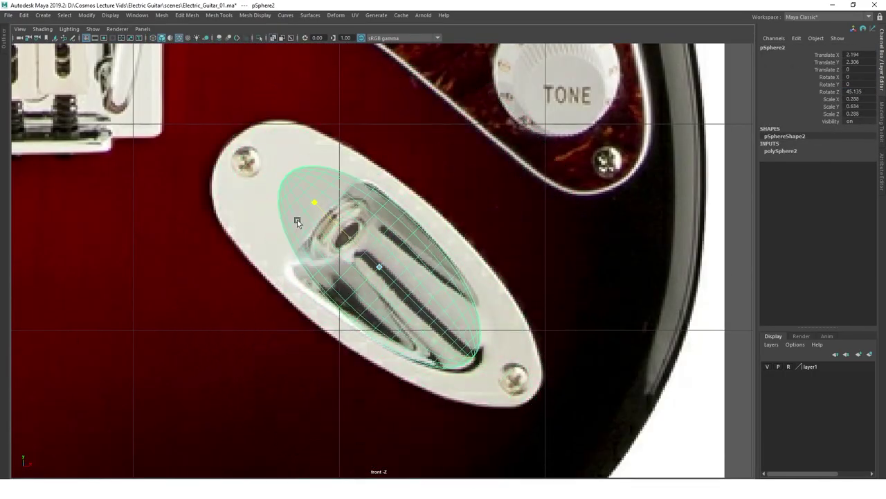
# Select the jack shell's upper faces, fill the cup's open hole, and enable soft selection.
pyautogui.moveTo(365, 211); pyautogui.dragTo(365, 211)
pyautogui.scroll(3, 248, 293)
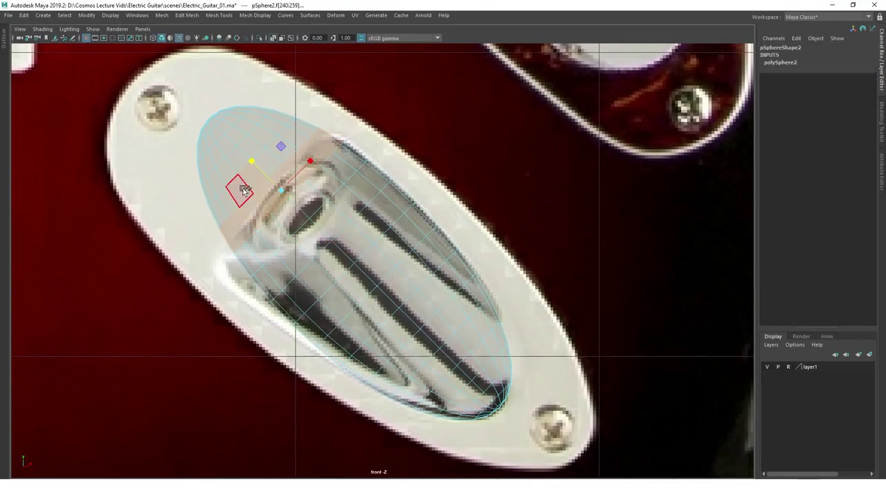
pyautogui.scroll(5, 211, 164)
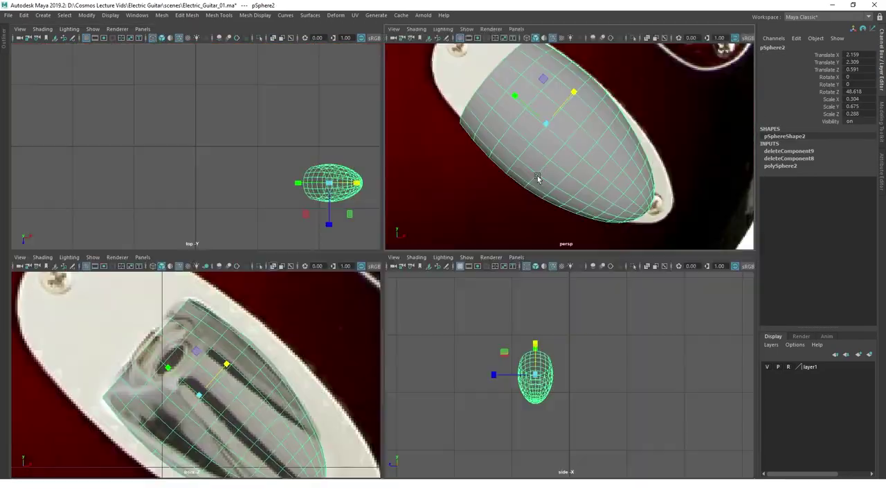
pyautogui.scroll(-5, 325, 276)
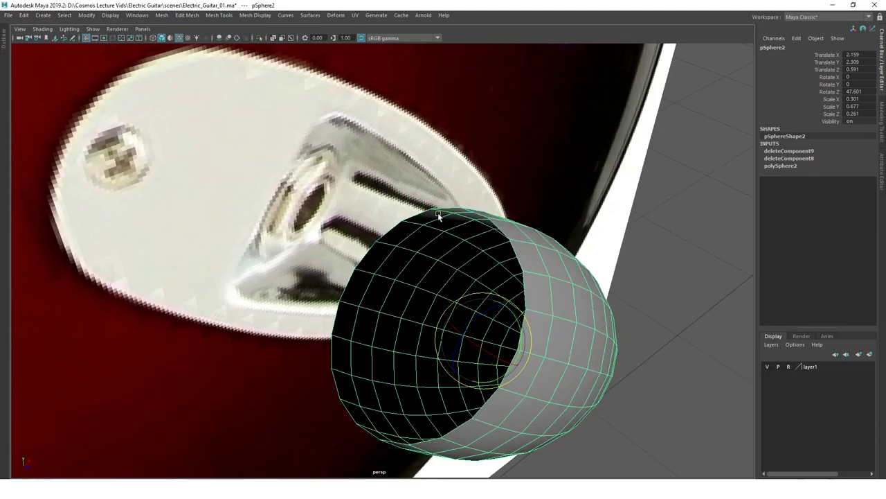
pyautogui.moveTo(438, 213)
pyautogui.keyDown('alt'); pyautogui.mouseDown()
pyautogui.moveTo(460, 152)
pyautogui.moveTo(427, 209)
pyautogui.mouseUp(); pyautogui.keyUp('alt')
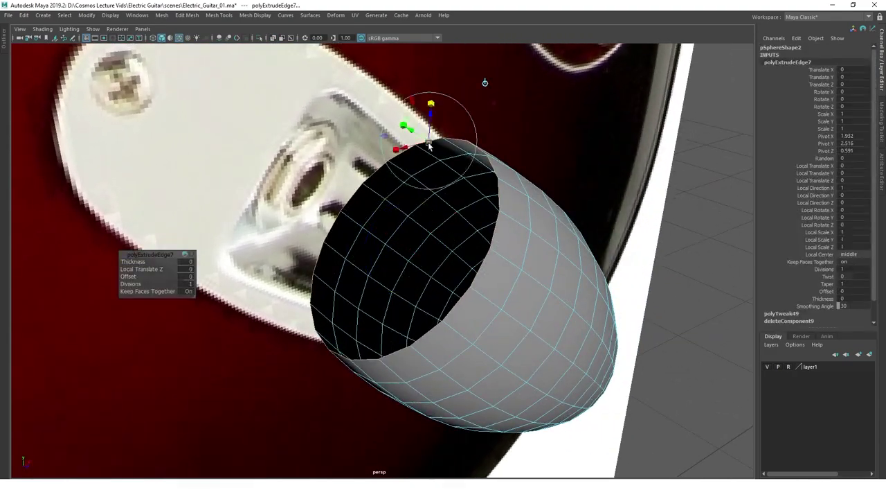
pyautogui.keyDown('alt'); pyautogui.moveTo(402, 250); pyautogui.dragTo(413, 268); pyautogui.keyUp('alt')
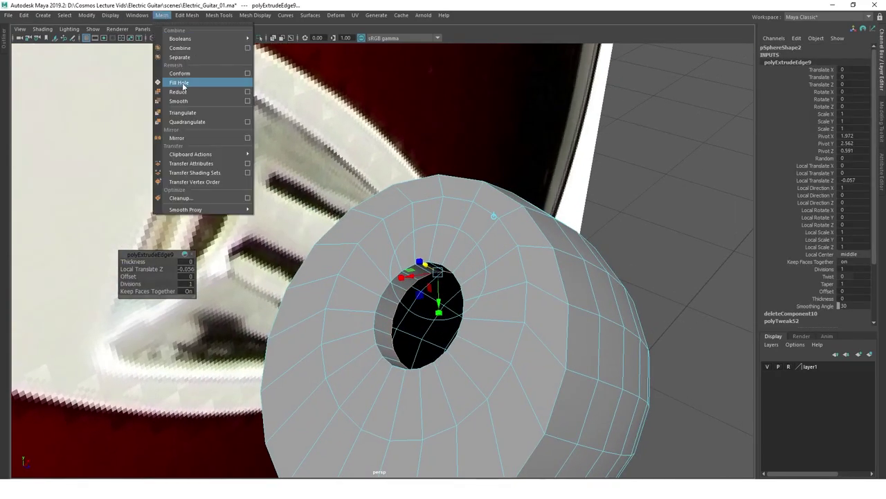
pyautogui.click(178, 82)
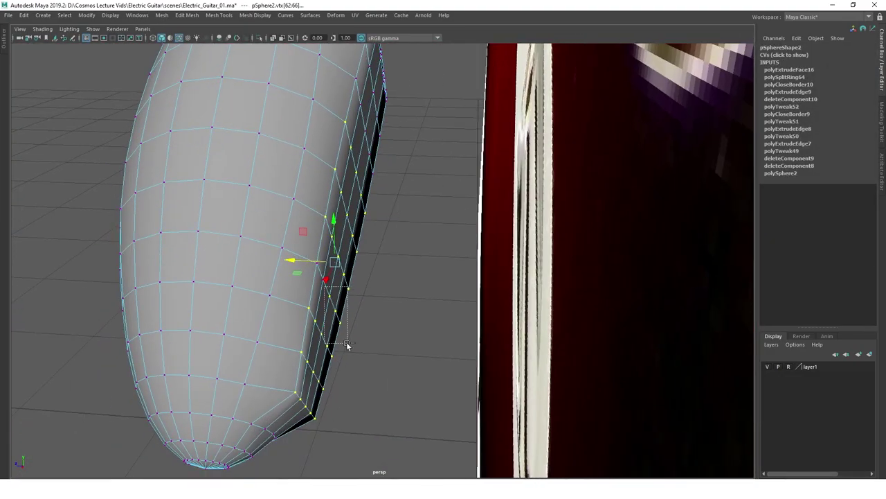
pyautogui.press('b')
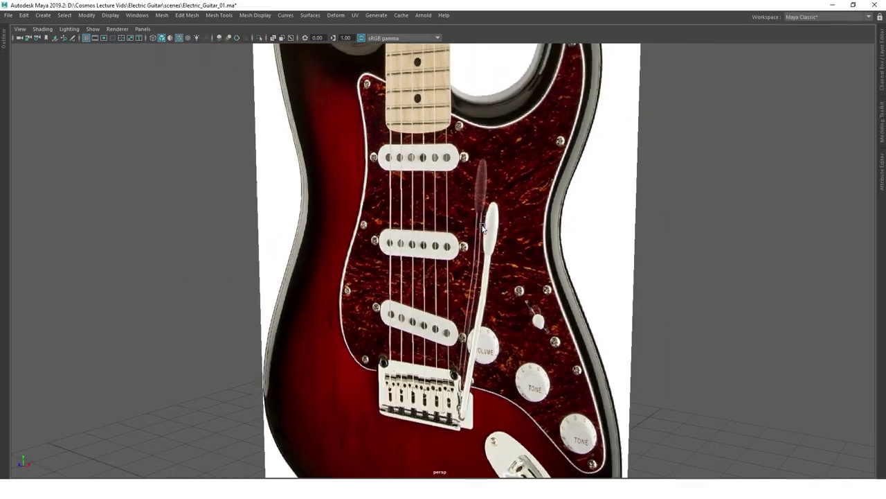
# Select the screw cylinders beside the neck pickup and confirm the Screws_ group name.
pyautogui.moveTo(604, 119); pyautogui.dragTo(533, 201)
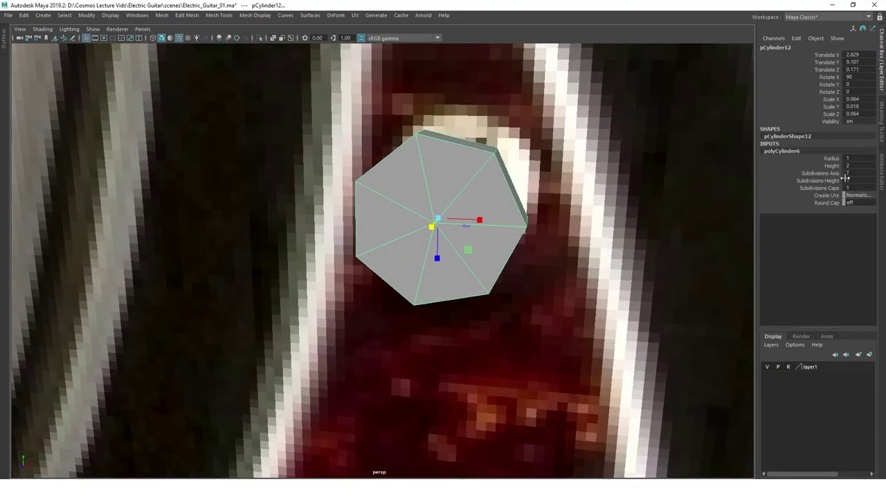
pyautogui.rightClick(461, 170)
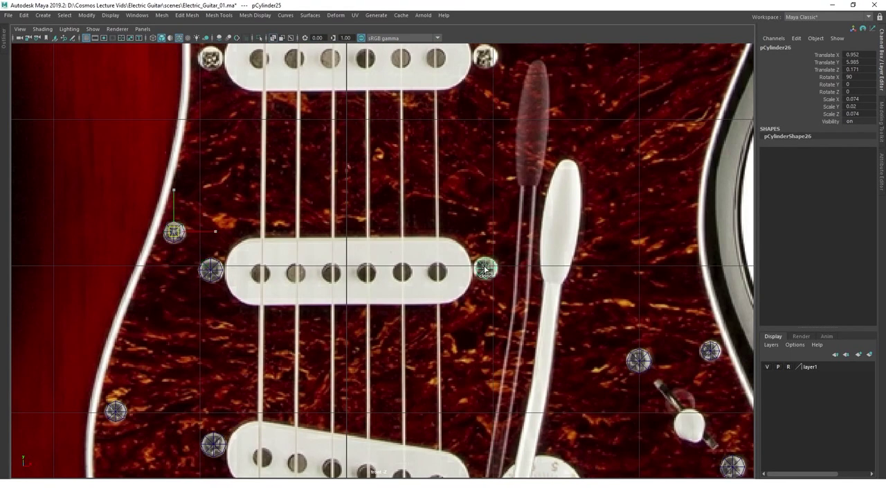
pyautogui.keyDown('alt'); pyautogui.moveTo(205, 182); pyautogui.dragTo(400, 298, button='middle'); pyautogui.keyUp('alt')
pyautogui.write('Screwds')
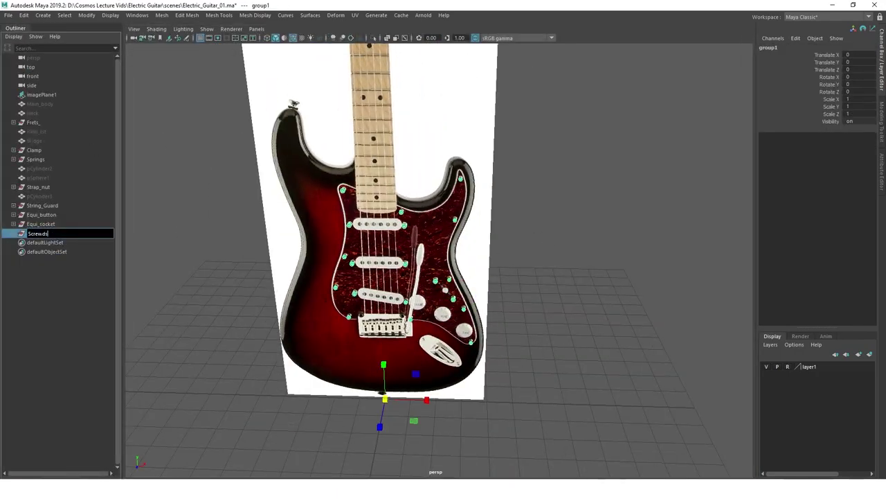
pyautogui.click(560, 276)
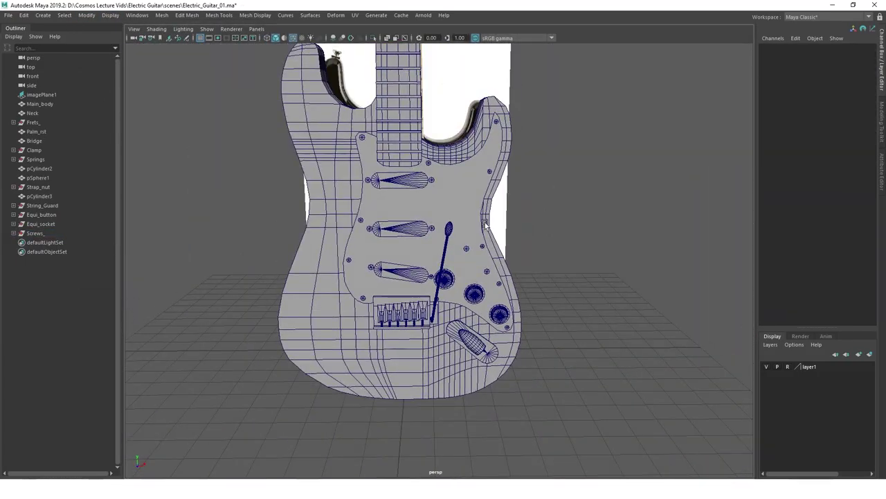
pyautogui.moveTo(485, 223)
pyautogui.keyDown('alt'); pyautogui.mouseDown()
pyautogui.moveTo(468, 270)
pyautogui.moveTo(417, 269)
pyautogui.mouseUp(); pyautogui.keyUp('alt')
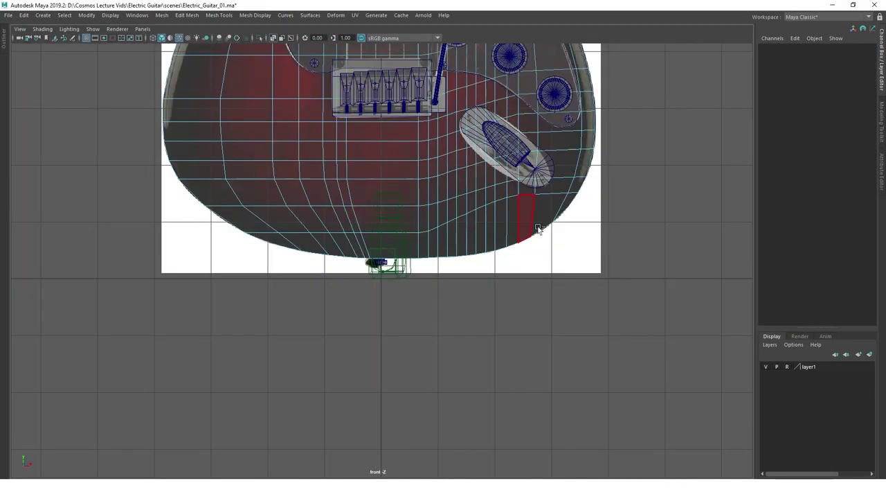
# Drag in the viewport around the bottom strap button cylinder.
pyautogui.moveTo(274, 223); pyautogui.dragTo(281, 289, button='right')
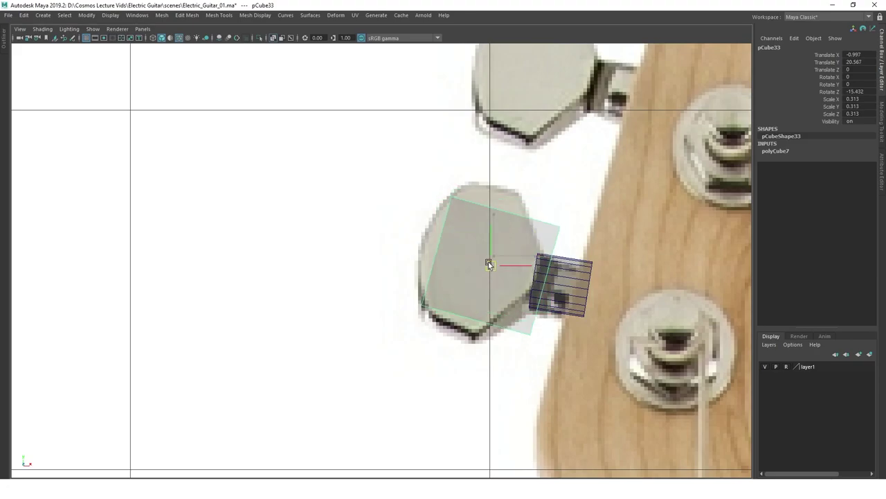
# Move and rotate the key head over the reference tuner and select its top vertex.
pyautogui.moveTo(489, 264); pyautogui.dragTo(474, 256)
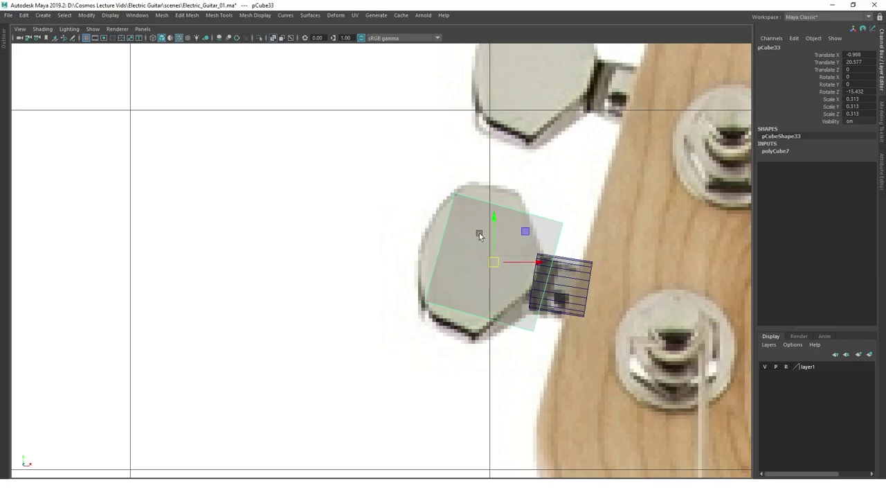
pyautogui.press('e')
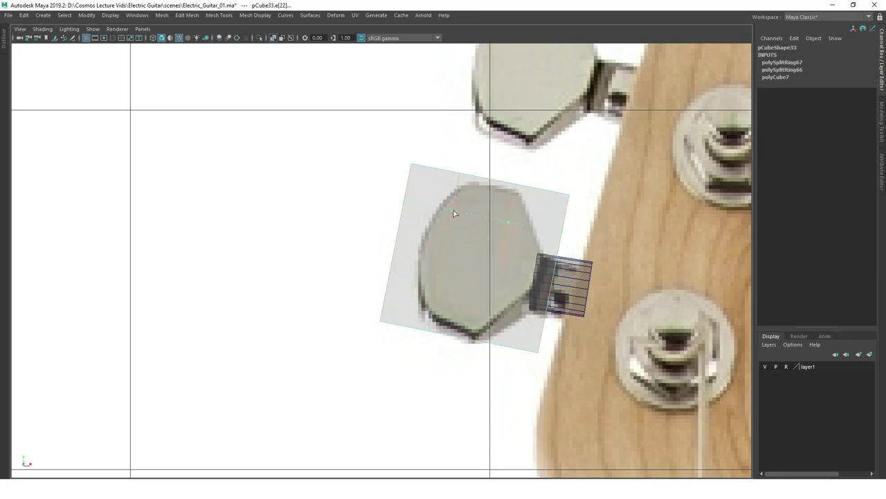
pyautogui.press('F9')
pyautogui.scroll(2, 454, 213)
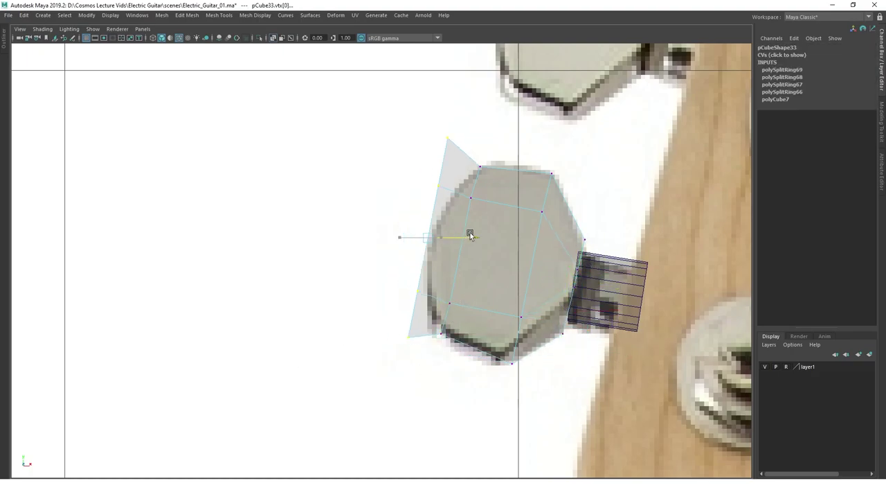
pyautogui.scroll(1, 470, 236)
pyautogui.click(463, 118)
pyautogui.scroll(-3, 439, 216)
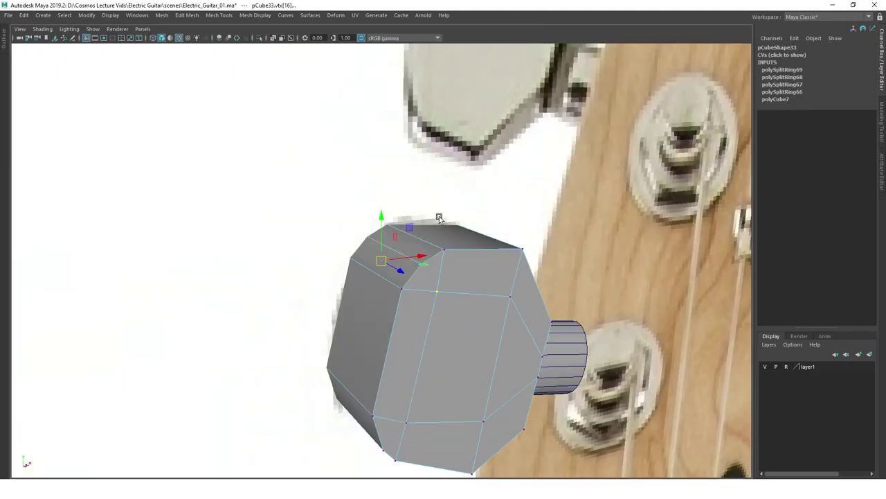
pyautogui.moveTo(405, 235); pyautogui.dragTo(406, 200, button='right')
pyautogui.keyDown('alt'); pyautogui.moveTo(311, 321); pyautogui.dragTo(316, 323); pyautogui.keyUp('alt')
# Edit the key head's edges around the tuning peg and view it shaded.
pyautogui.press('F9')
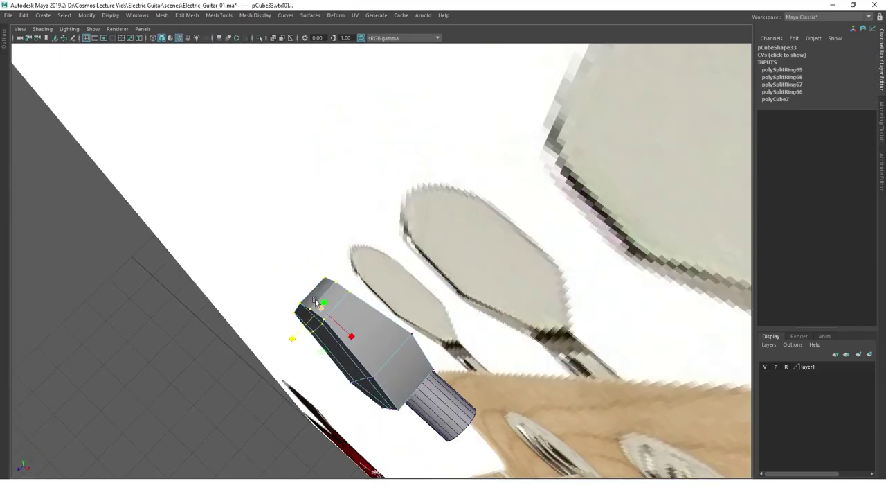
pyautogui.moveTo(362, 260)
pyautogui.keyDown('alt'); pyautogui.mouseDown()
pyautogui.moveTo(393, 190)
pyautogui.moveTo(342, 262)
pyautogui.moveTo(302, 355)
pyautogui.moveTo(320, 309)
pyautogui.moveTo(477, 324)
pyautogui.mouseUp(); pyautogui.keyUp('alt')
pyautogui.keyDown('alt'); pyautogui.moveTo(665, 254); pyautogui.dragTo(413, 284); pyautogui.keyUp('alt')
pyautogui.scroll(-5, 414, 283)
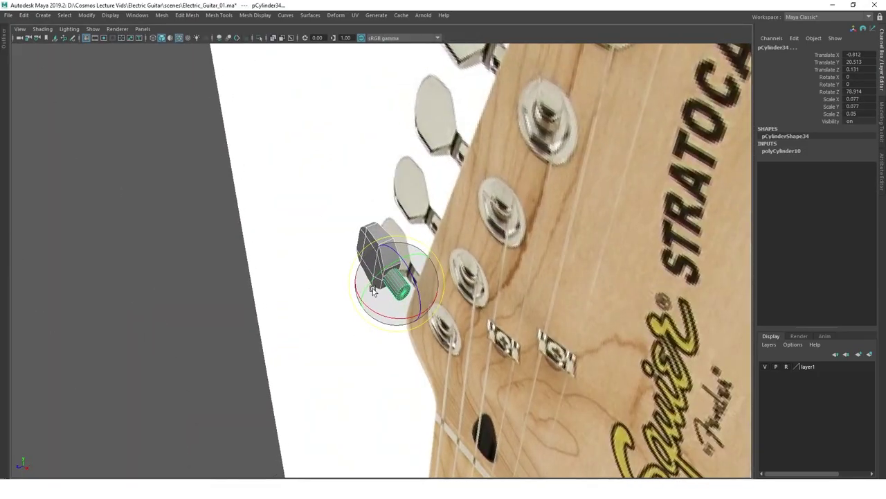
pyautogui.scroll(5, 372, 288)
pyautogui.click(398, 199)
pyautogui.moveTo(398, 199)
pyautogui.keyDown('alt'); pyautogui.mouseDown()
pyautogui.moveTo(416, 344)
pyautogui.moveTo(387, 288)
pyautogui.mouseUp(); pyautogui.keyUp('alt')
pyautogui.scroll(-3, 388, 288)
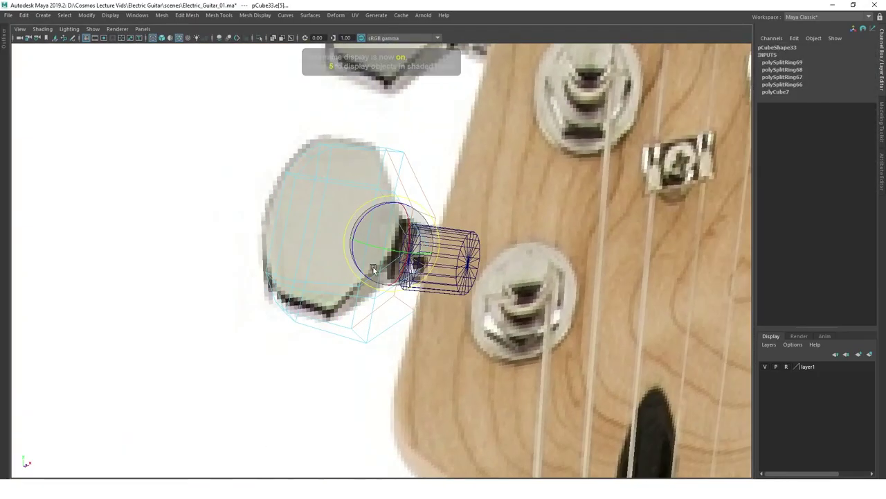
pyautogui.moveTo(415, 234)
pyautogui.keyDown('alt'); pyautogui.mouseDown()
pyautogui.moveTo(363, 266)
pyautogui.moveTo(371, 251)
pyautogui.mouseUp(); pyautogui.keyUp('alt')
pyautogui.press('5')
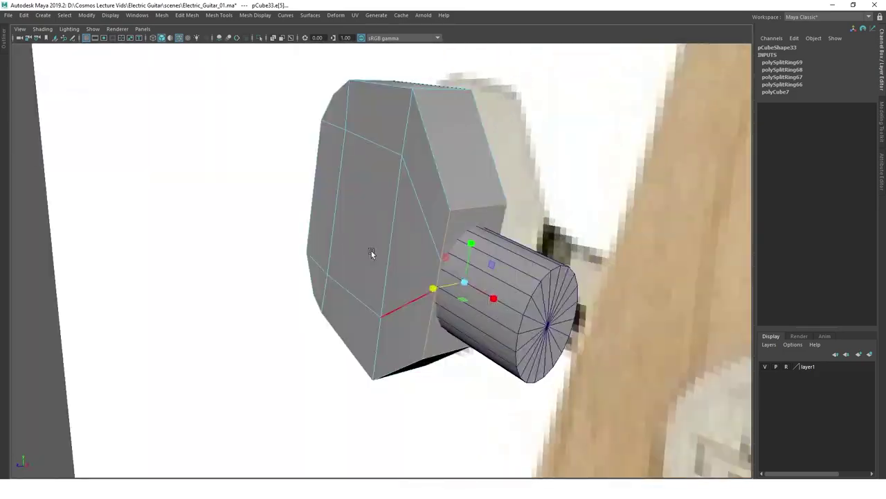
pyautogui.press('F8')
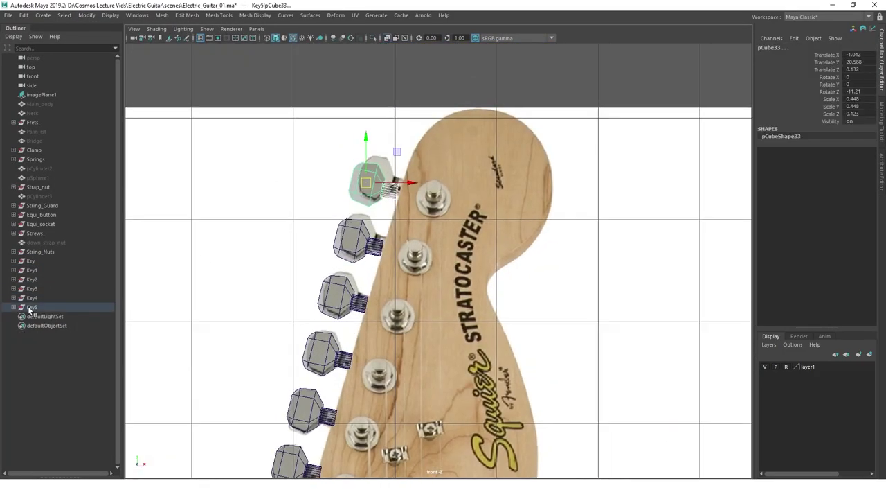
# Select the six tuning keys Key–Key5 and inspect them on the headstock.
pyautogui.click(33, 288)
pyautogui.moveTo(30, 260); pyautogui.dragTo(32, 307)
pyautogui.press('space')
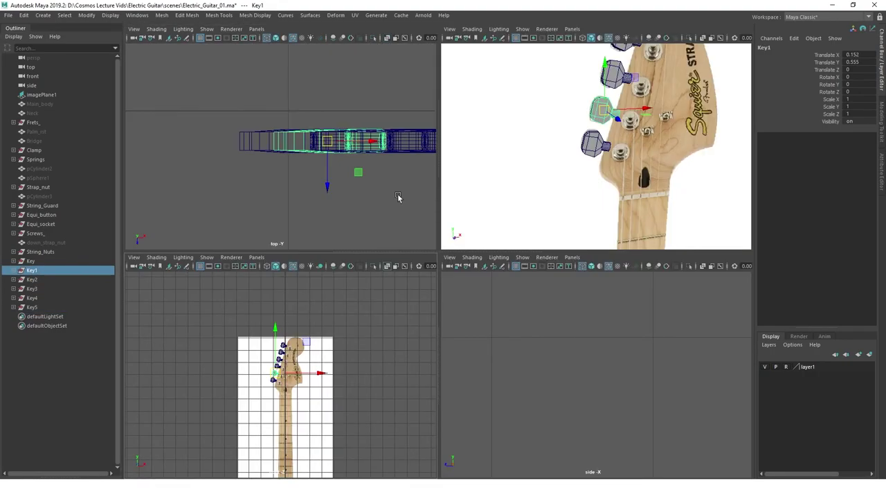
pyautogui.press('space')
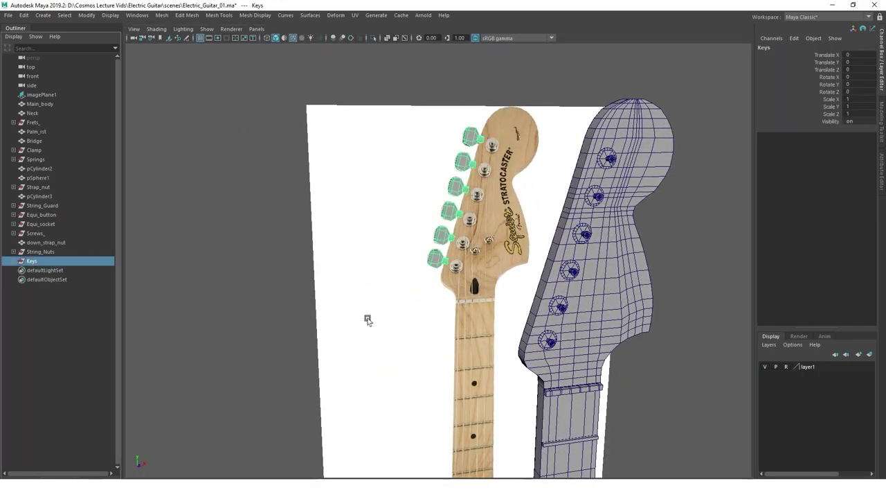
pyautogui.moveTo(367, 320); pyautogui.dragTo(394, 266)
pyautogui.press('[')
pyautogui.press('[')
pyautogui.click(522, 291)
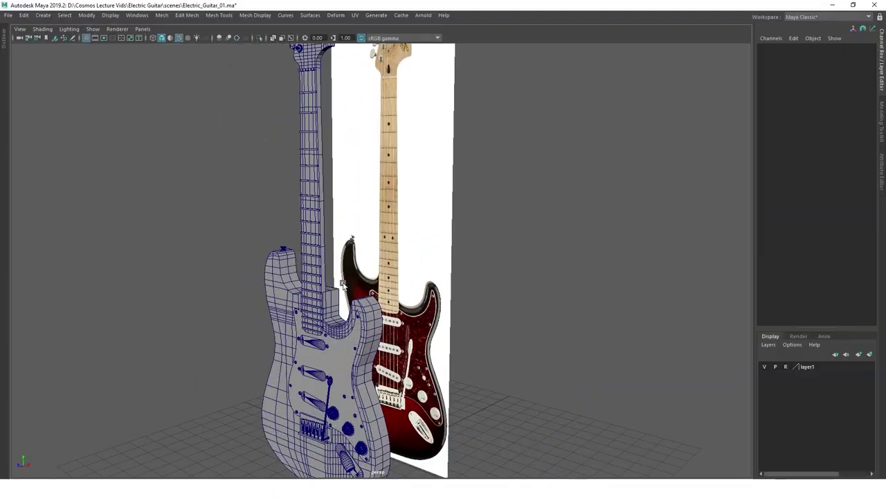
# Hide the output jack socket and other parts, confirming the Equi_Rod group name.
pyautogui.moveTo(341, 282)
pyautogui.keyDown('alt'); pyautogui.mouseDown()
pyautogui.moveTo(501, 331)
pyautogui.moveTo(335, 318)
pyautogui.mouseUp(); pyautogui.keyUp('alt')
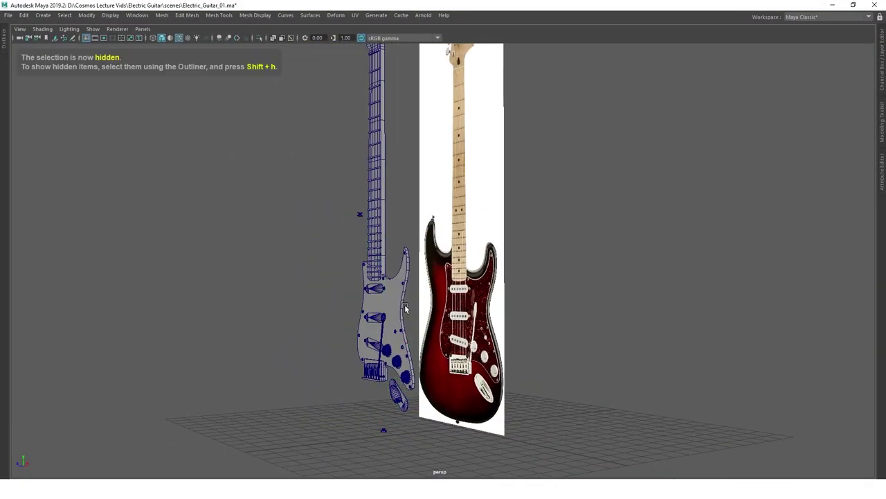
pyautogui.keyDown('alt'); pyautogui.moveTo(406, 309); pyautogui.dragTo(360, 304); pyautogui.keyUp('alt')
pyautogui.click(39, 224)
pyautogui.hotkey('ctrl', 'h')
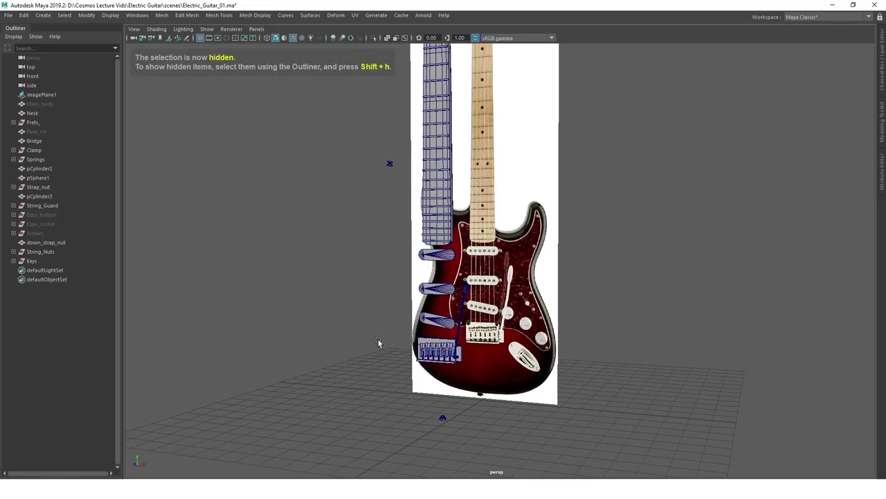
pyautogui.scroll(3, 380, 342)
pyautogui.click(450, 294)
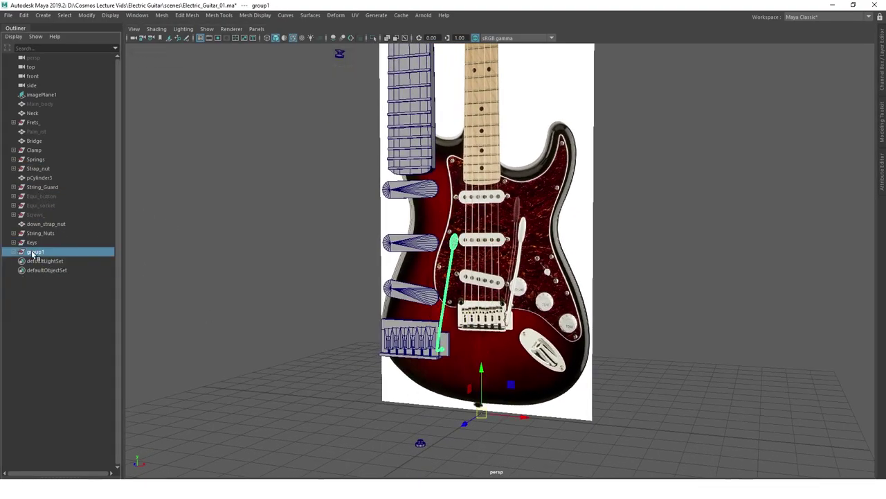
pyautogui.press('Return')
pyautogui.hotkey('ctrl', 'h')
# Hide the String_Nuts and Keys groups.
pyautogui.hotkey('ctrl', 'h')
pyautogui.hotkey('ctrl', 'h')
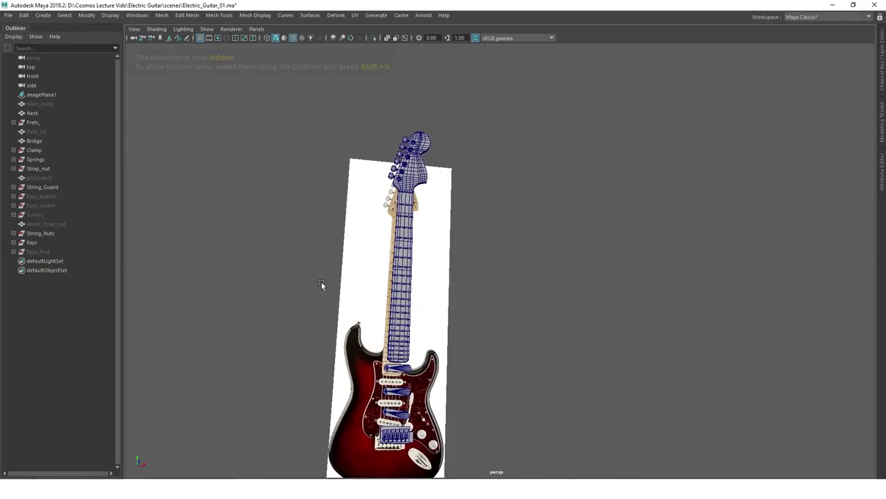
pyautogui.keyDown('alt'); pyautogui.moveTo(322, 286); pyautogui.dragTo(422, 268); pyautogui.keyUp('alt')
pyautogui.click(40, 232)
pyautogui.keyDown('ctrl'); pyautogui.click(31, 242); pyautogui.keyUp('ctrl')
pyautogui.hotkey('ctrl', 'h')
pyautogui.keyDown('alt'); pyautogui.moveTo(333, 228); pyautogui.dragTo(278, 227); pyautogui.keyUp('alt')
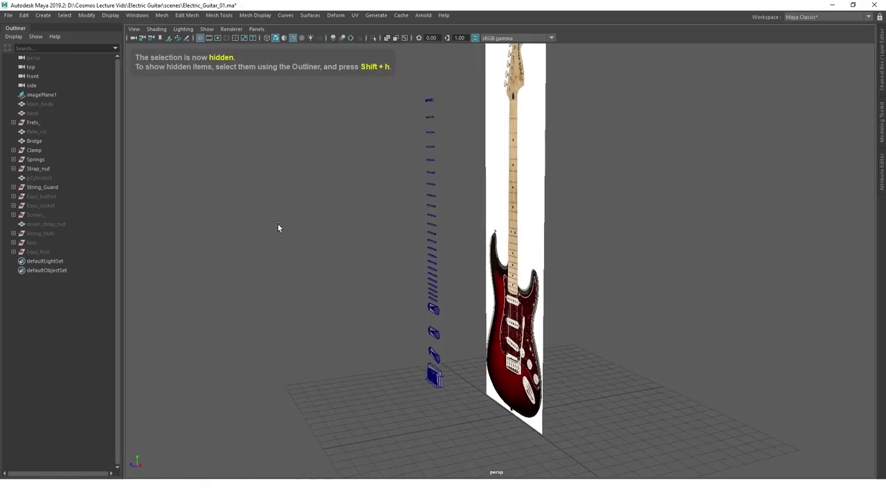
pyautogui.scroll(-3, 412, 305)
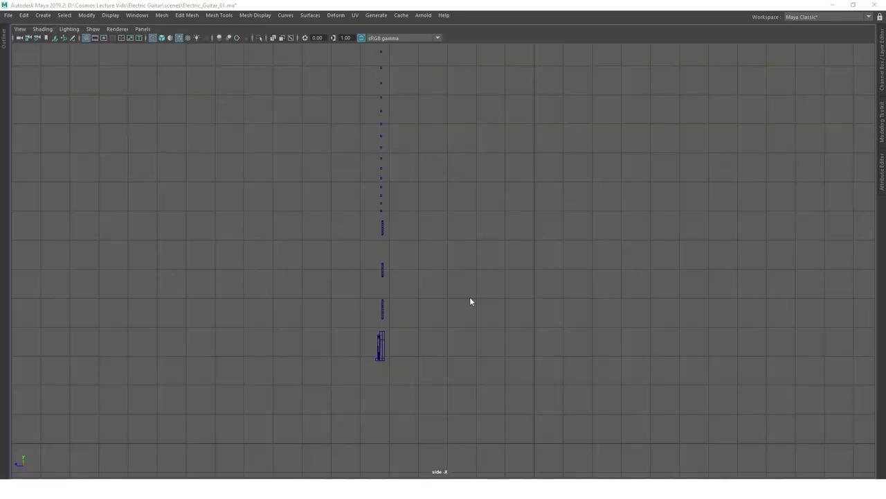
# Stretch the string cylinder to height 34.3 and position it along the neck.
pyautogui.moveTo(452, 257); pyautogui.dragTo(332, 312, button='middle')
pyautogui.press('w')
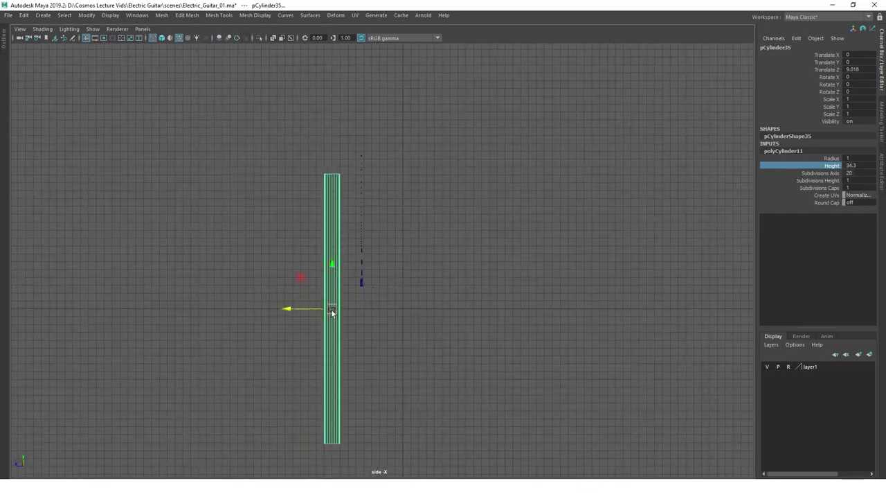
pyautogui.moveTo(332, 313); pyautogui.dragTo(569, 191)
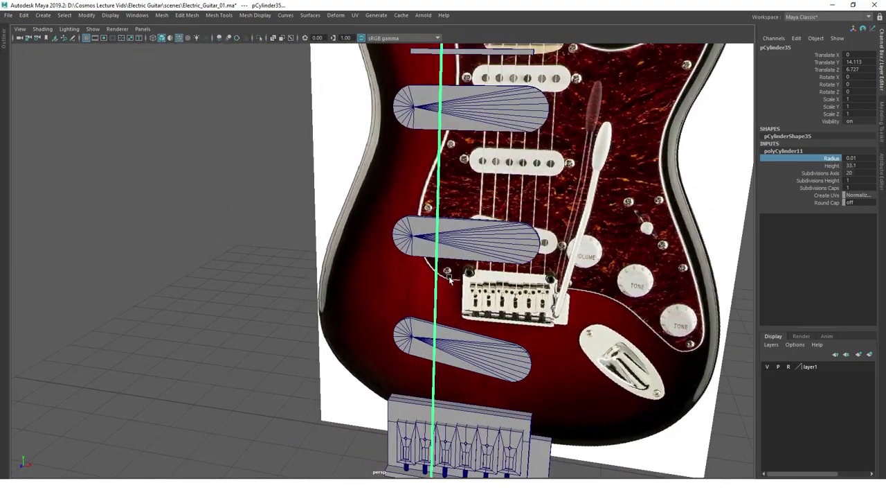
pyautogui.keyDown('alt'); pyautogui.moveTo(441, 308); pyautogui.dragTo(309, 166); pyautogui.keyUp('alt')
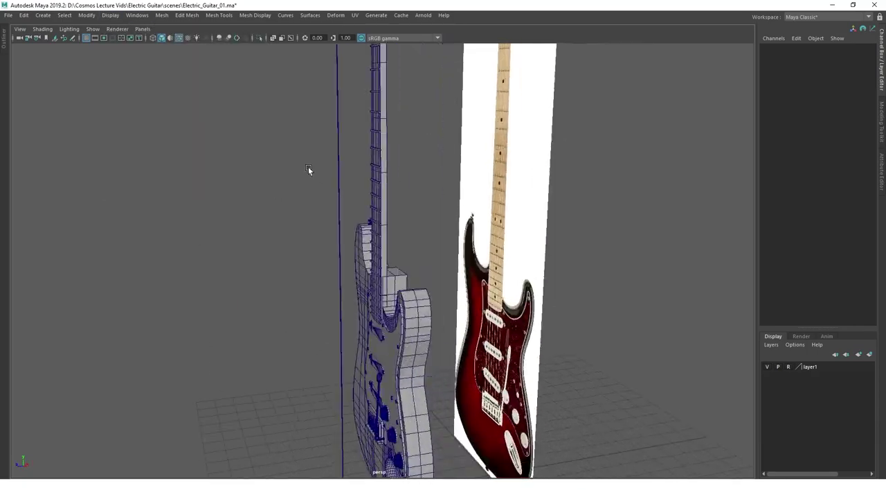
pyautogui.scroll(-3, 342, 202)
# Frame the thin string in front and perspective views and select its end vertices.
pyautogui.click(352, 208)
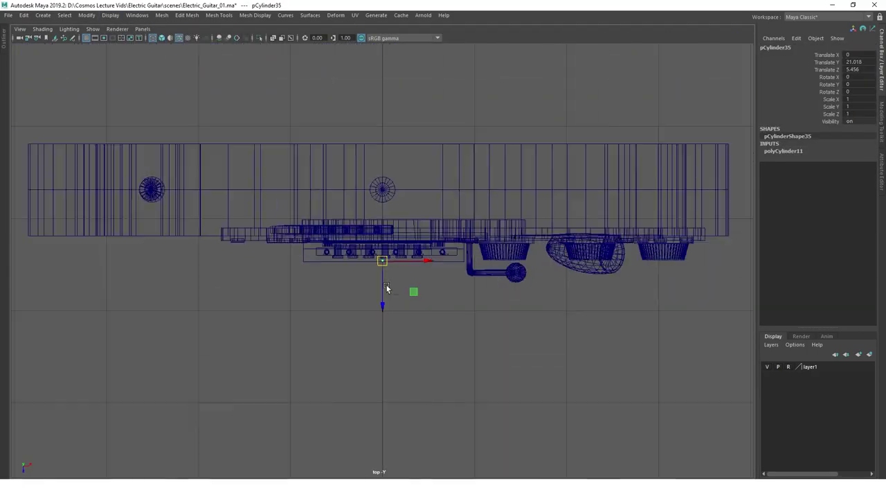
pyautogui.scroll(5, 386, 288)
pyautogui.press('f')
pyautogui.press('space')
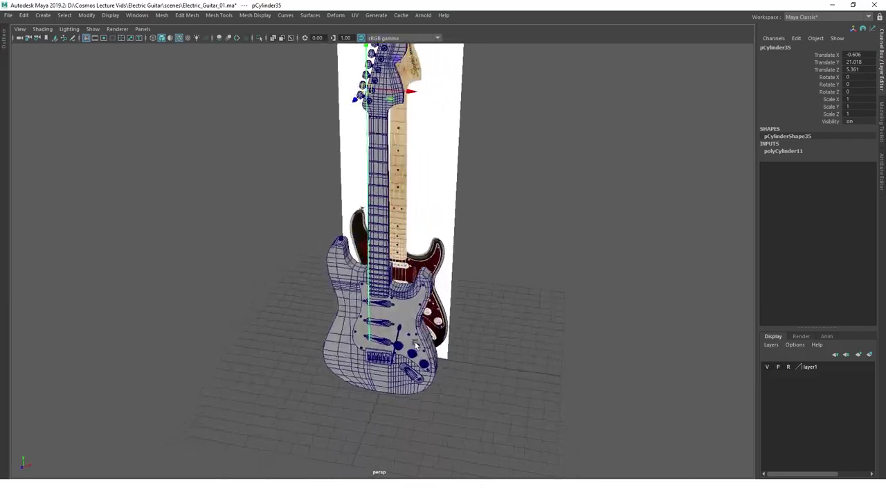
pyautogui.press('space')
pyautogui.scroll(3, 457, 376)
pyautogui.press('space')
pyautogui.press('f')
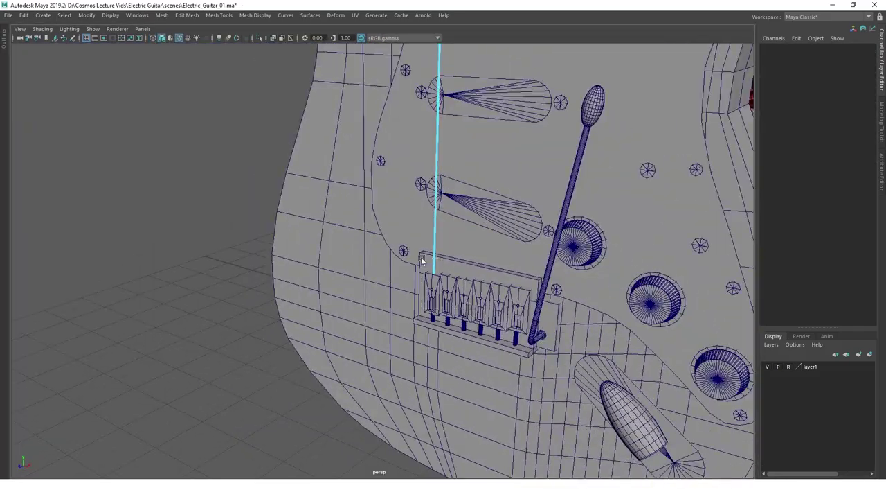
pyautogui.press('f')
pyautogui.scroll(-2, 383, 270)
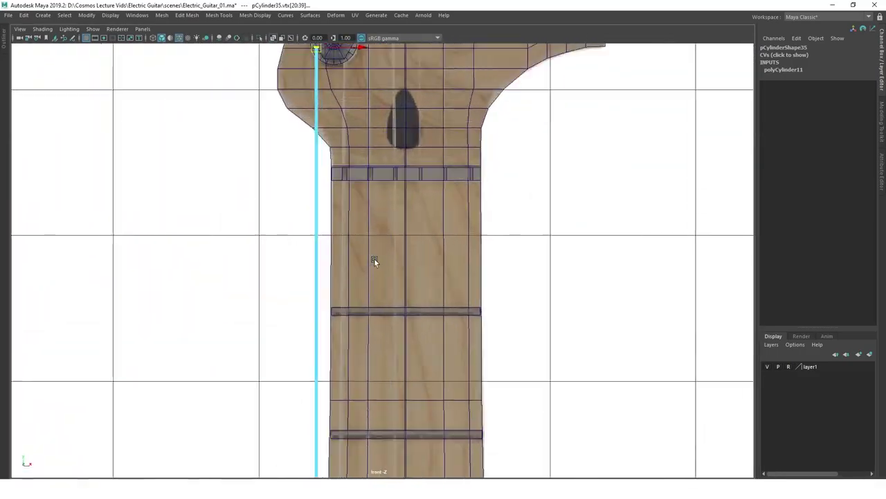
pyautogui.scroll(3, 377, 250)
pyautogui.click(389, 190)
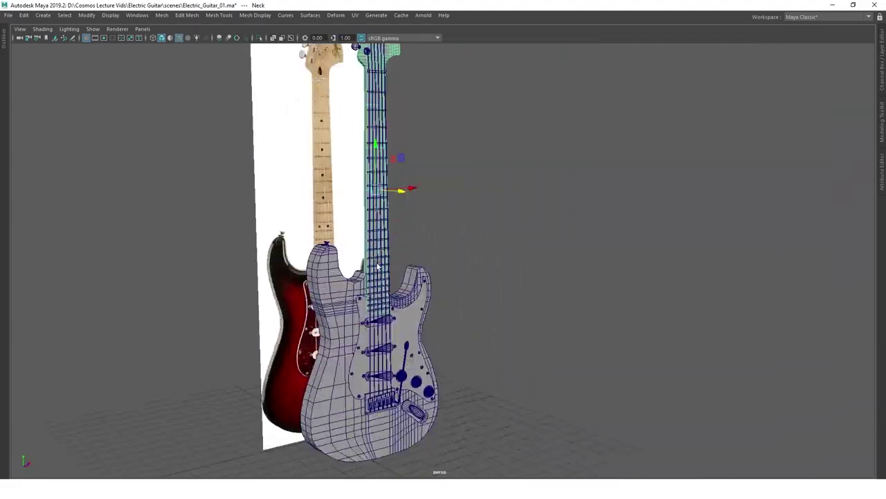
pyautogui.keyDown('alt'); pyautogui.moveTo(378, 265); pyautogui.dragTo(504, 272); pyautogui.keyUp('alt')
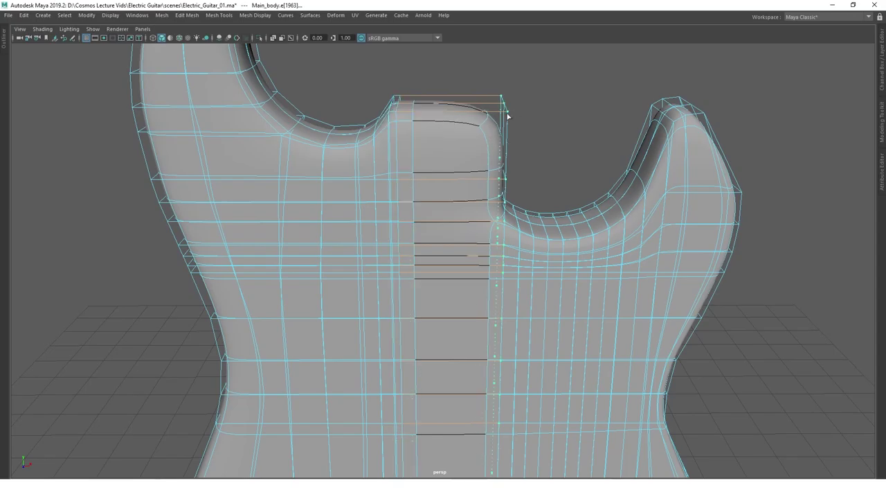
pyautogui.moveTo(508, 116)
pyautogui.keyDown('alt'); pyautogui.mouseDown()
pyautogui.moveTo(447, 143)
pyautogui.moveTo(477, 178)
pyautogui.moveTo(421, 164)
pyautogui.moveTo(466, 196)
pyautogui.mouseUp(); pyautogui.keyUp('alt')
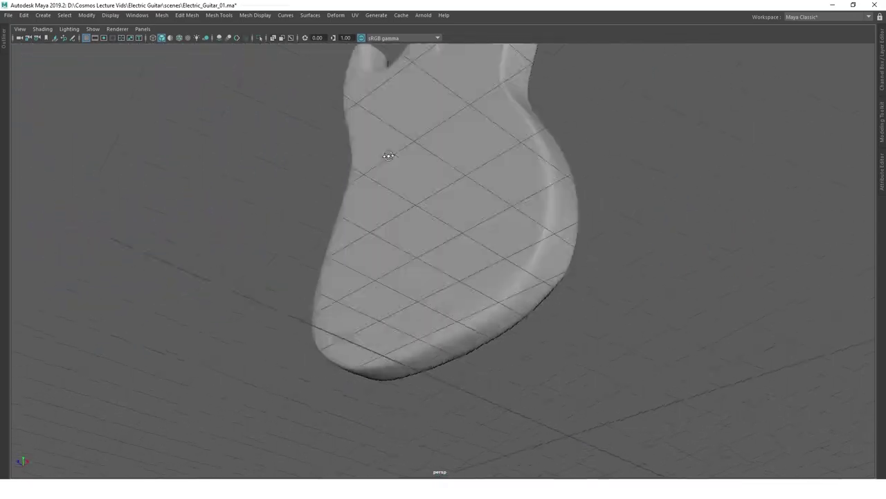
pyautogui.keyDown('alt'); pyautogui.moveTo(555, 165); pyautogui.dragTo(492, 265); pyautogui.keyUp('alt')
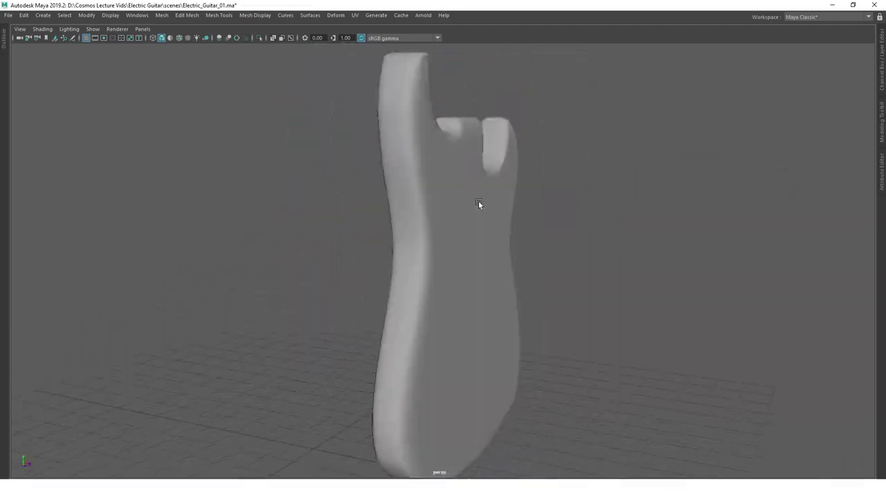
pyautogui.keyDown('alt'); pyautogui.moveTo(479, 201); pyautogui.dragTo(407, 218); pyautogui.keyUp('alt')
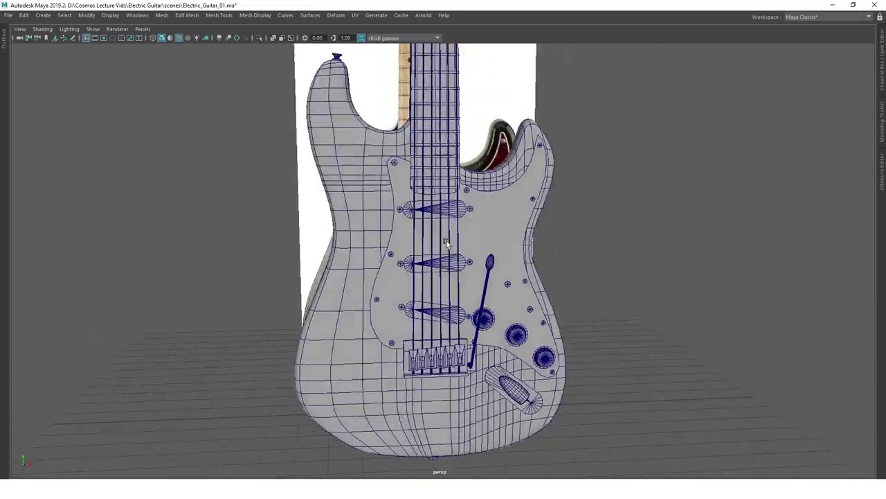
pyautogui.hotkey('alt', 'h')
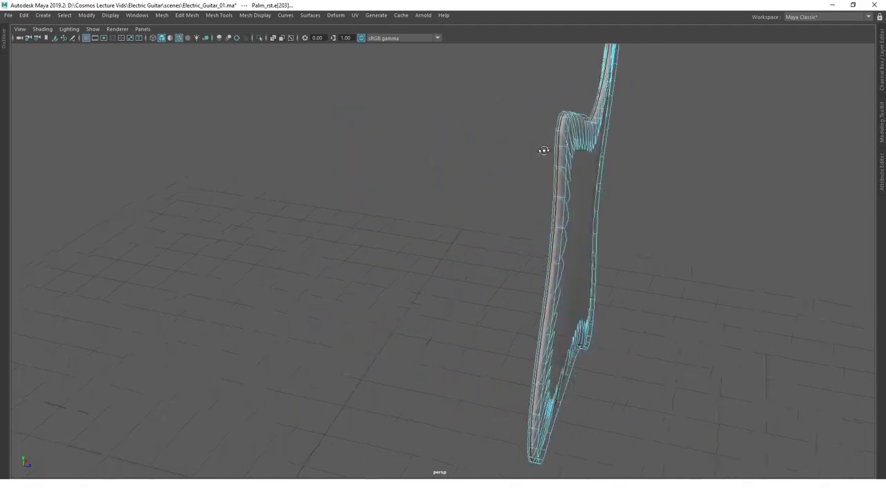
pyautogui.keyDown('alt'); pyautogui.moveTo(528, 185); pyautogui.dragTo(514, 194); pyautogui.keyUp('alt')
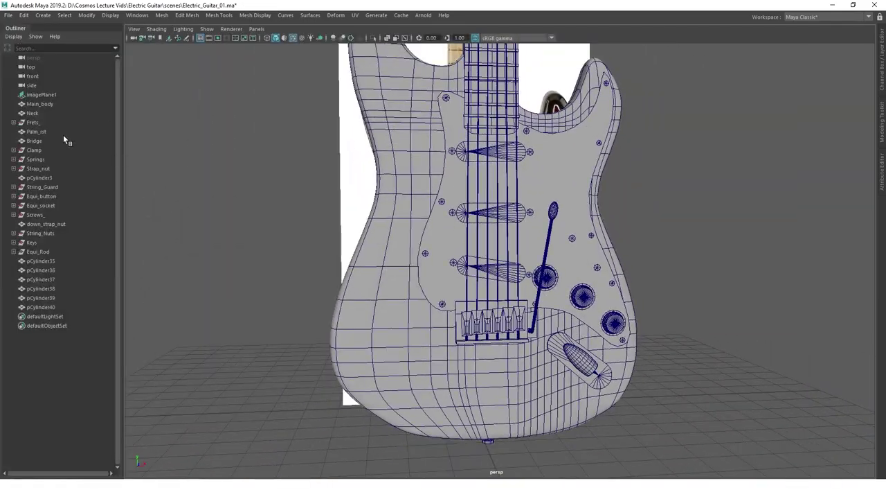
pyautogui.click(63, 141)
pyautogui.press('f')
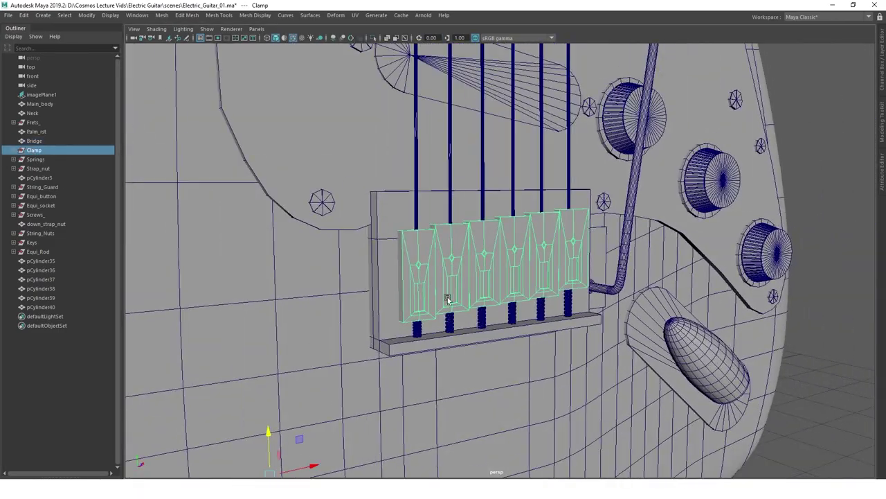
pyautogui.press('Up')
pyautogui.hotkey('alt', 'h')
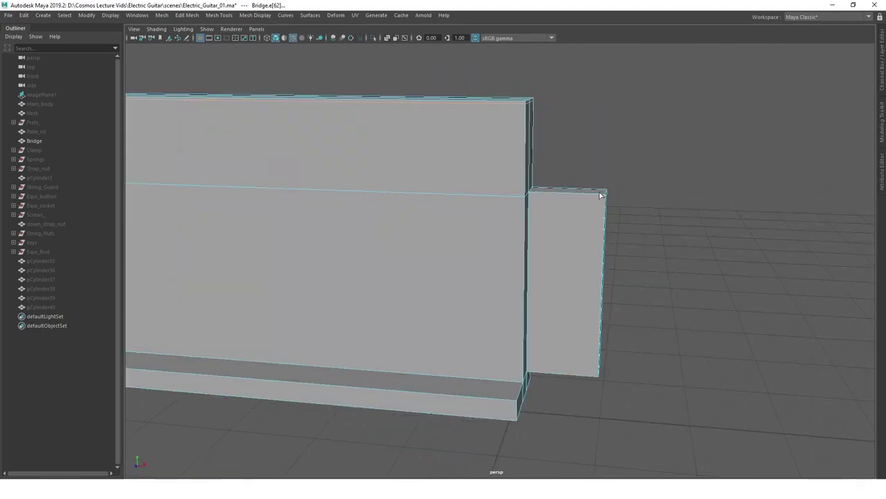
pyautogui.keyDown('alt'); pyautogui.moveTo(574, 260); pyautogui.dragTo(402, 250, button='right'); pyautogui.keyUp('alt')
pyautogui.keyDown('alt'); pyautogui.moveTo(402, 249); pyautogui.dragTo(406, 297); pyautogui.keyUp('alt')
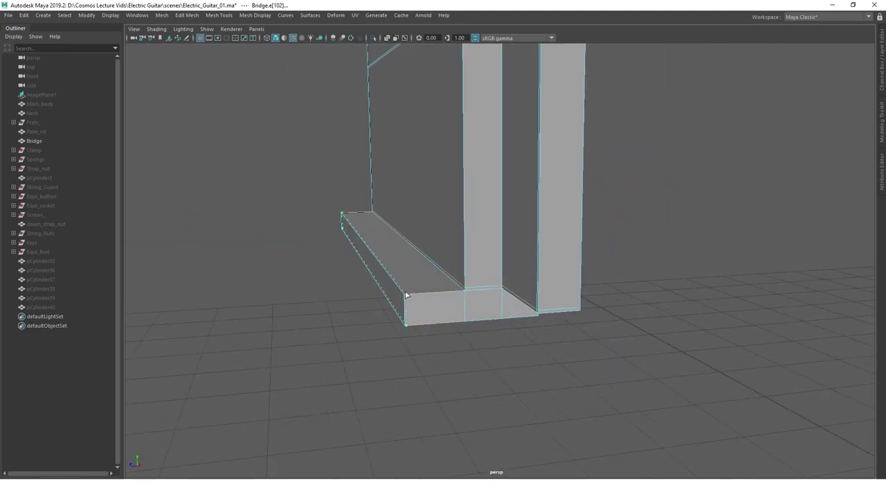
pyautogui.click(340, 247)
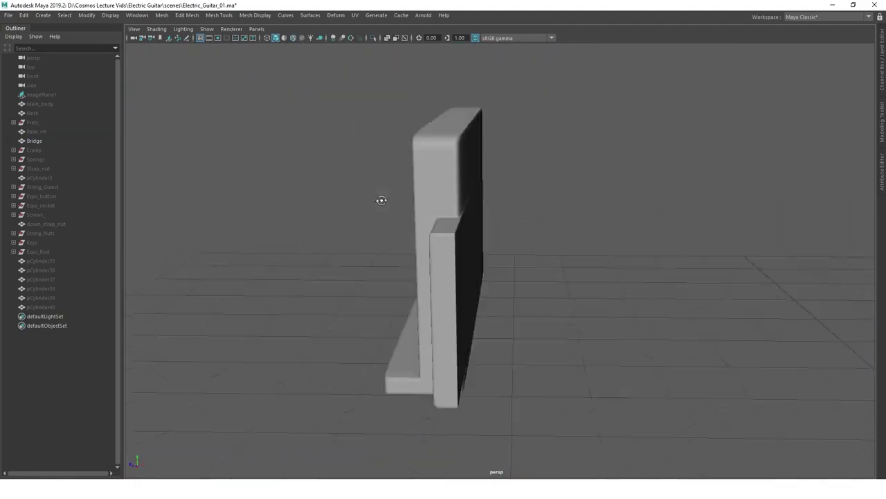
pyautogui.keyDown('alt'); pyautogui.moveTo(382, 198); pyautogui.dragTo(289, 238); pyautogui.keyUp('alt')
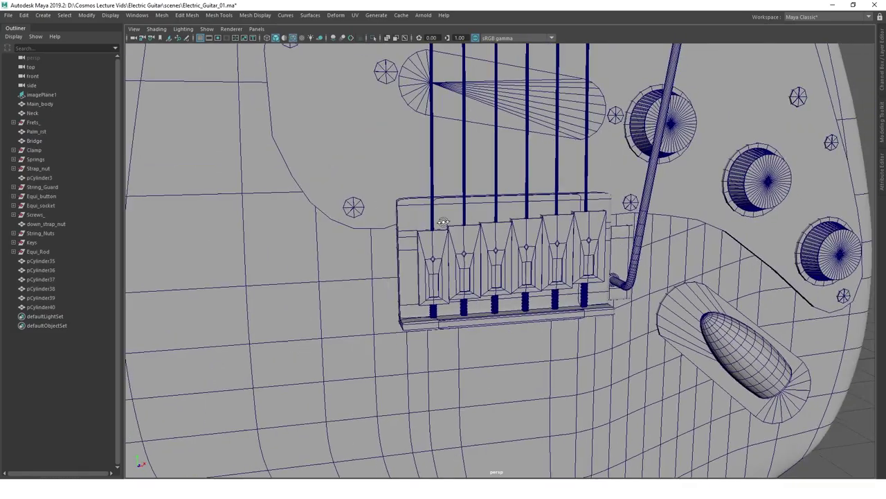
pyautogui.click(433, 256)
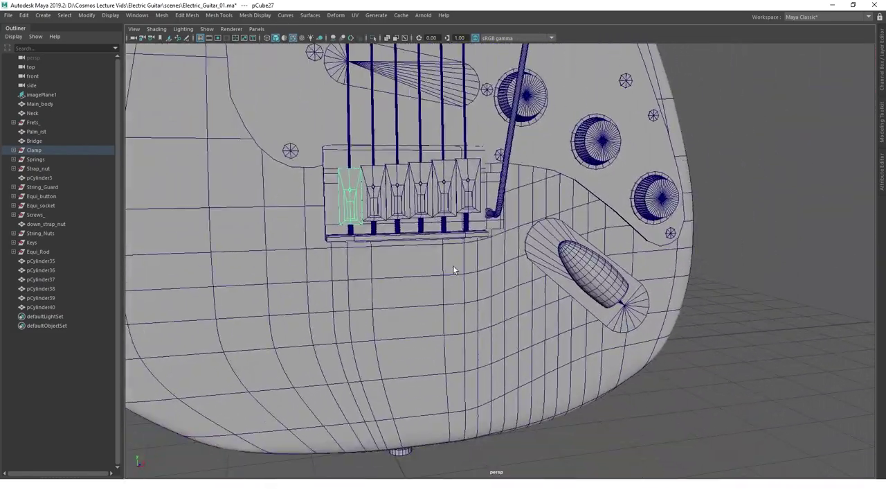
pyautogui.click(589, 273)
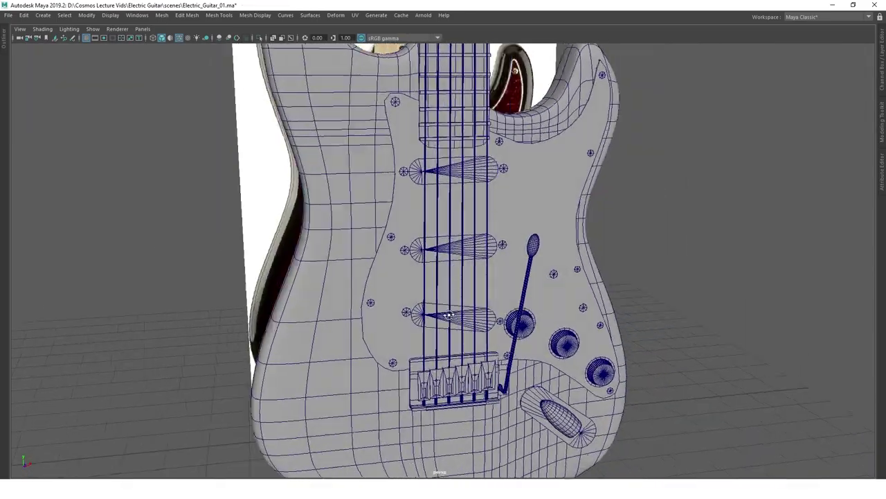
pyautogui.hotkey('alt', 'h')
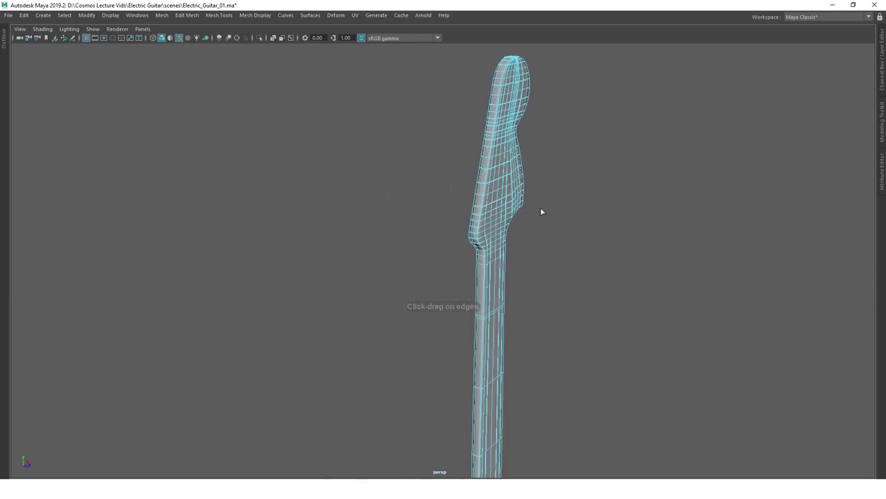
pyautogui.keyDown('alt'); pyautogui.moveTo(561, 185); pyautogui.dragTo(437, 395); pyautogui.keyUp('alt')
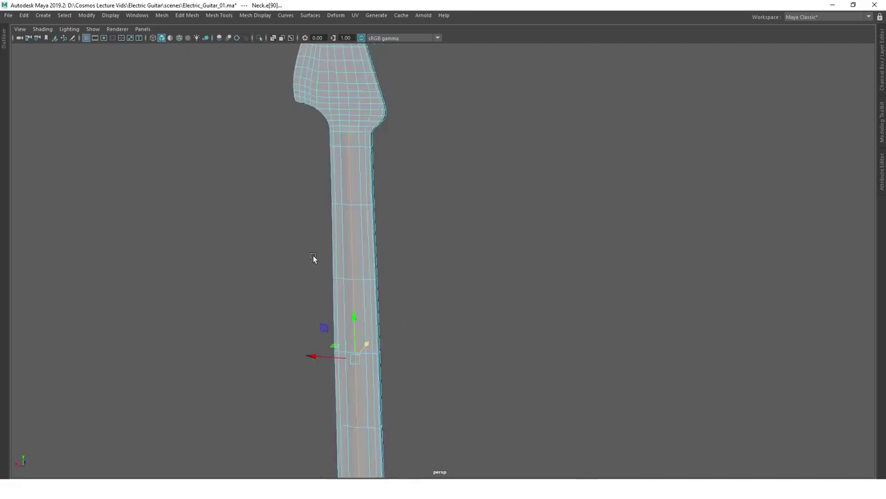
pyautogui.keyDown('alt'); pyautogui.moveTo(350, 201); pyautogui.dragTo(423, 272); pyautogui.keyUp('alt')
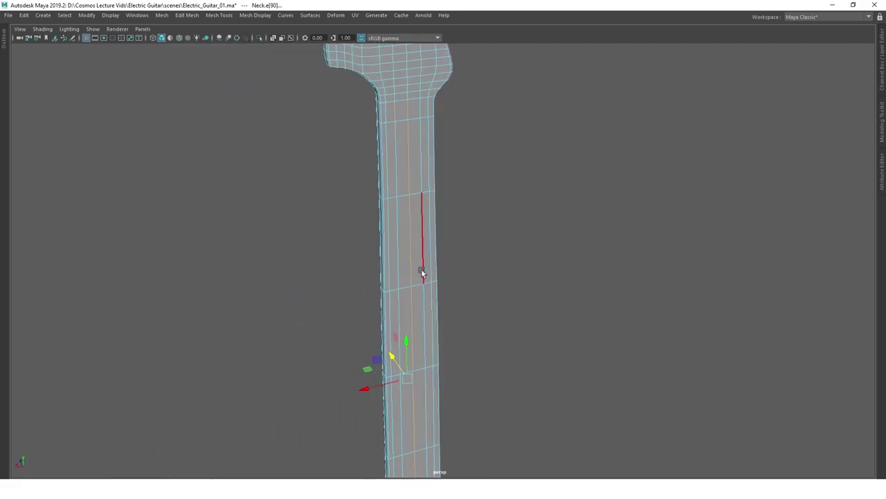
pyautogui.keyDown('alt'); pyautogui.moveTo(365, 389); pyautogui.dragTo(372, 346); pyautogui.keyUp('alt')
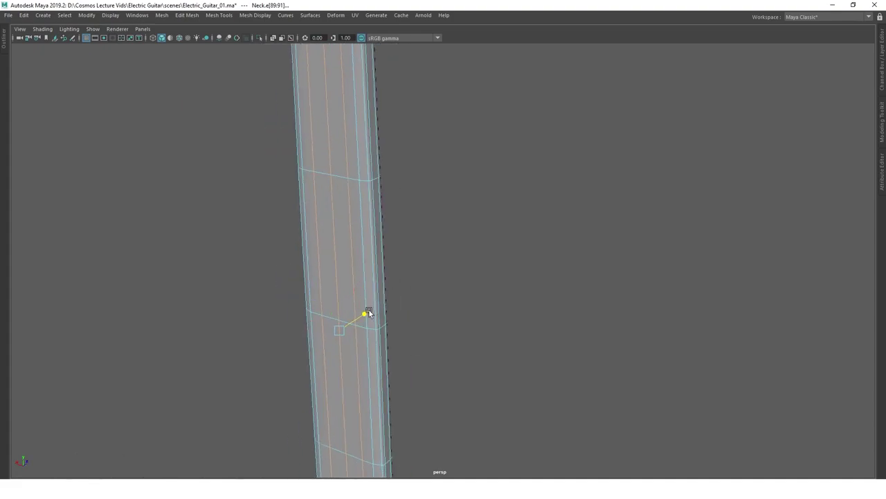
pyautogui.keyDown('alt'); pyautogui.moveTo(368, 313); pyautogui.dragTo(399, 291); pyautogui.keyUp('alt')
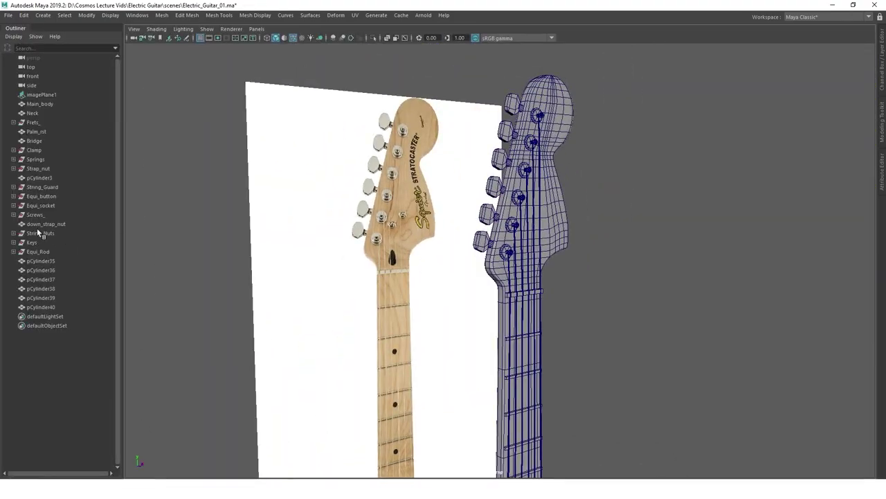
pyautogui.click(39, 233)
pyautogui.hotkey('alt', 'h')
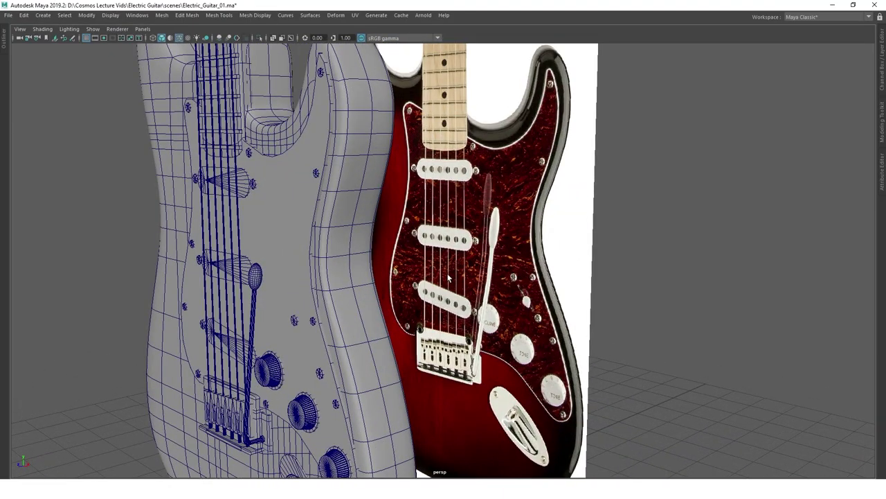
pyautogui.keyDown('shift'); pyautogui.rightClick(549, 214); pyautogui.keyUp('shift')
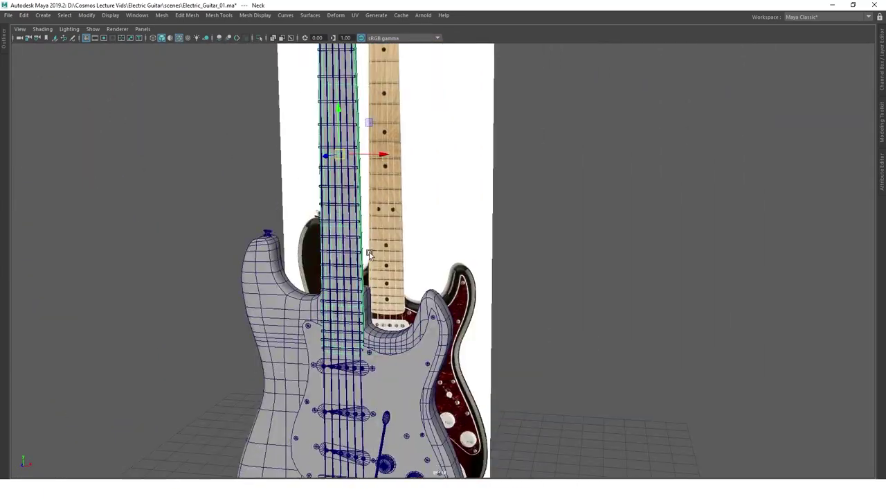
pyautogui.keyDown('alt'); pyautogui.moveTo(369, 254); pyautogui.dragTo(429, 237); pyautogui.keyUp('alt')
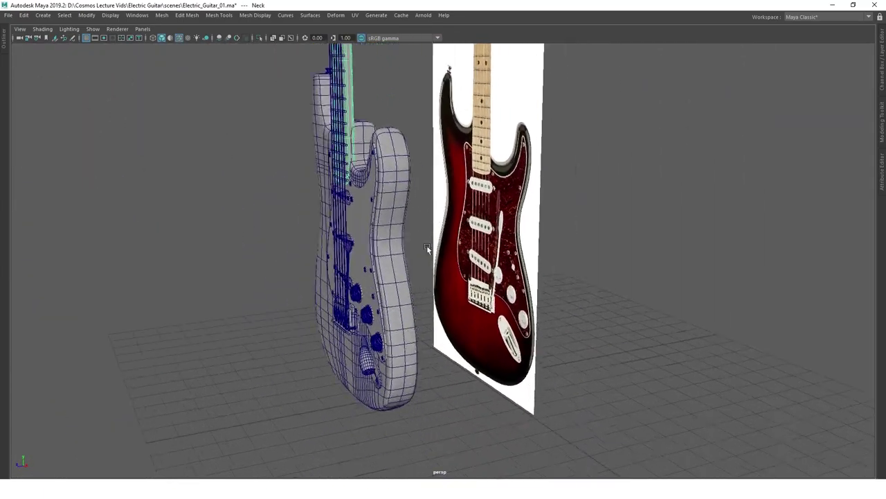